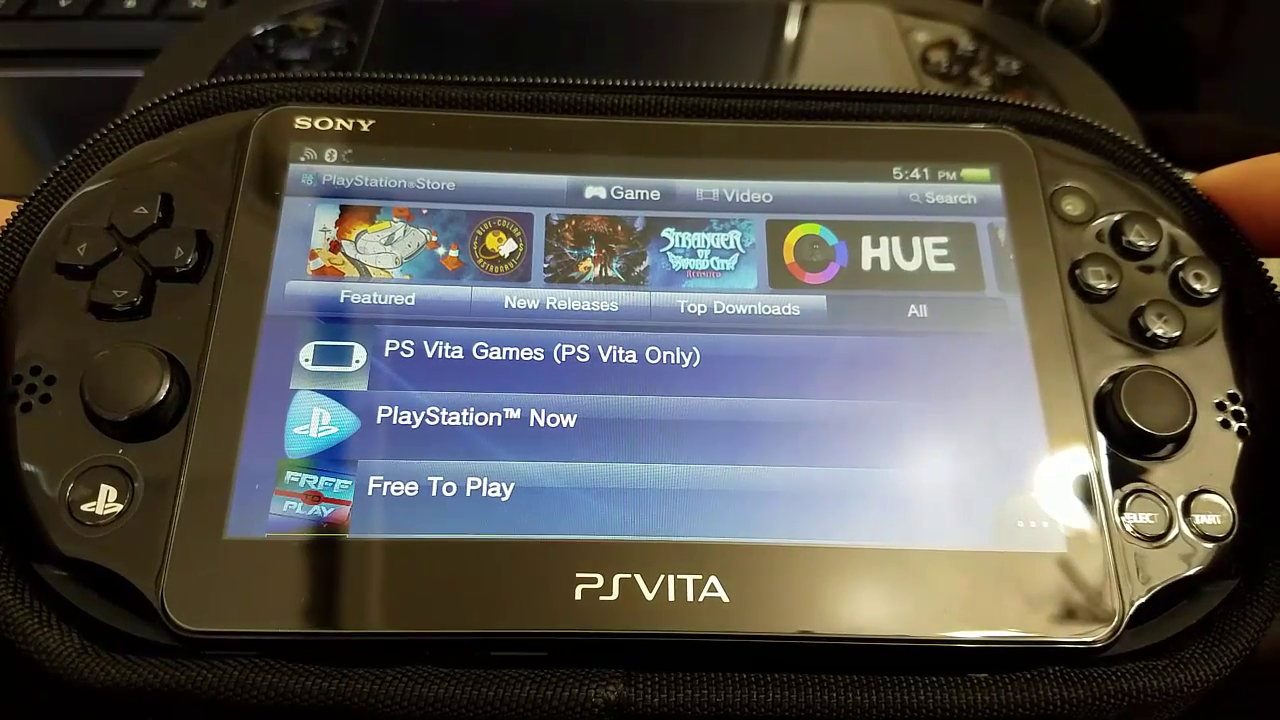
Step: Search the Store for 'Demo' and start downloading LocoRoco Midnight Carnival Demo
click(945, 198)
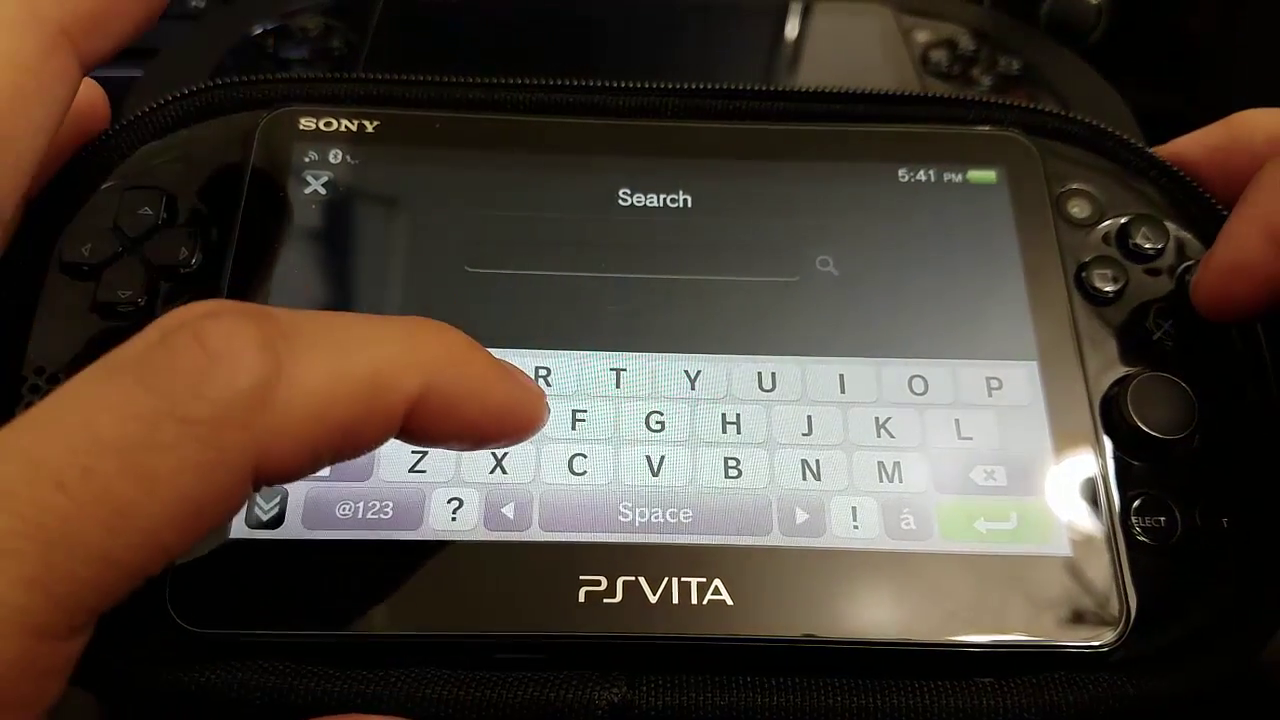
text(Demo)
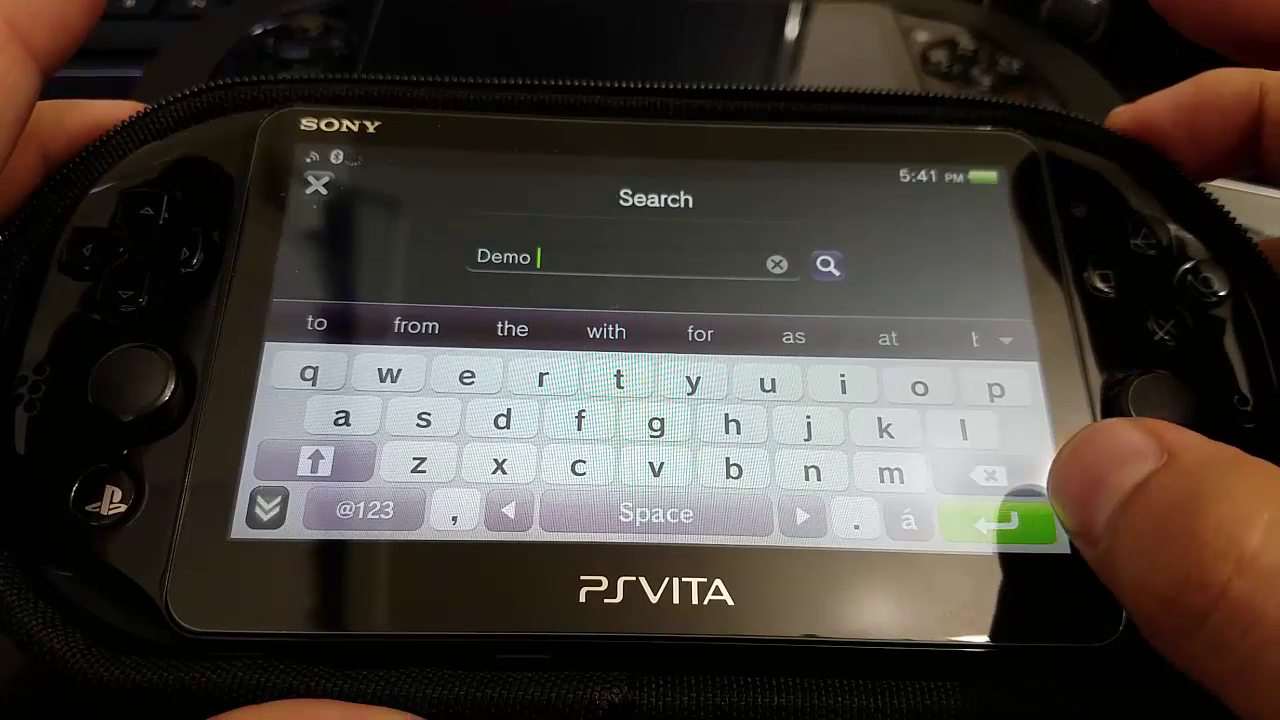
click(995, 520)
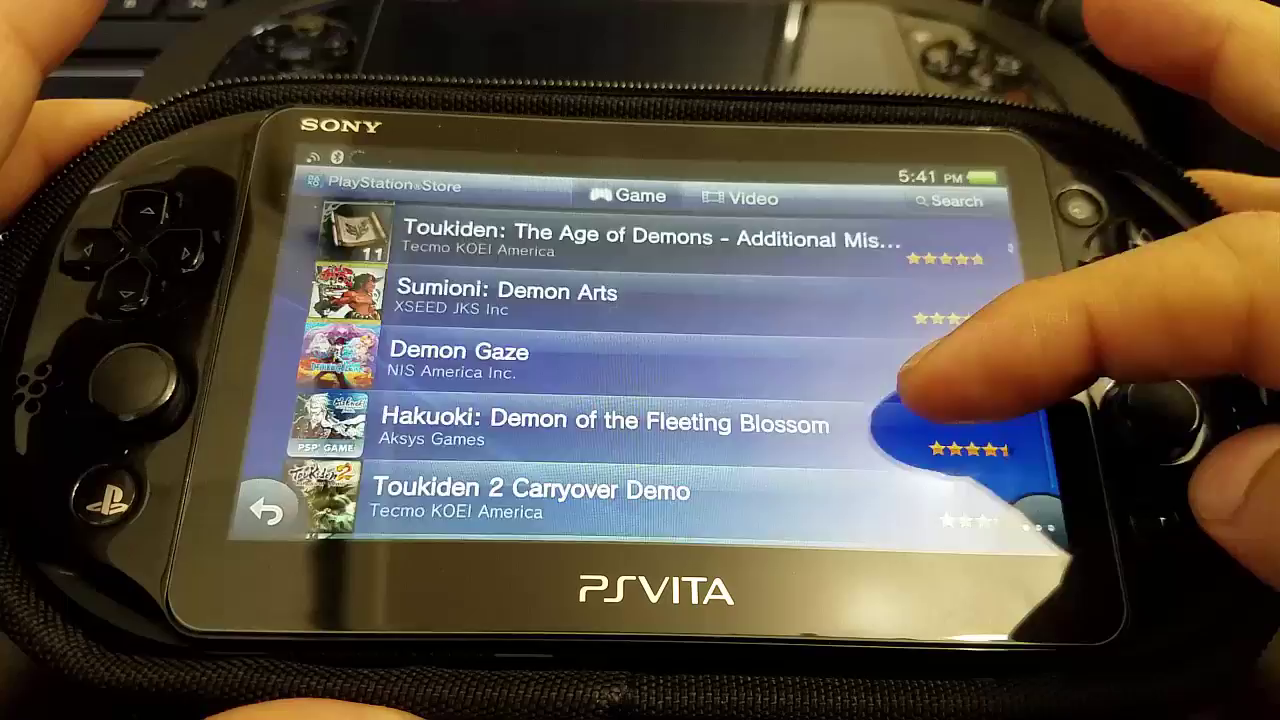
drag(925, 300, 915, 430)
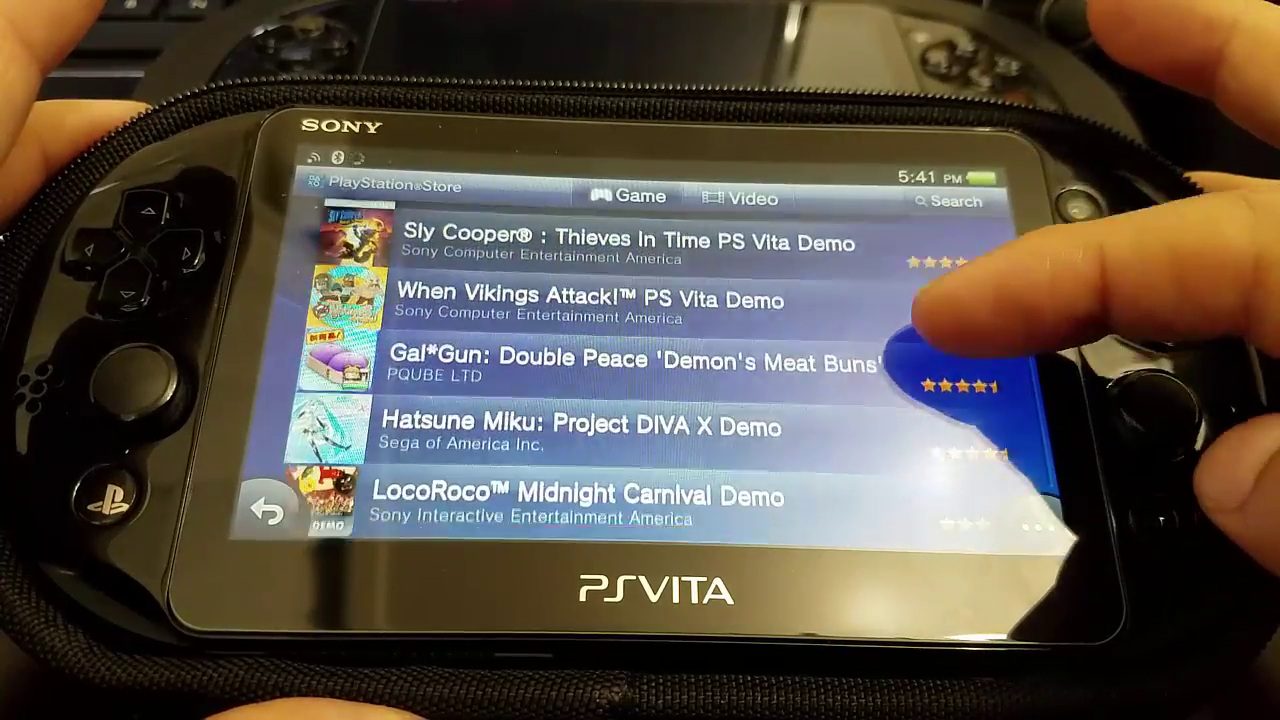
click(960, 335)
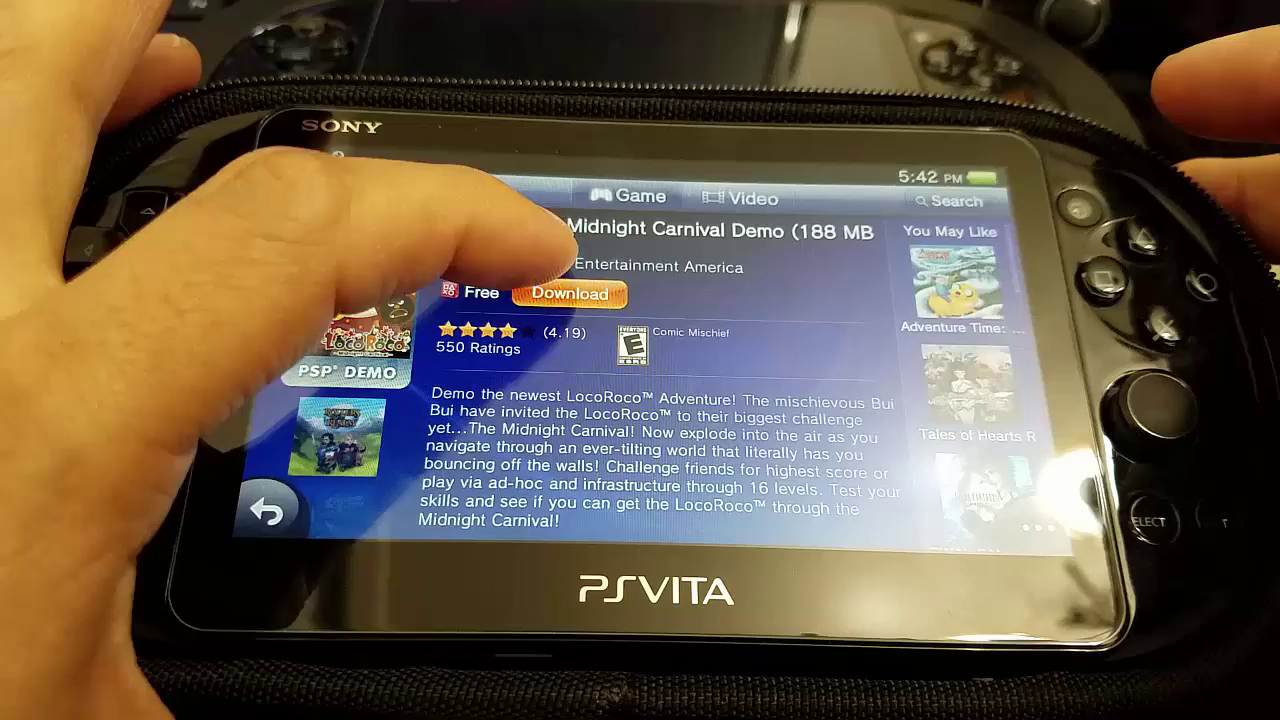
click(570, 292)
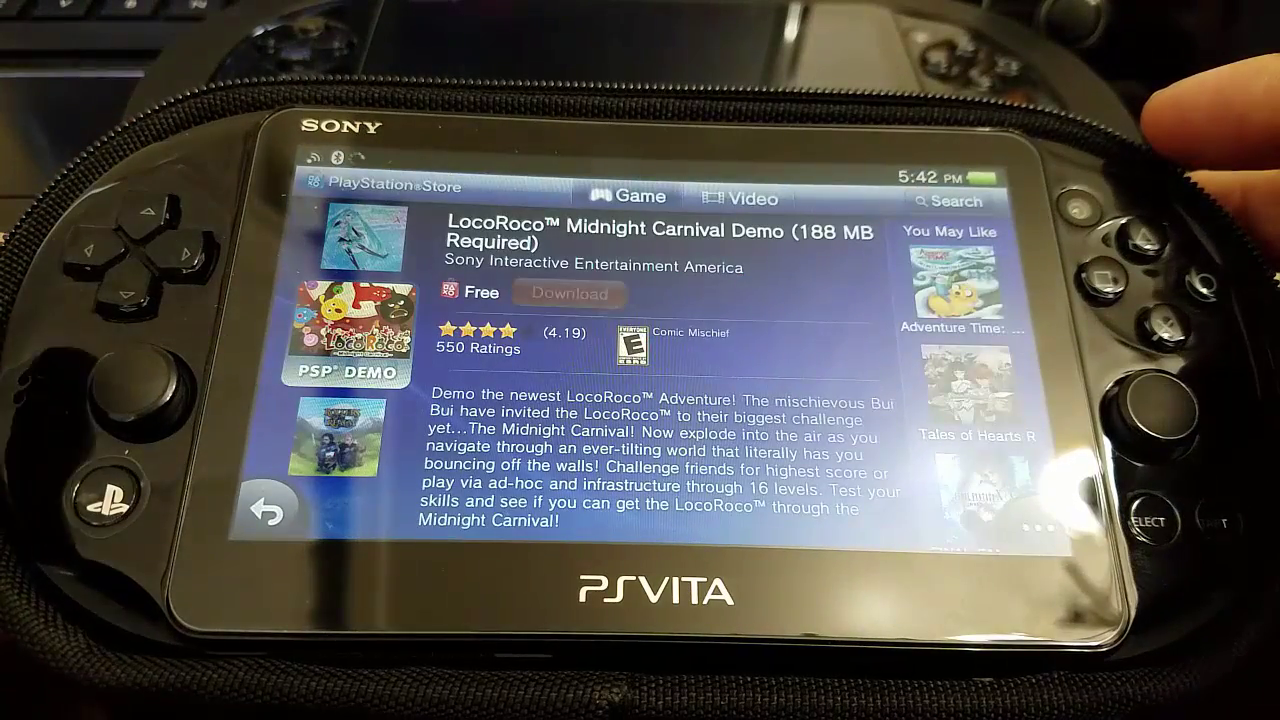
Step: Return to the Vita home screen and check the demo's installation progress
click(108, 503)
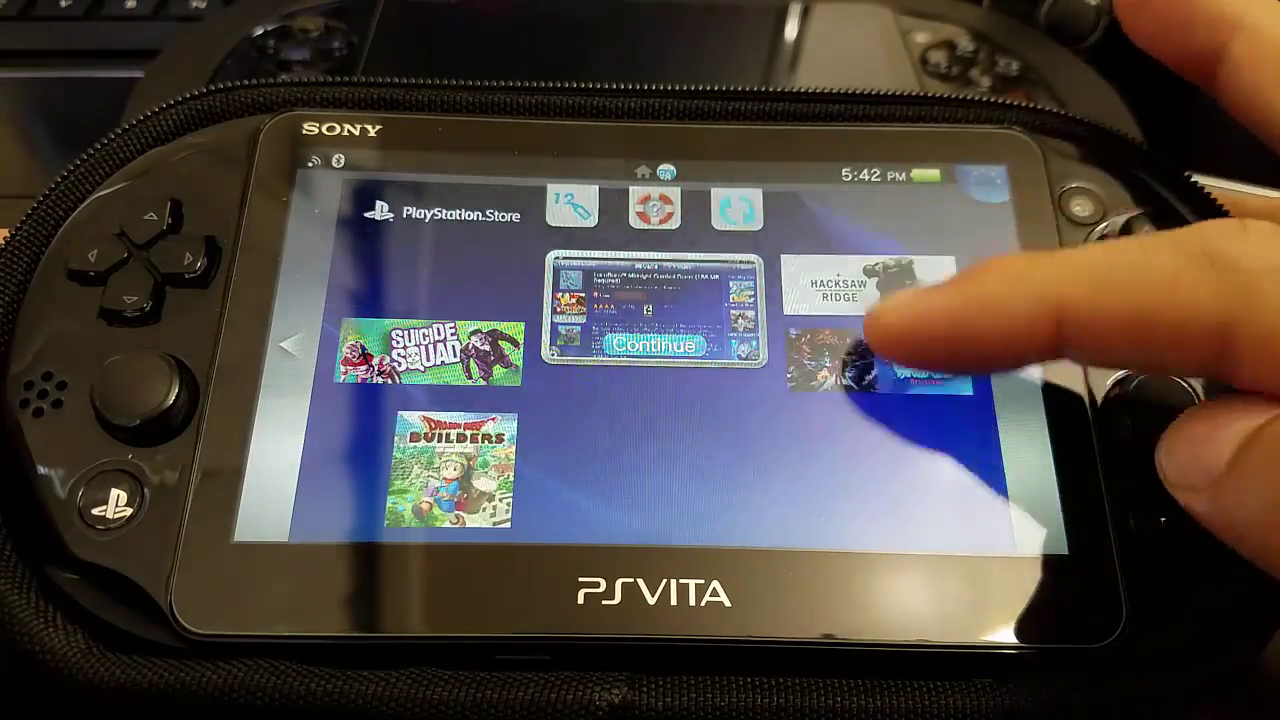
drag(857, 330, 1005, 300)
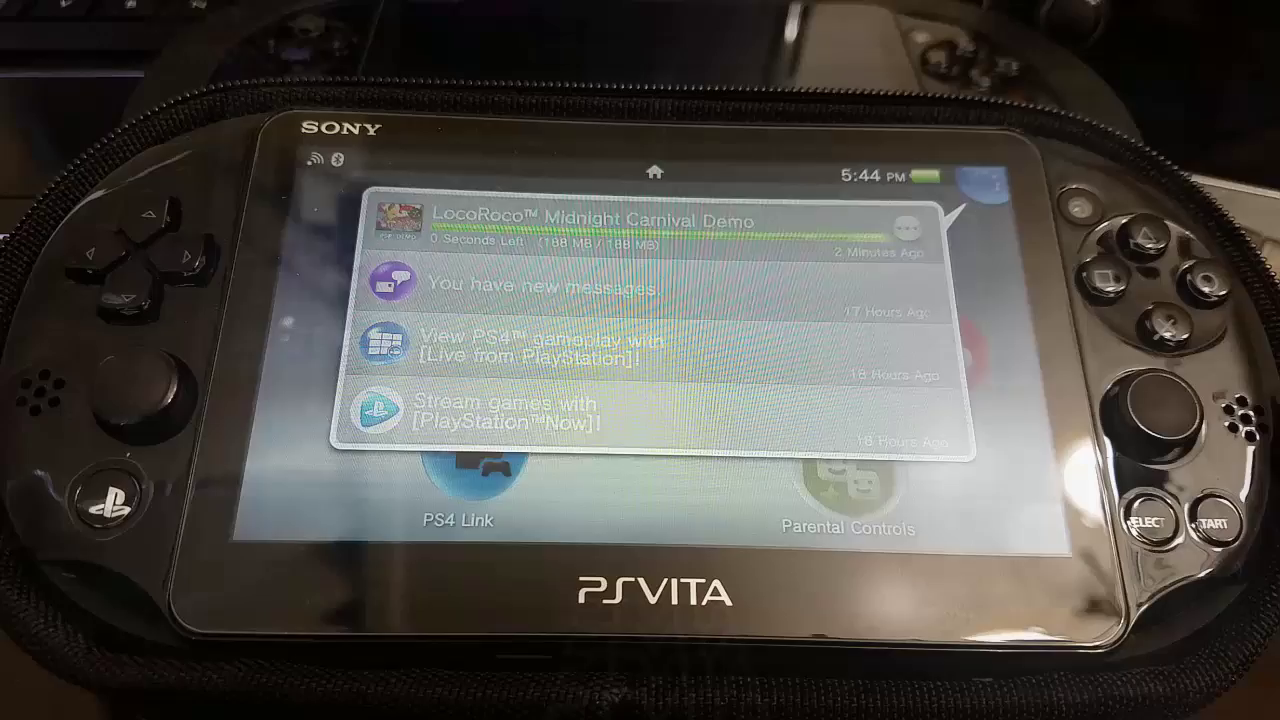
click(650, 225)
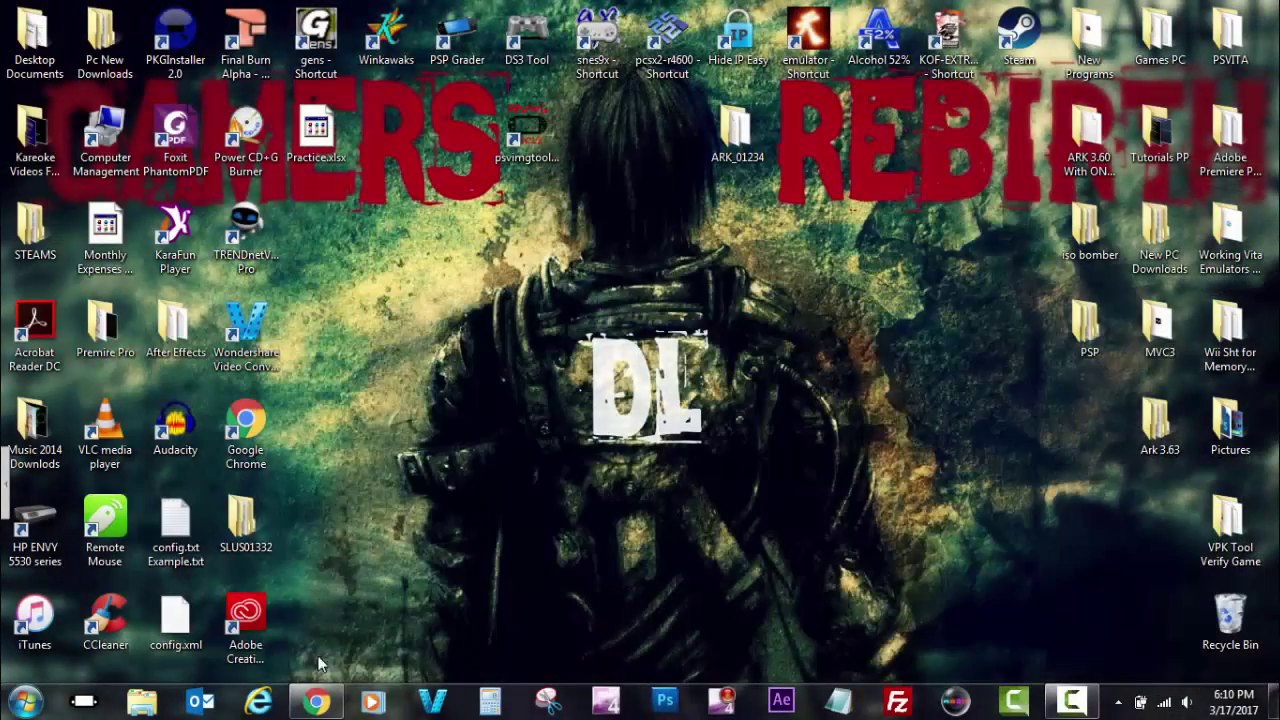
Step: Restore the PSVIMGTools article in Chrome and follow its PSVIMGTools-Gui link to the releases page
click(316, 703)
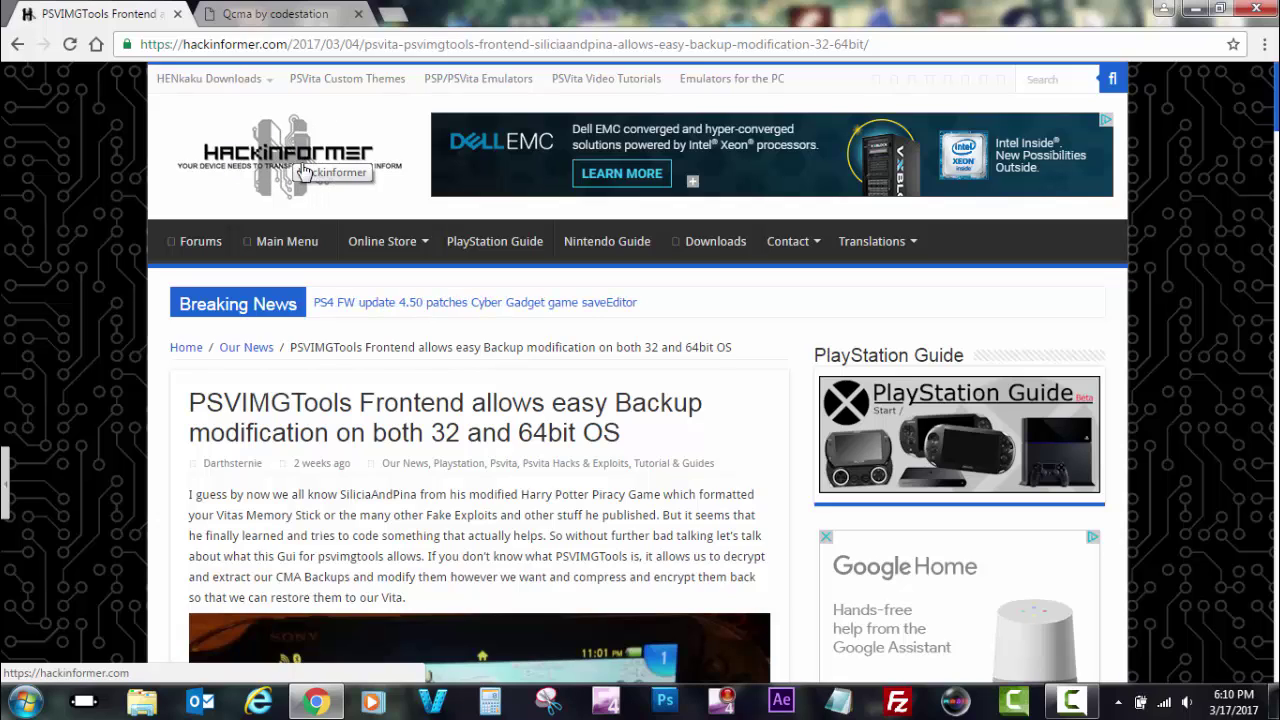
drag(190, 404, 356, 405)
click(356, 405)
scroll(356, 405, down, 2)
scroll(340, 400, down, 6)
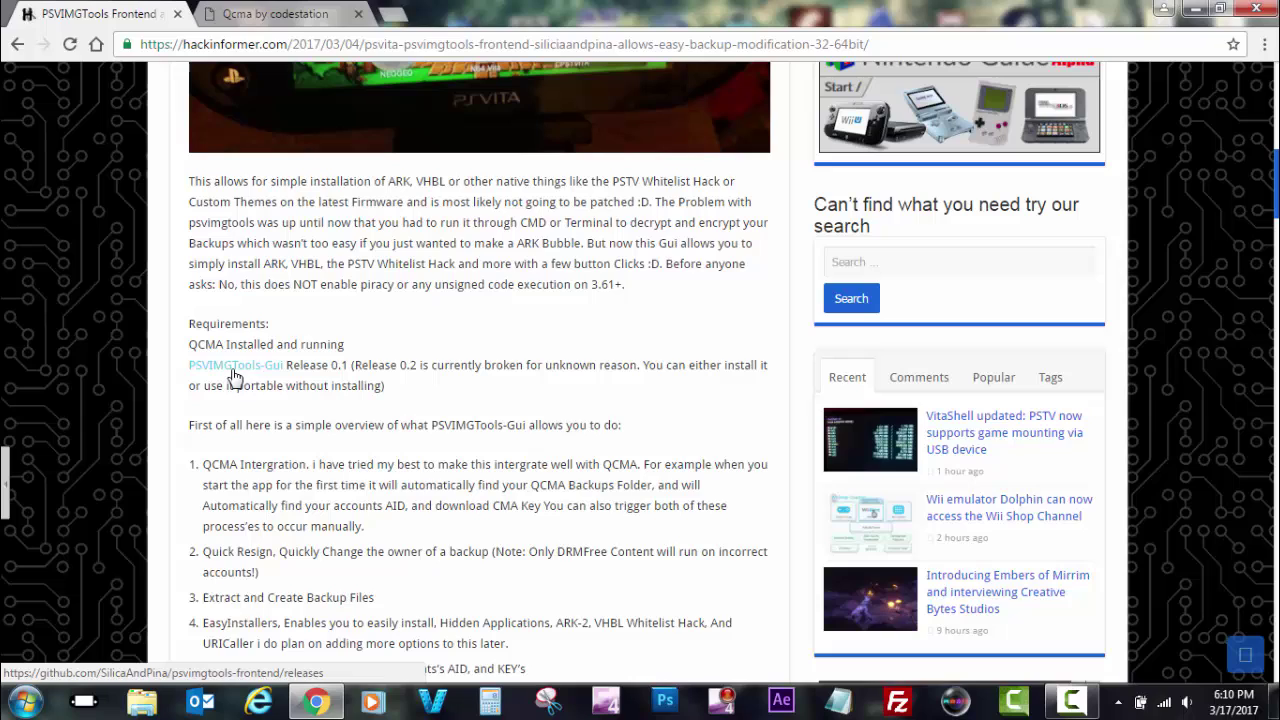
click(233, 370)
Step: Download psvimgtools-frontend-win64-install.zip from the v0.2.1 release's Downloads list
scroll(560, 437, down, 2)
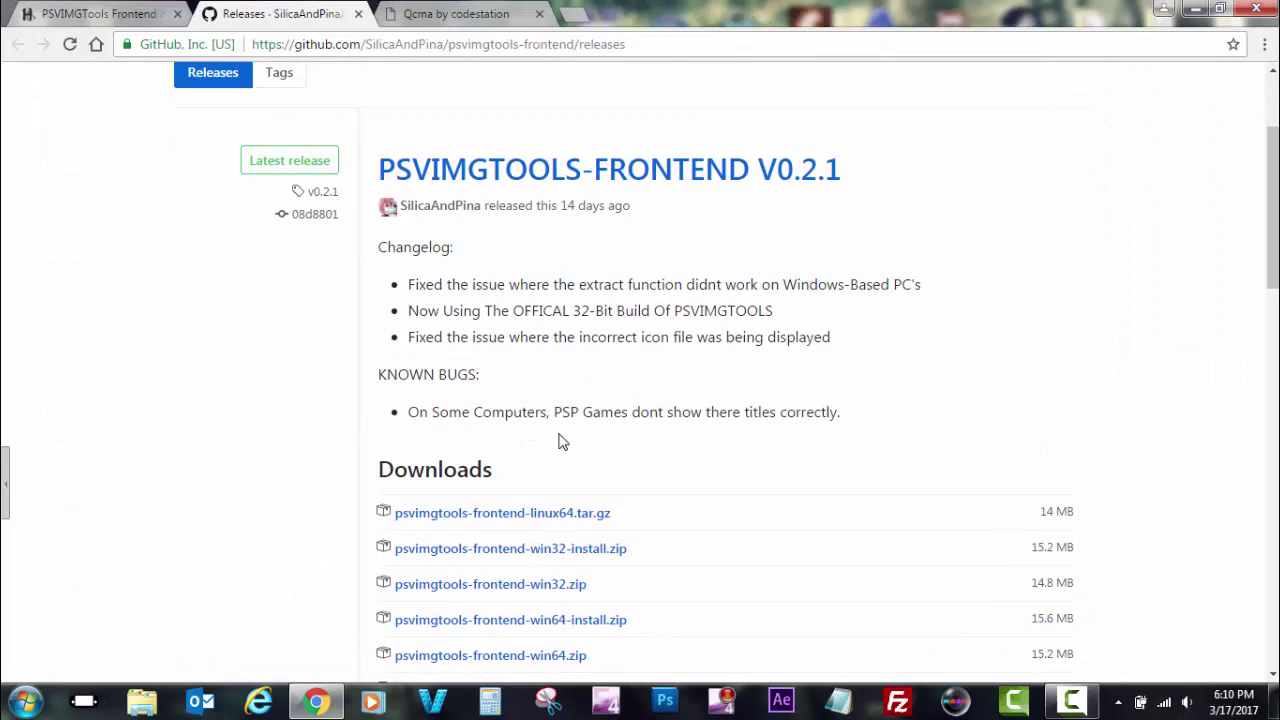
scroll(562, 440, down, 1)
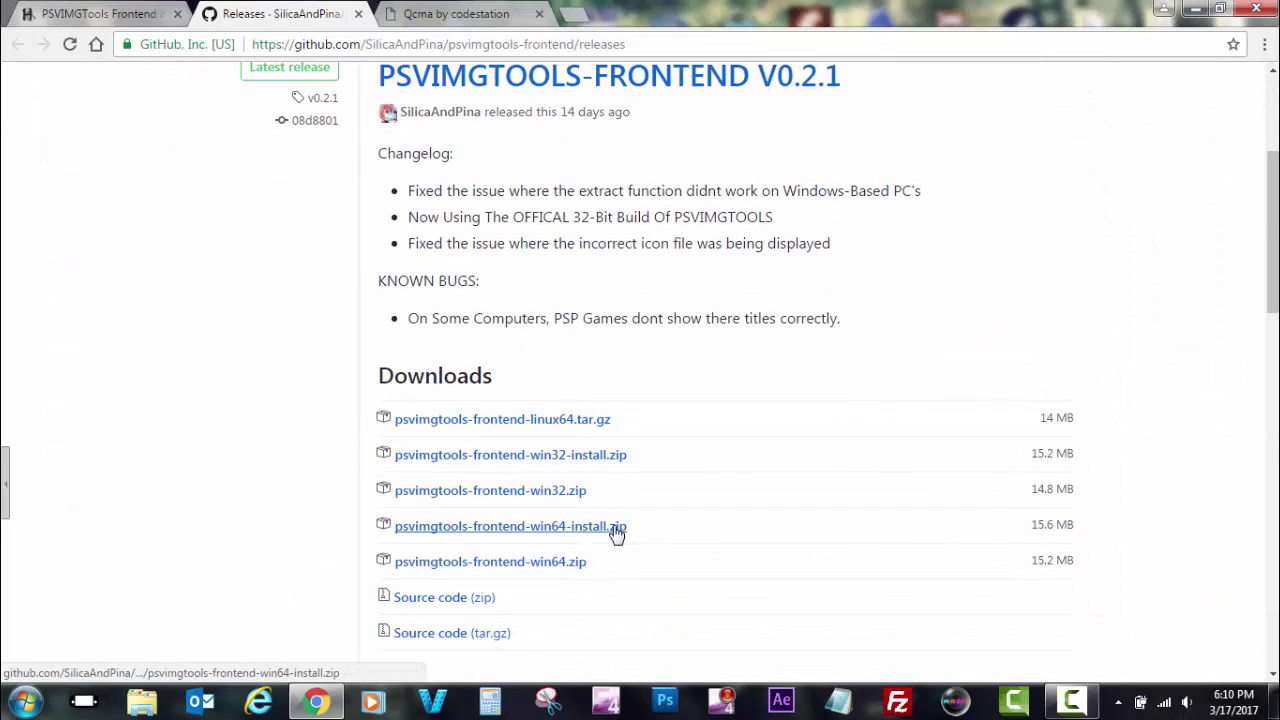
click(537, 537)
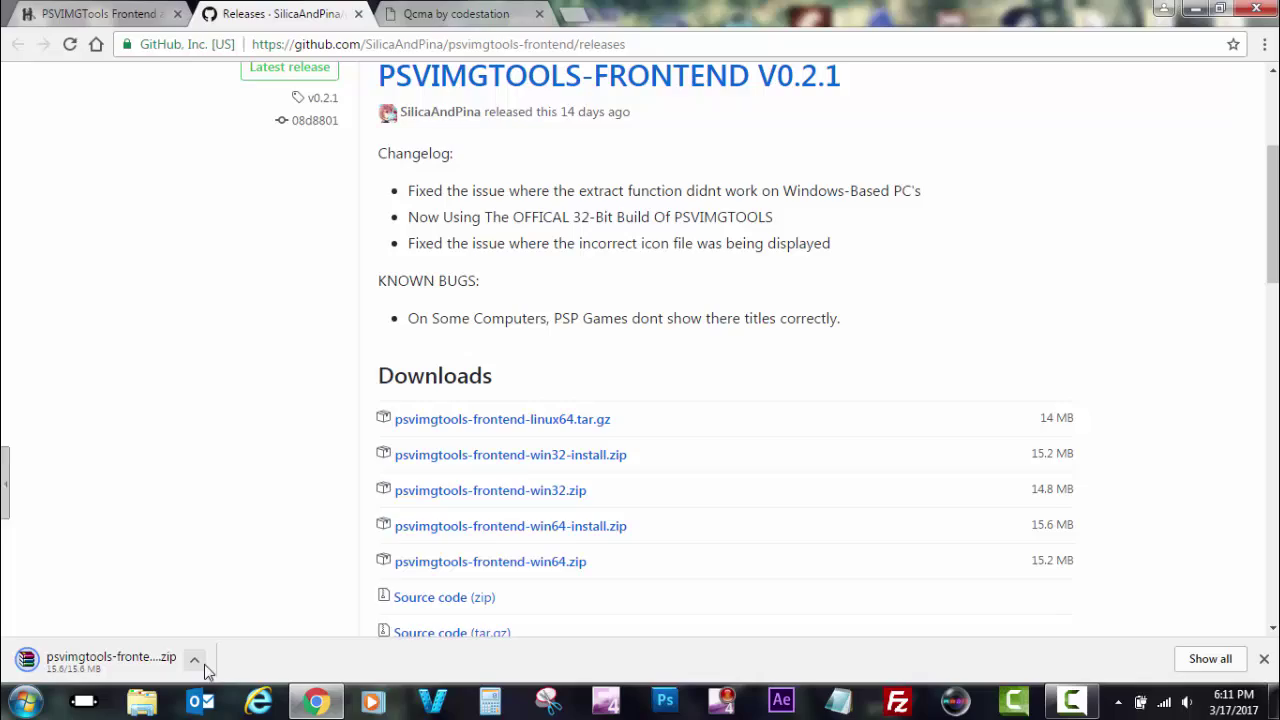
Step: Open the downloaded zip in WinRAR, select the installer exe, and show the desktop
click(203, 663)
click(268, 522)
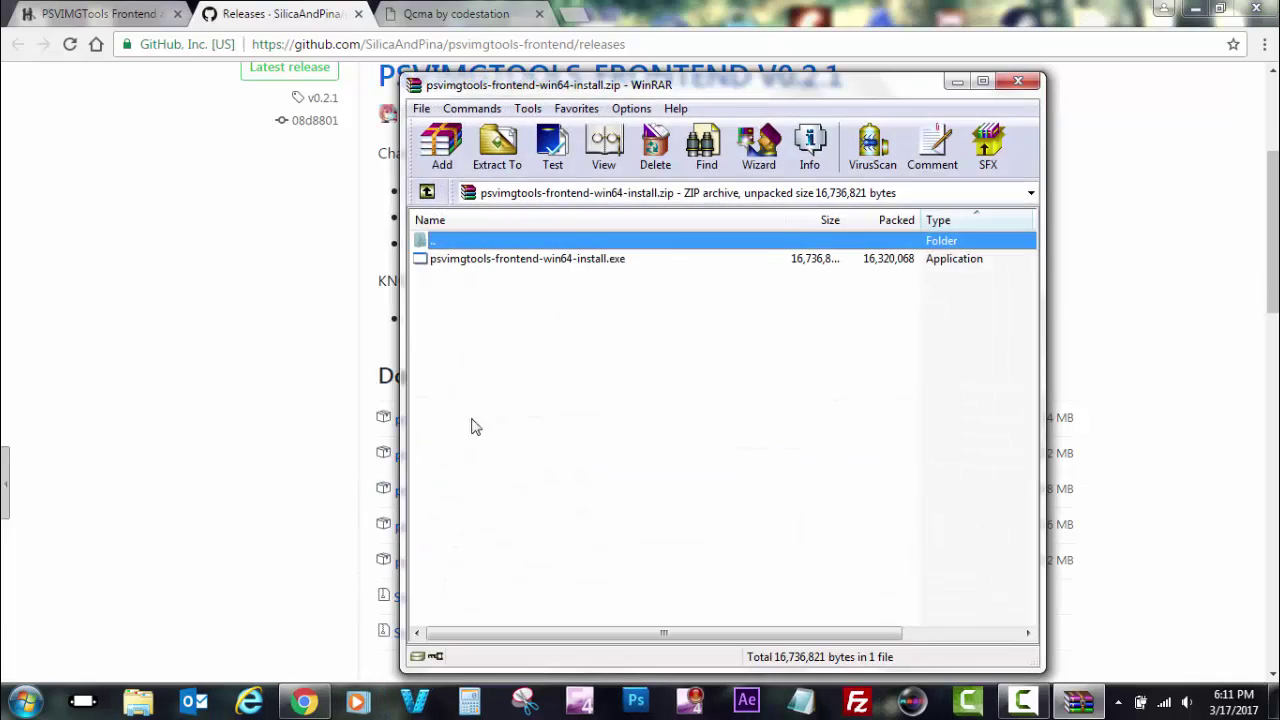
click(541, 262)
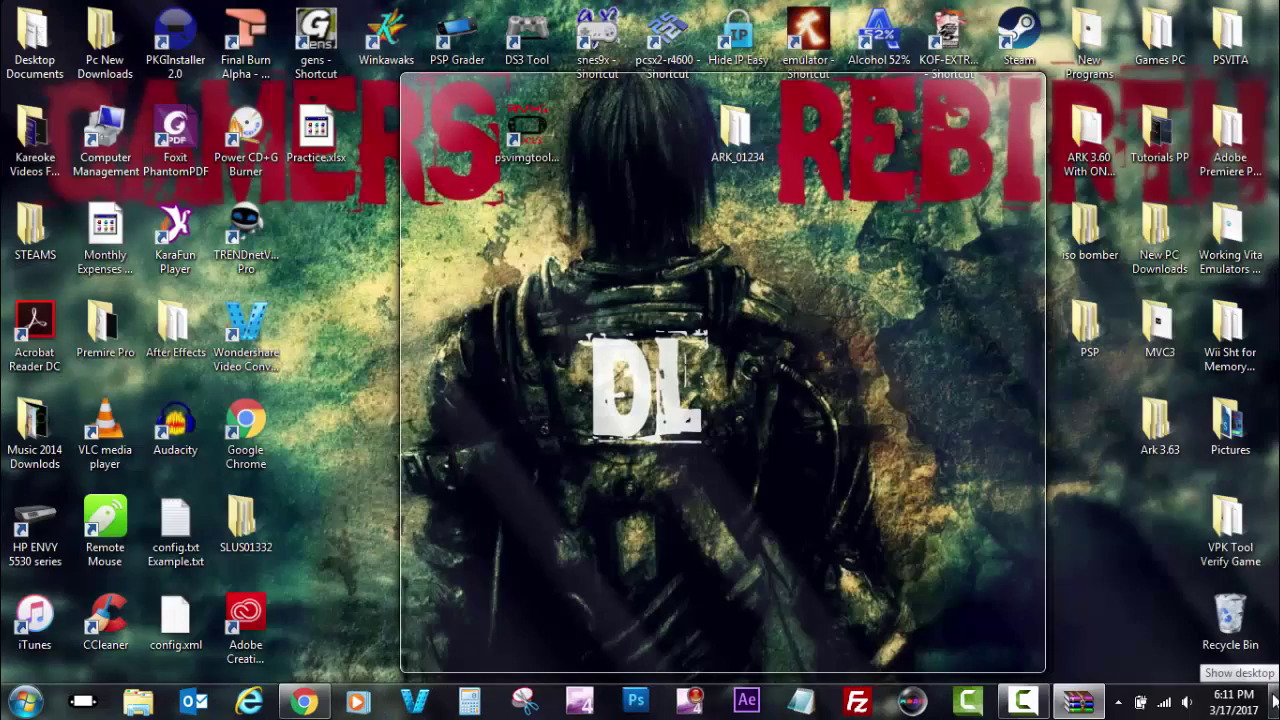
click(1274, 702)
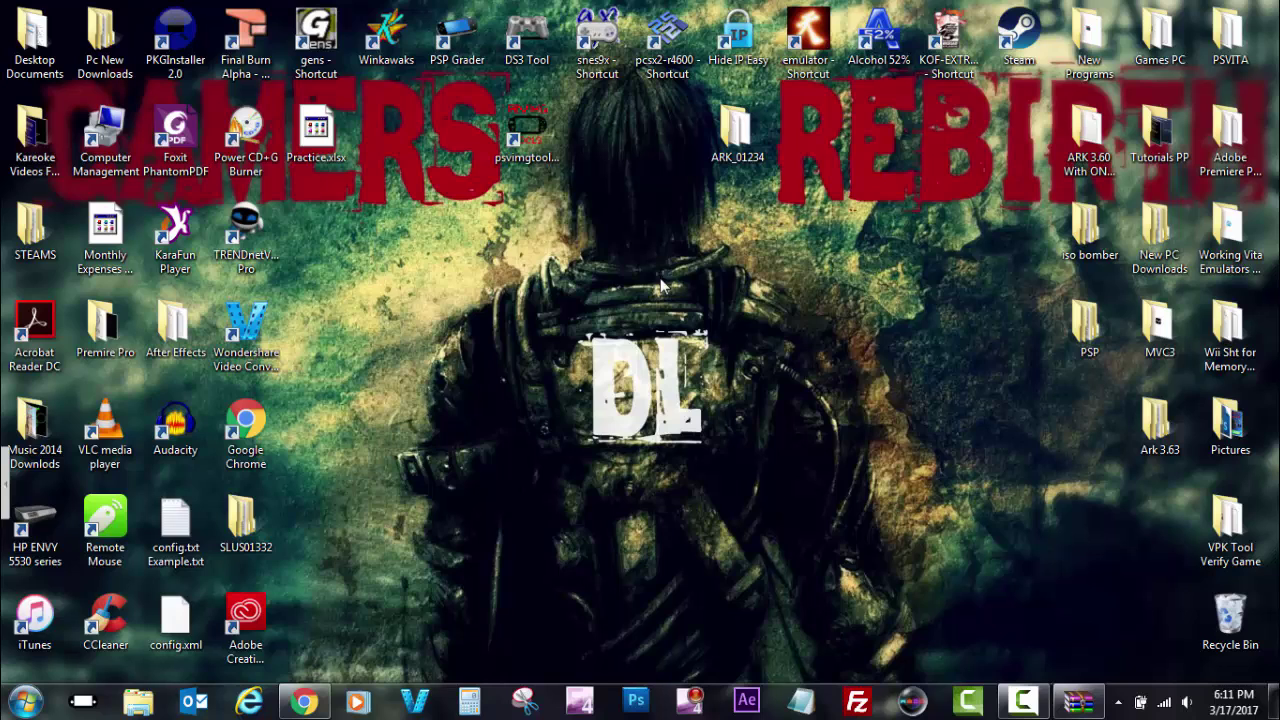
Step: Create a new desktop folder named 'ARK INSTALLATION 3.63 Files'
right_click(585, 252)
mouse_move(645, 455)
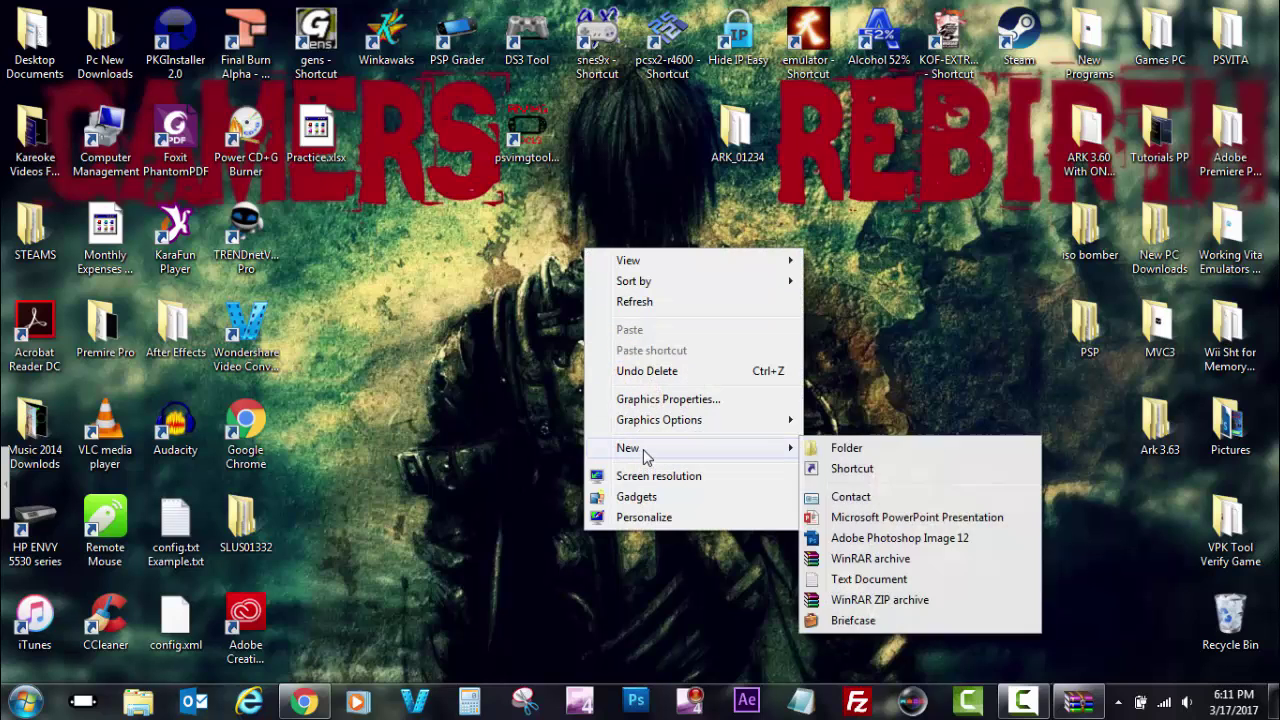
click(860, 446)
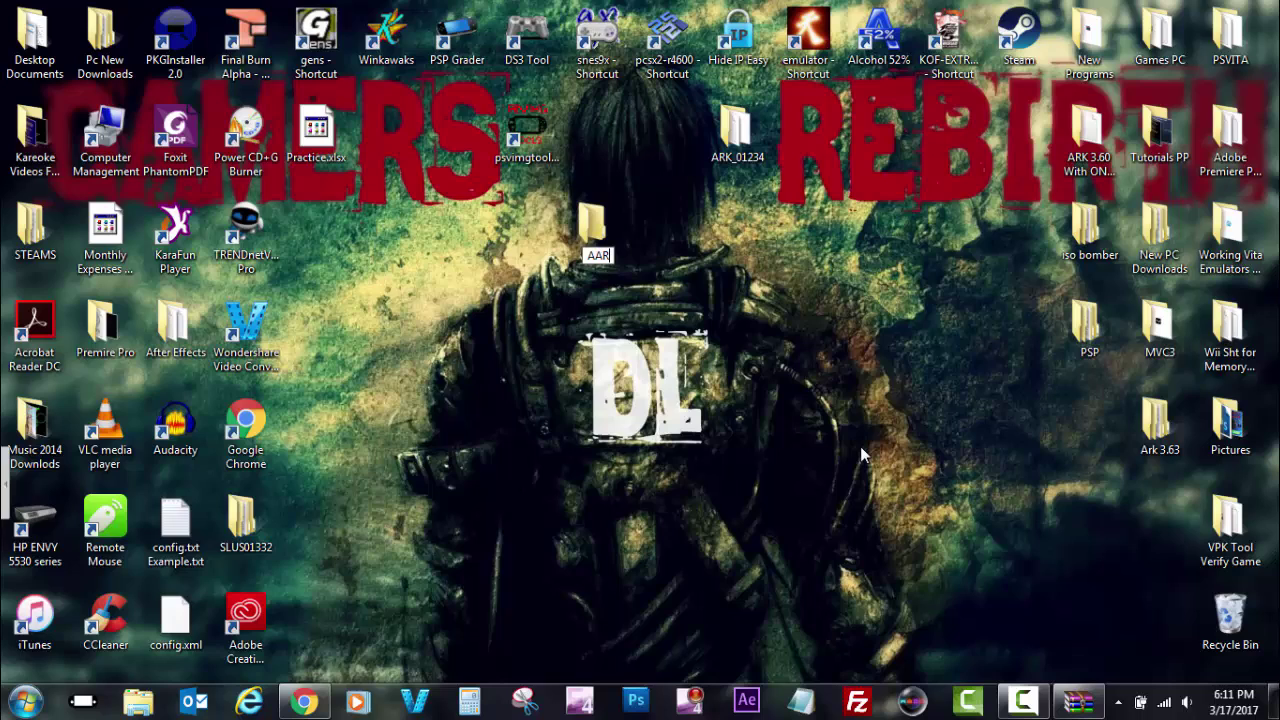
key(BackSpace)
text(K INSTALLATION)
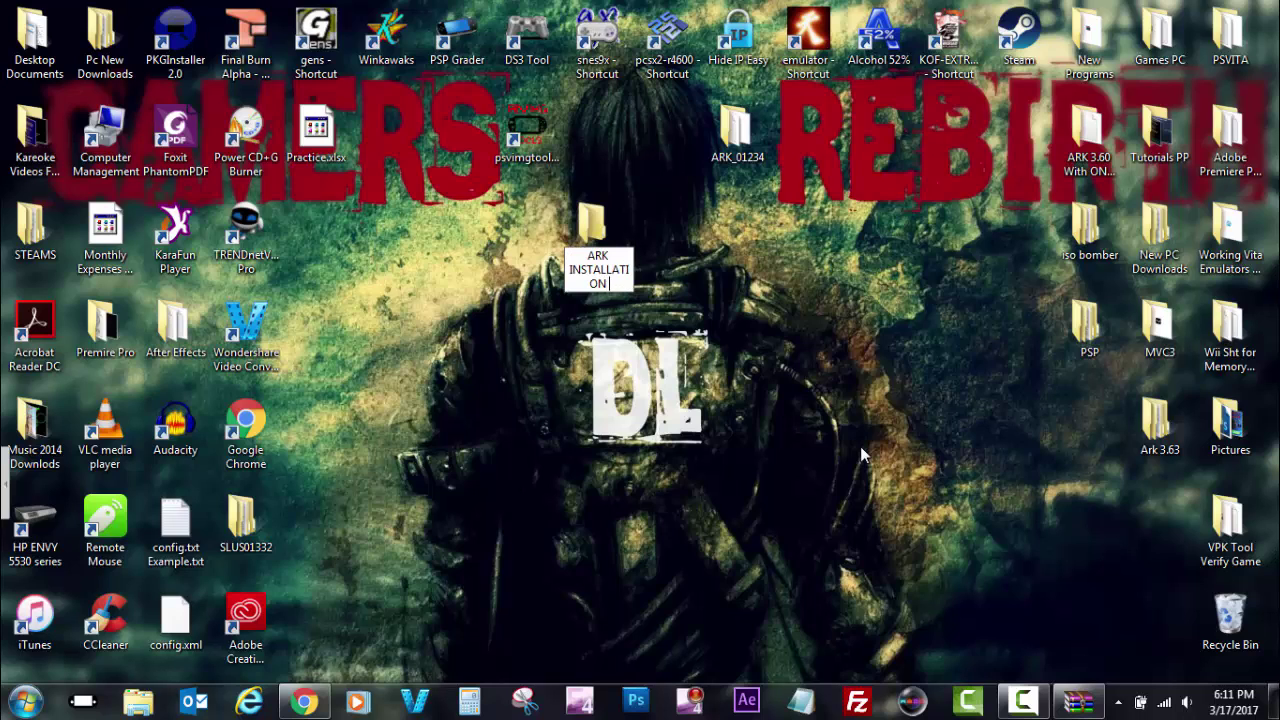
text( 3.63 Files)
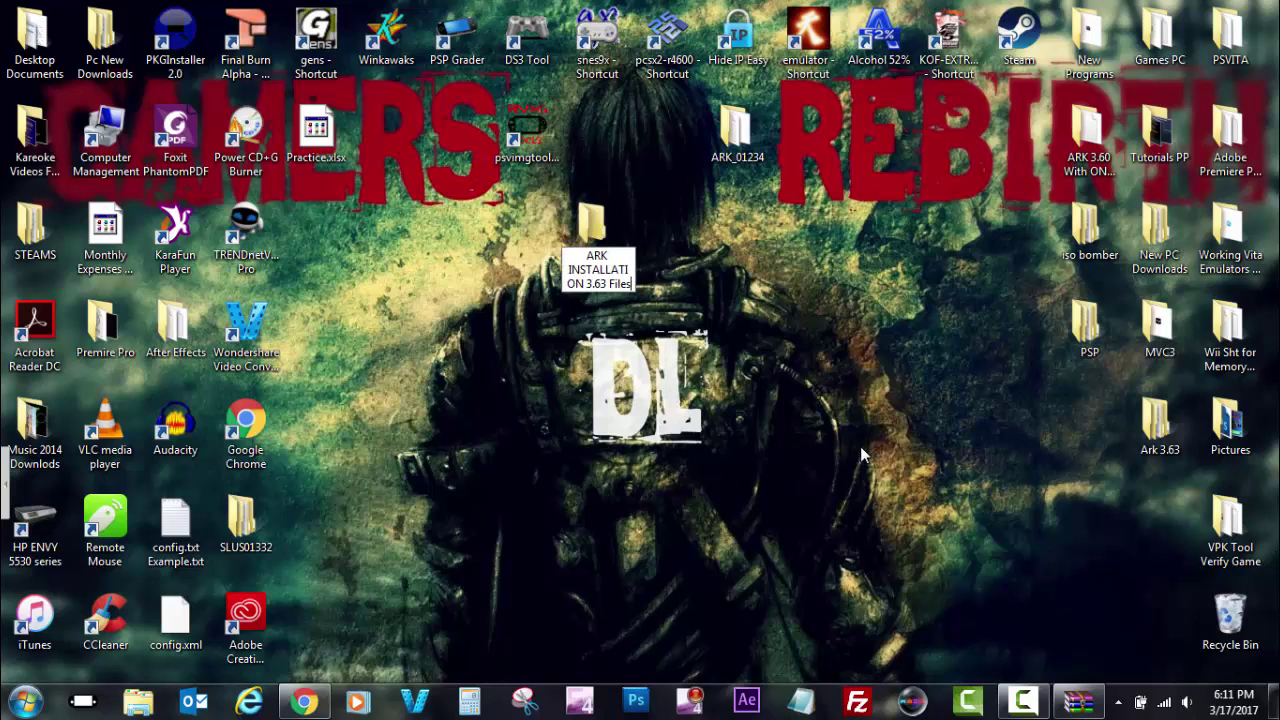
key(Return)
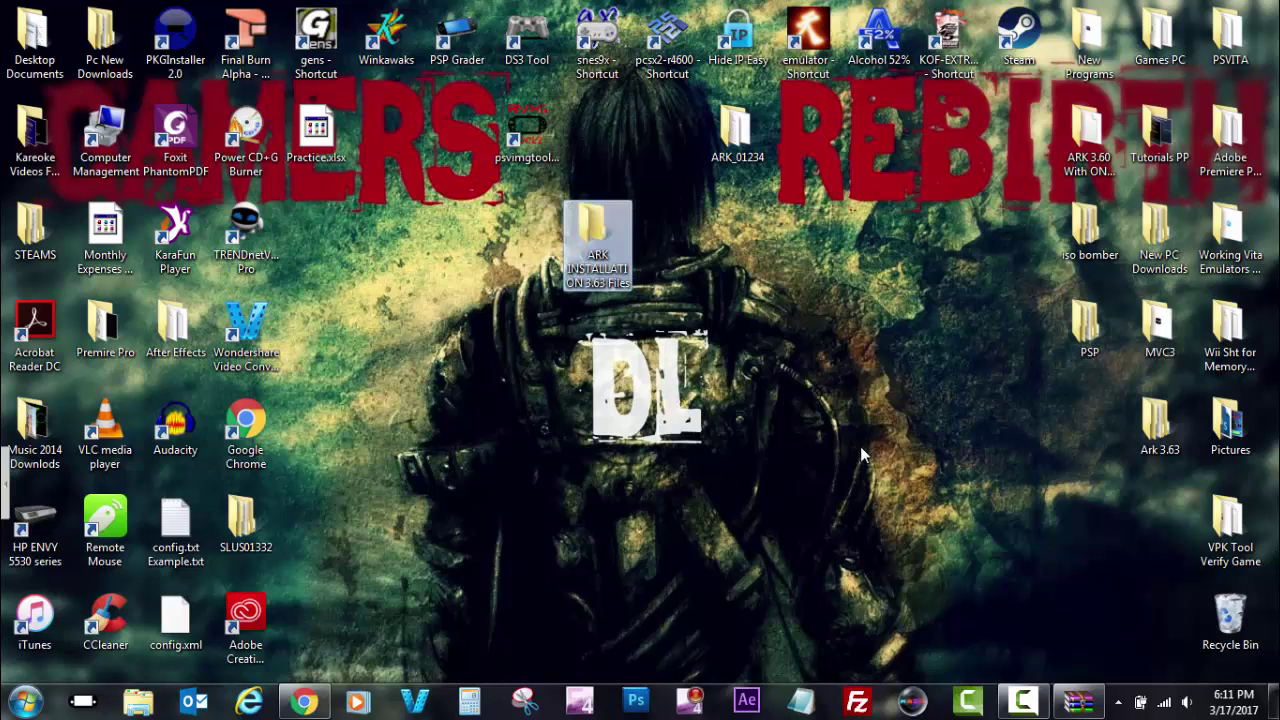
Step: Extract the installer exe from WinRAR into the ARK INSTALLATION 3.63 Files folder
double_click(588, 234)
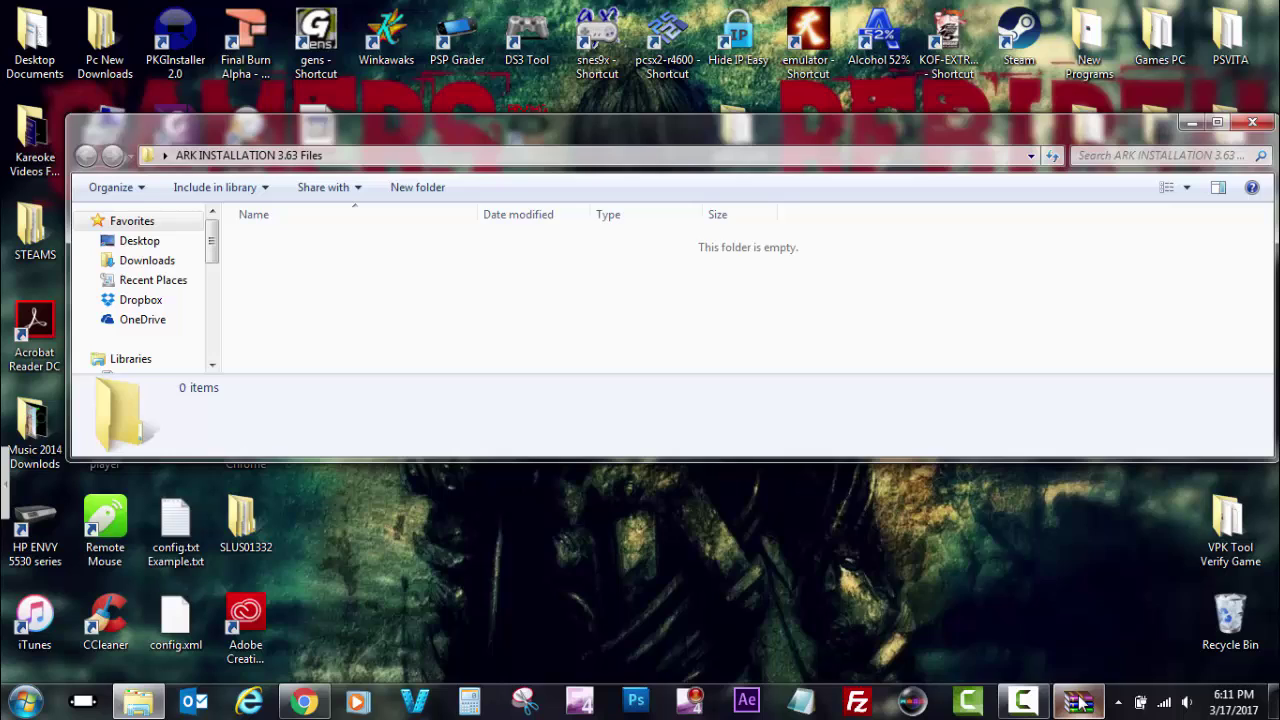
click(1078, 701)
drag(476, 265, 311, 284)
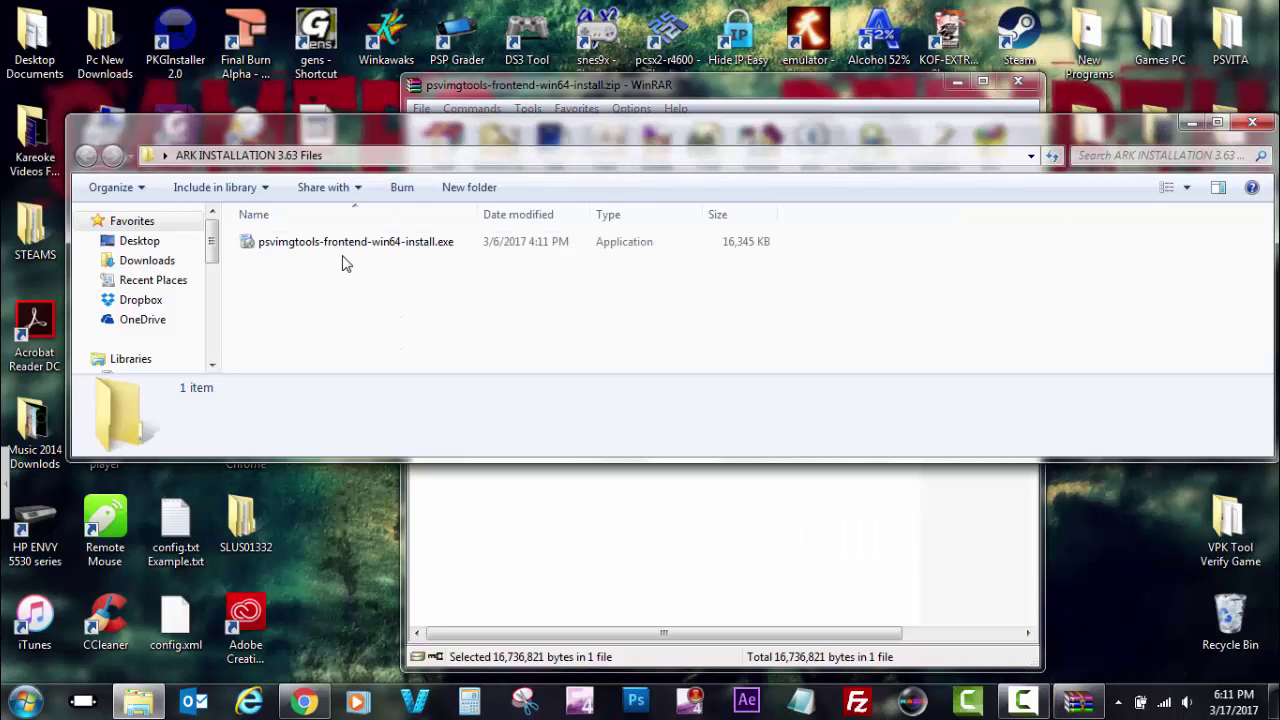
click(651, 243)
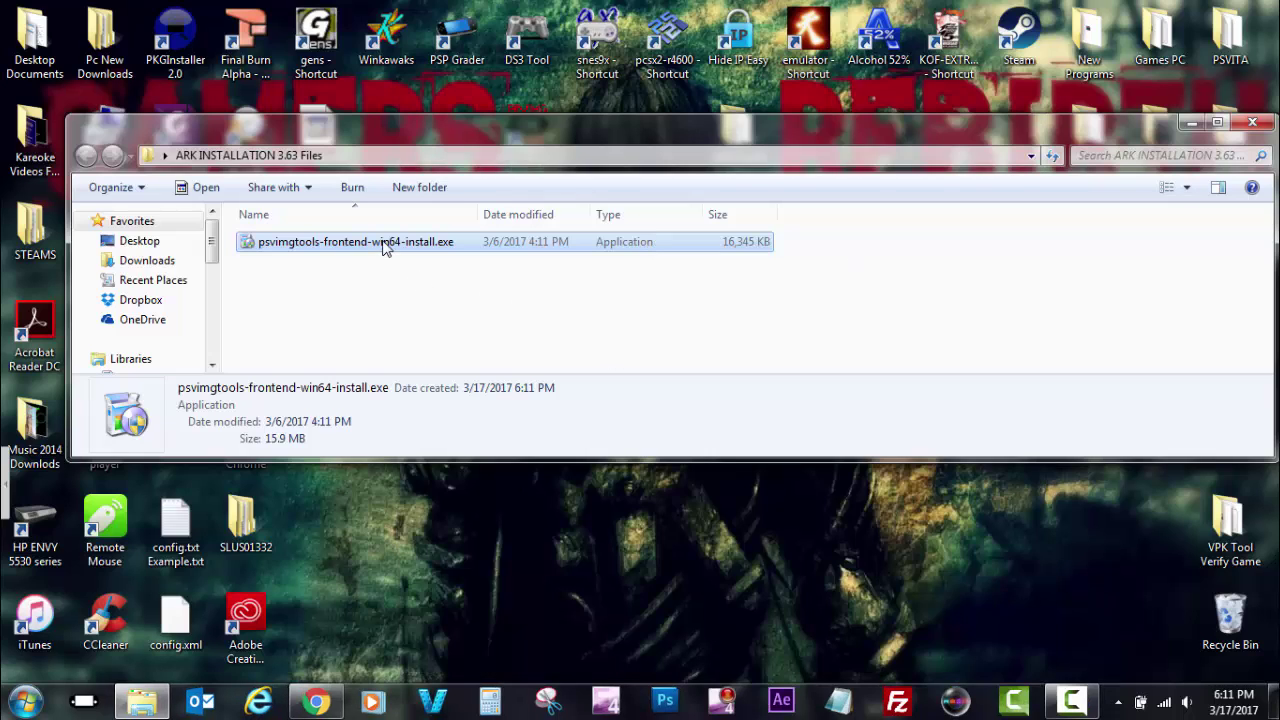
Step: Run the installer, accept the license, keep the default folder, and untick Launch when done
double_click(385, 244)
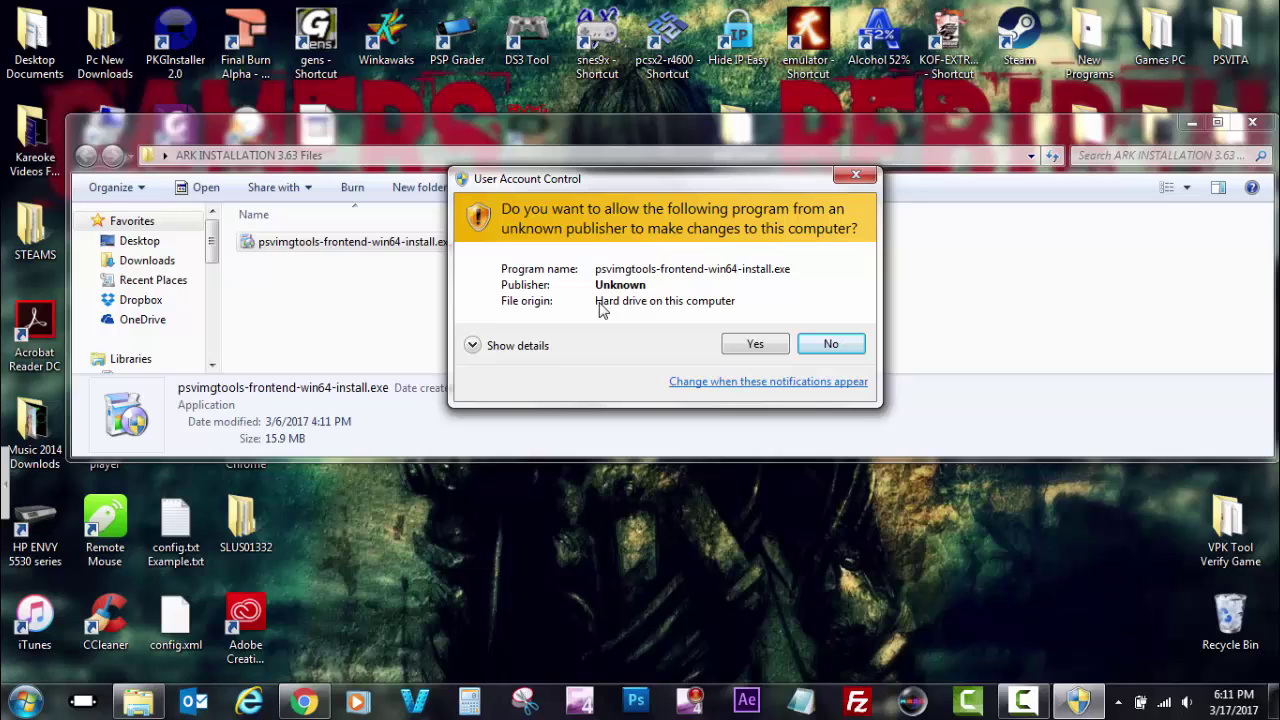
click(473, 346)
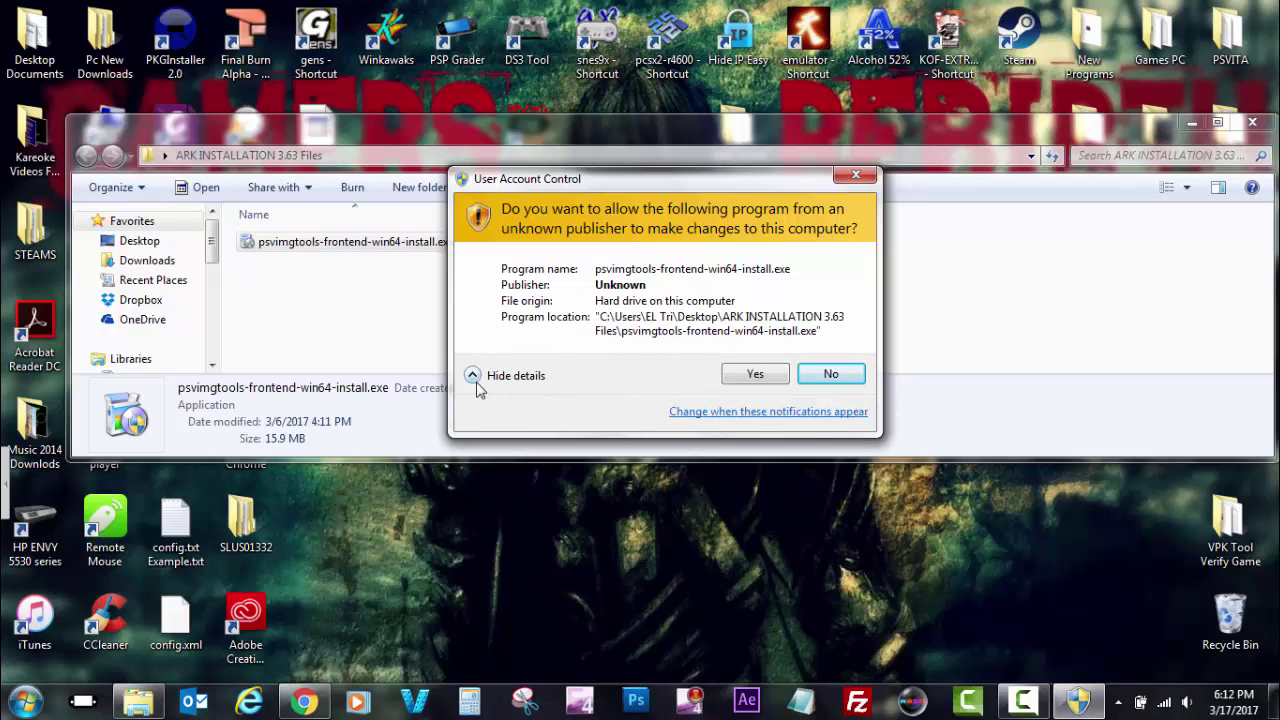
click(752, 374)
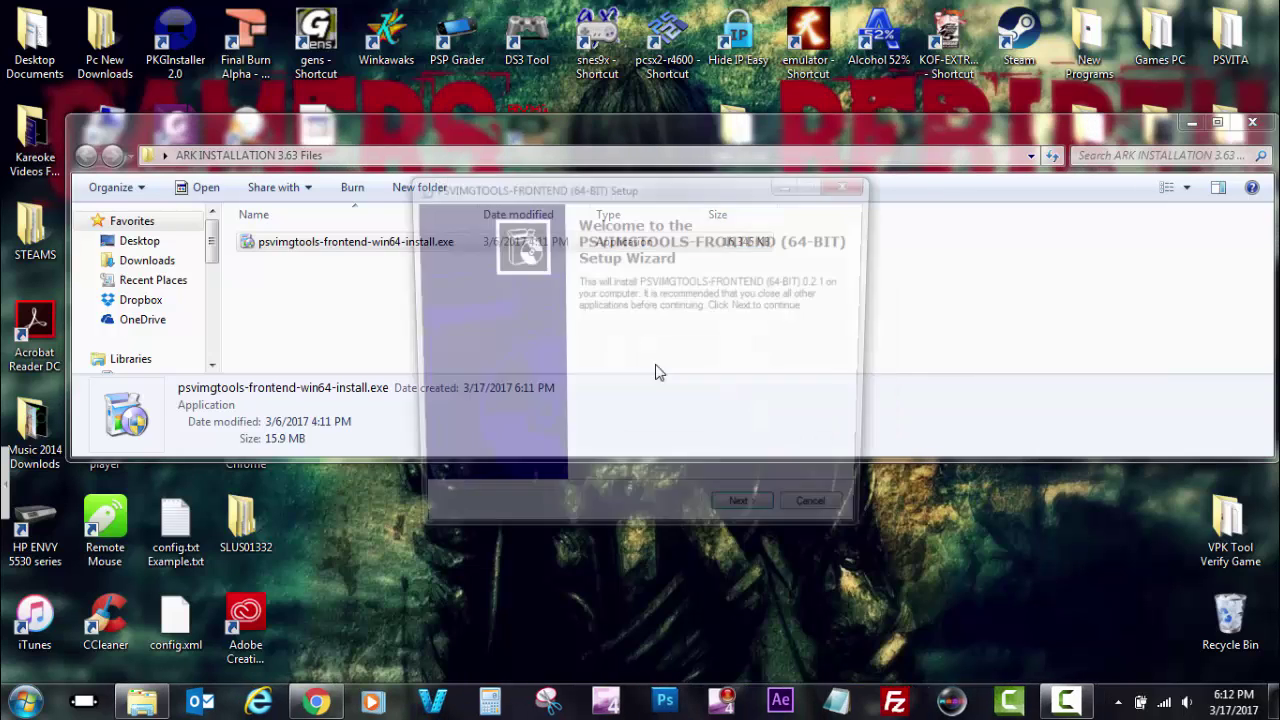
click(741, 522)
click(502, 463)
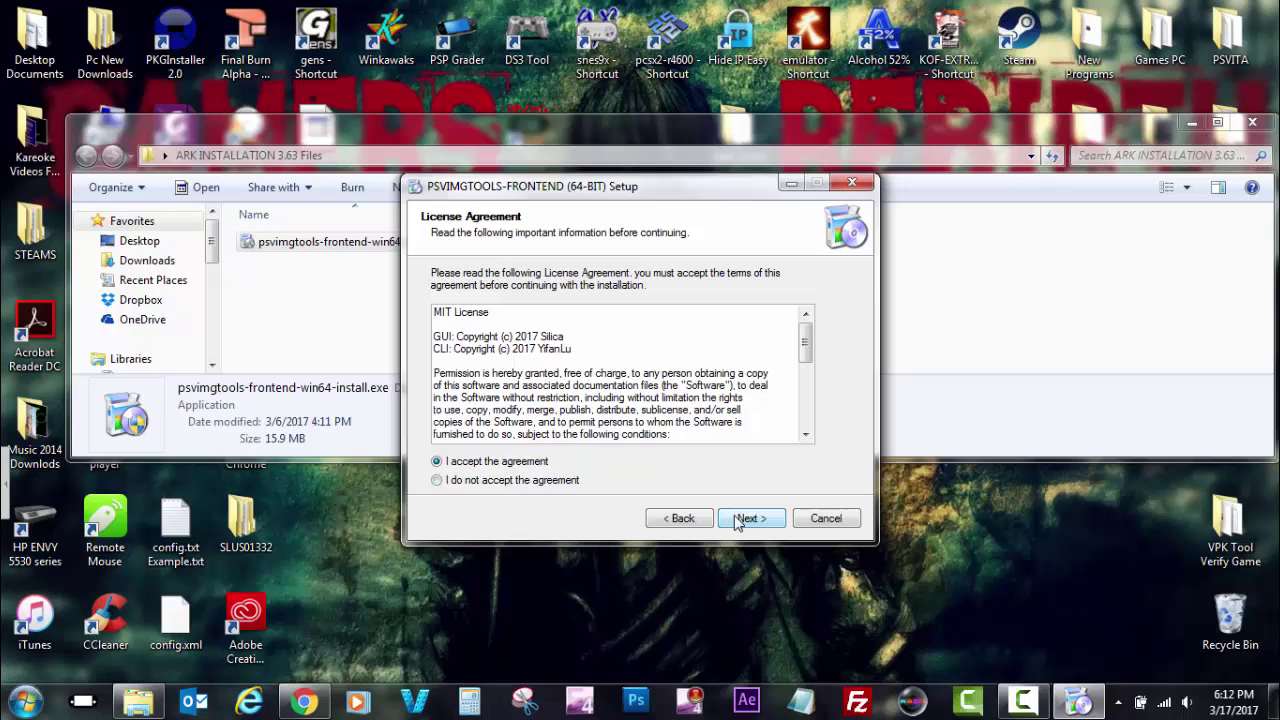
click(734, 515)
click(734, 517)
click(736, 519)
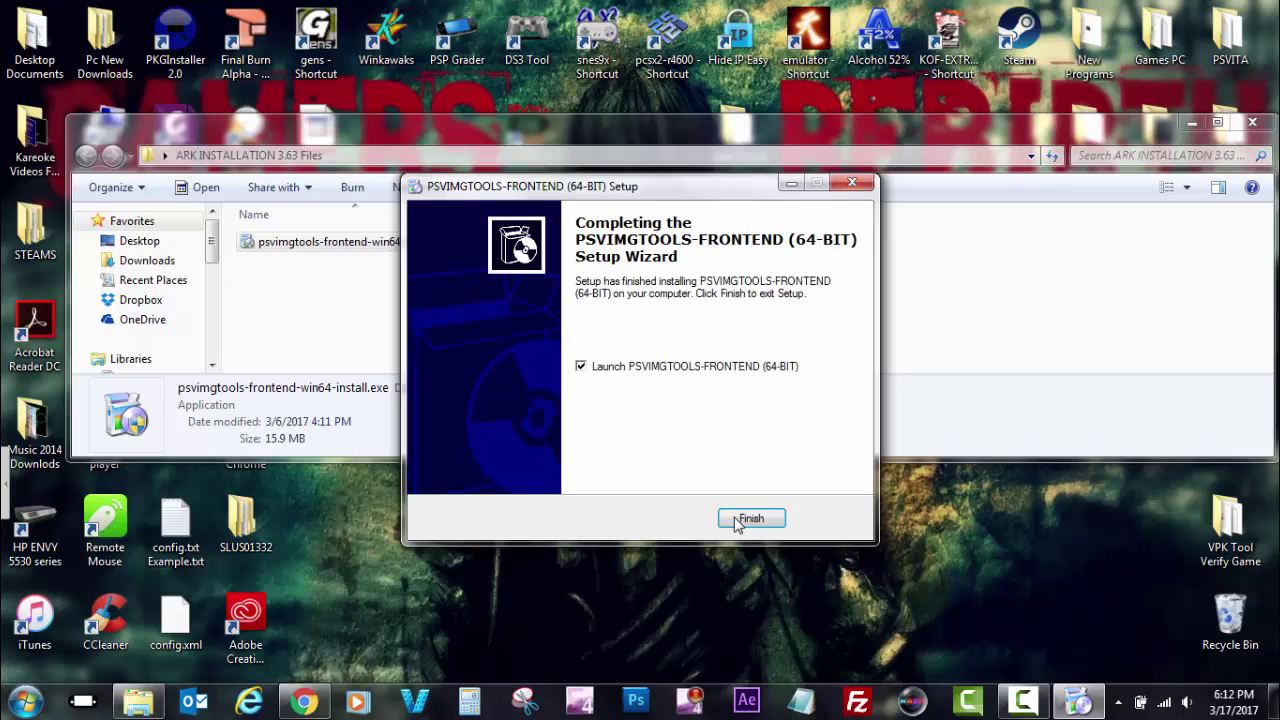
click(581, 367)
Step: Close the finished setup wizard and dismiss the Program Compatibility warning
click(852, 182)
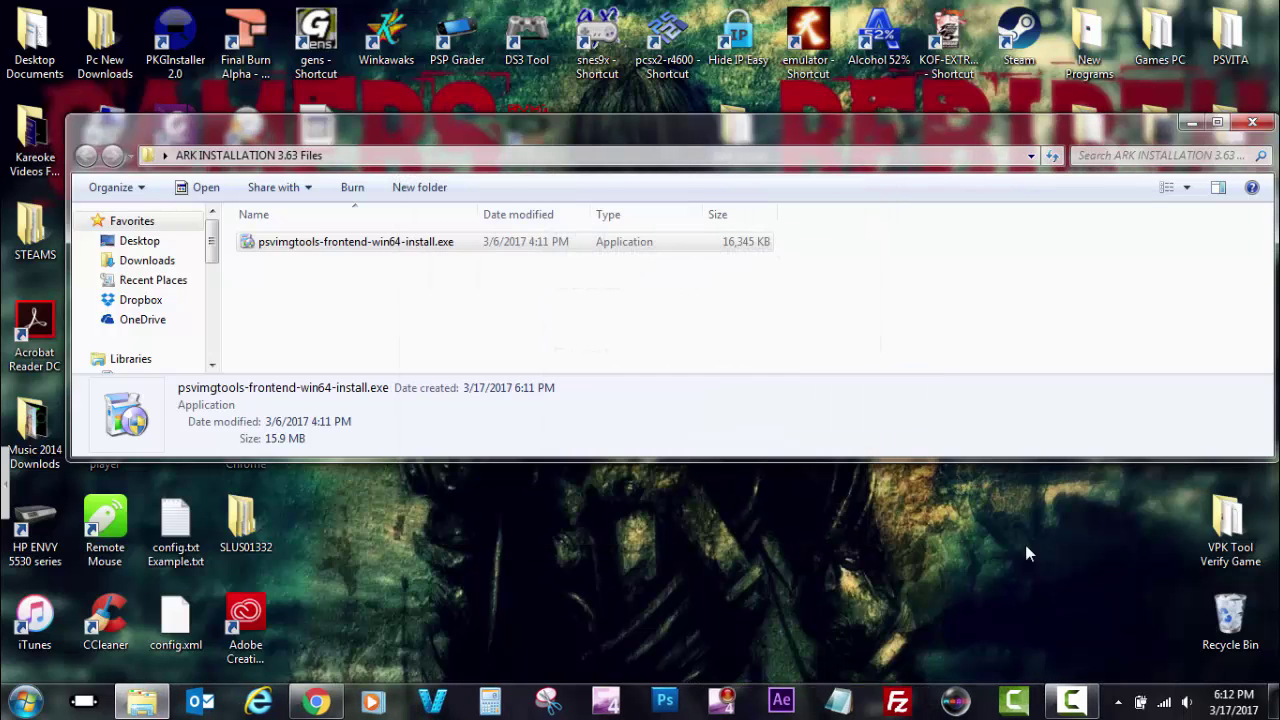
click(1118, 702)
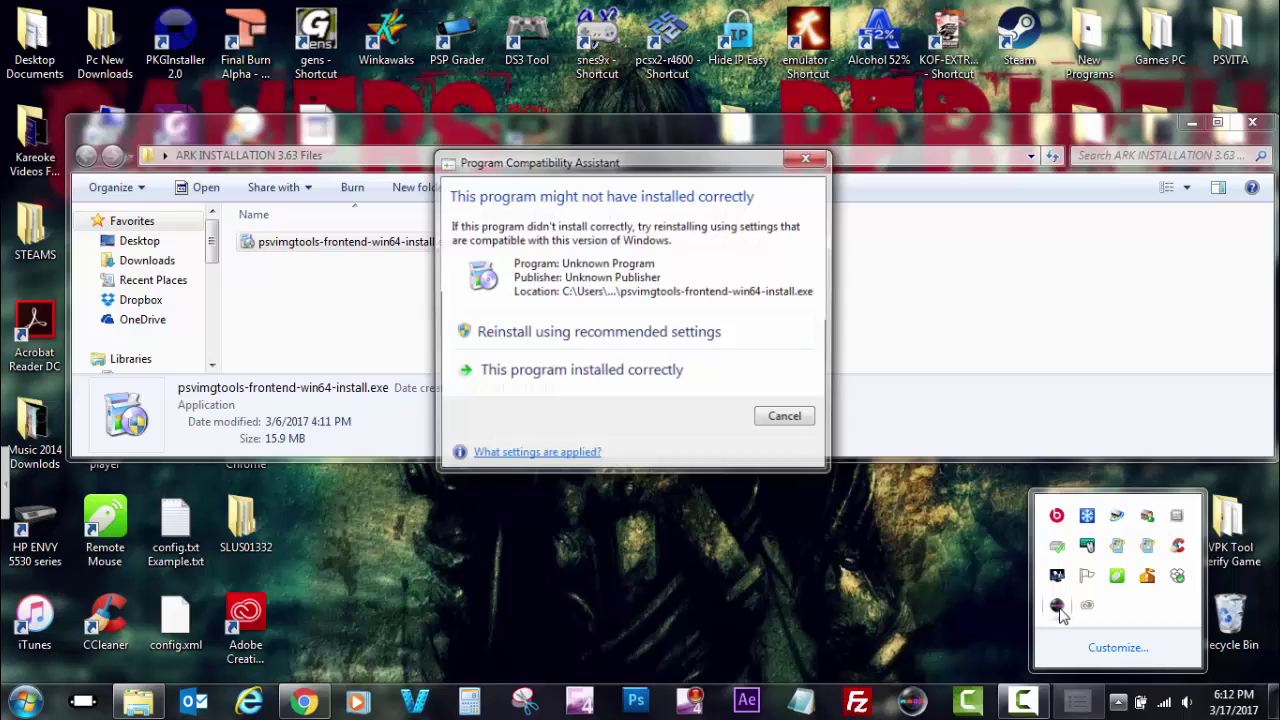
click(808, 157)
Step: Exit Content Manager Assistant from the tray, confirming Yes, and return to the desktop
right_click(1056, 604)
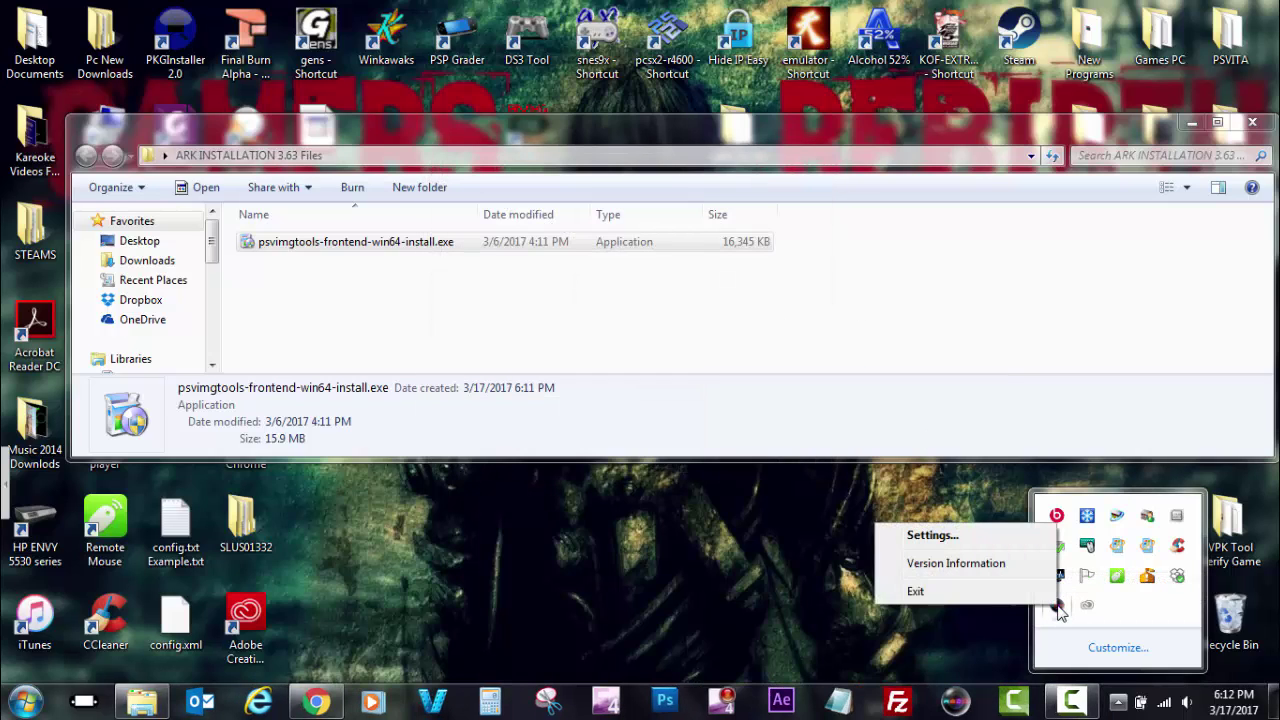
click(915, 592)
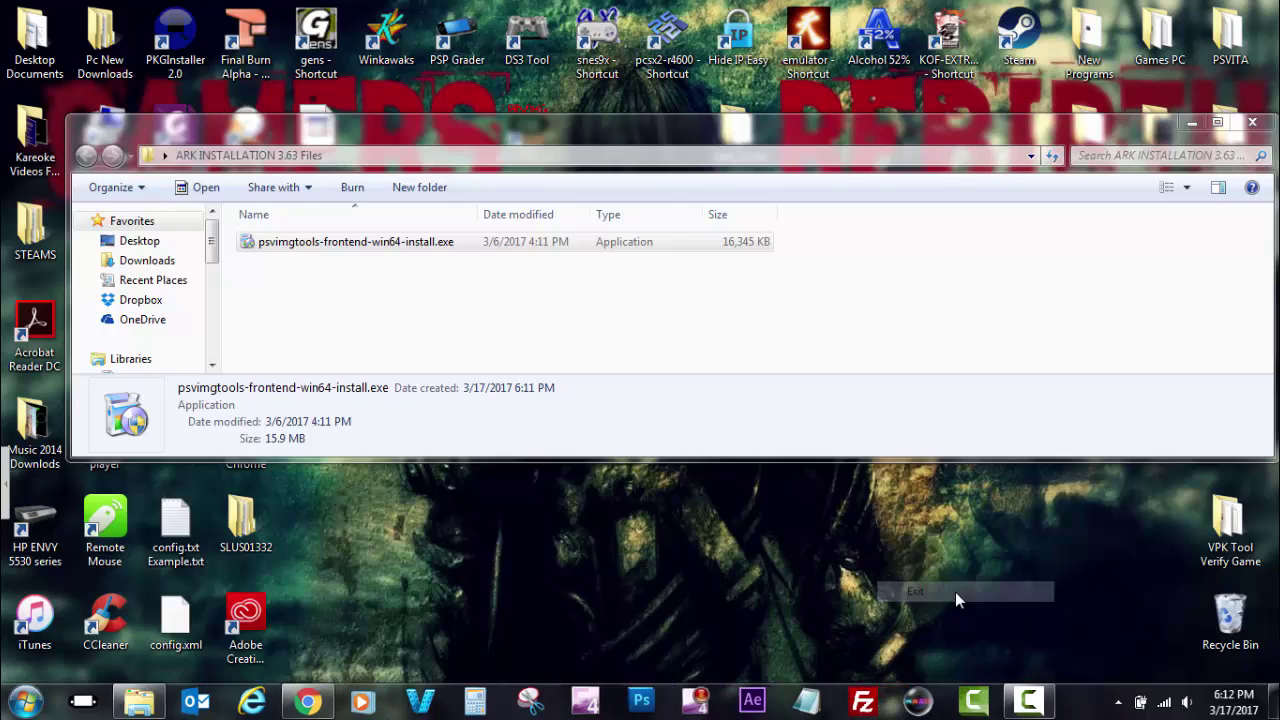
click(612, 393)
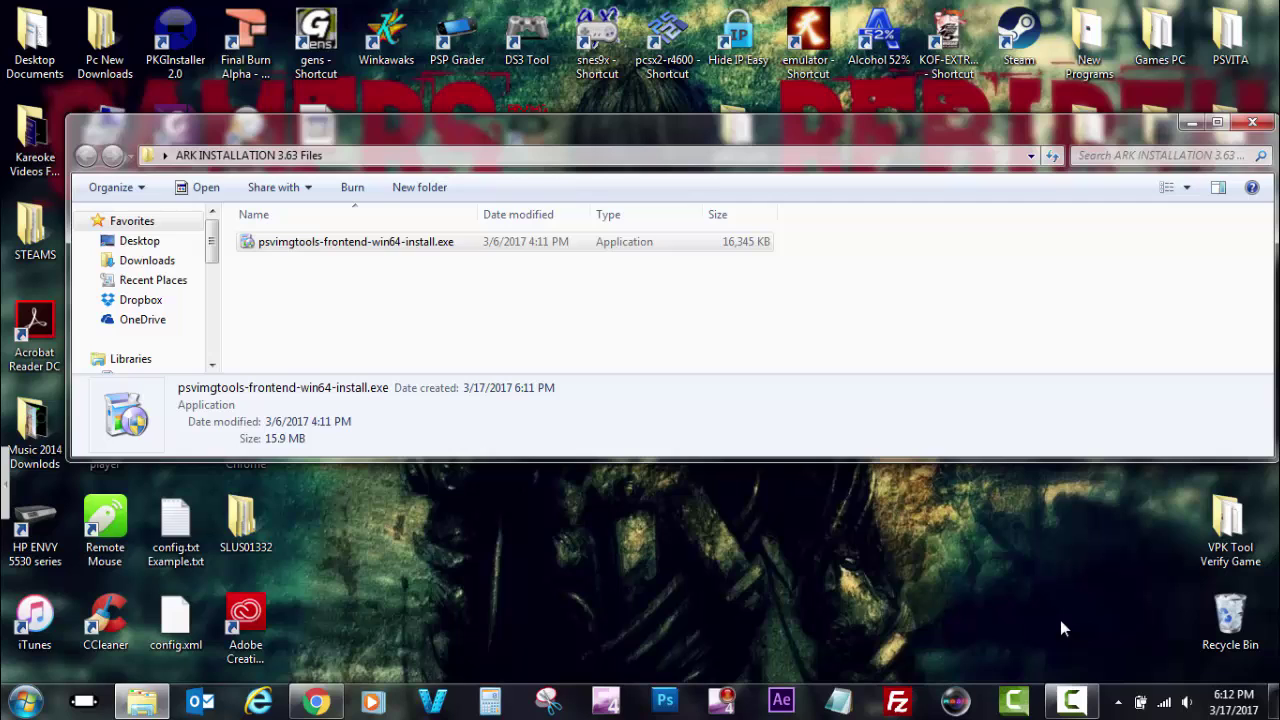
click(1118, 702)
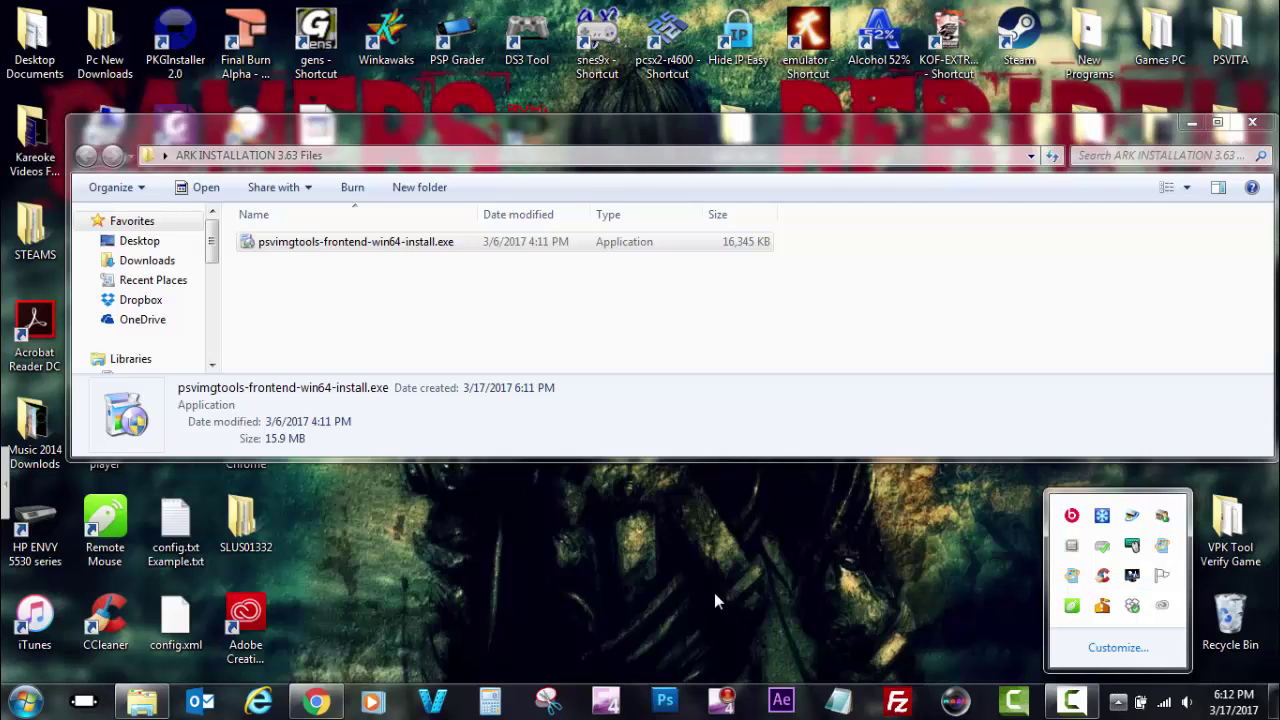
click(564, 555)
key(super+d)
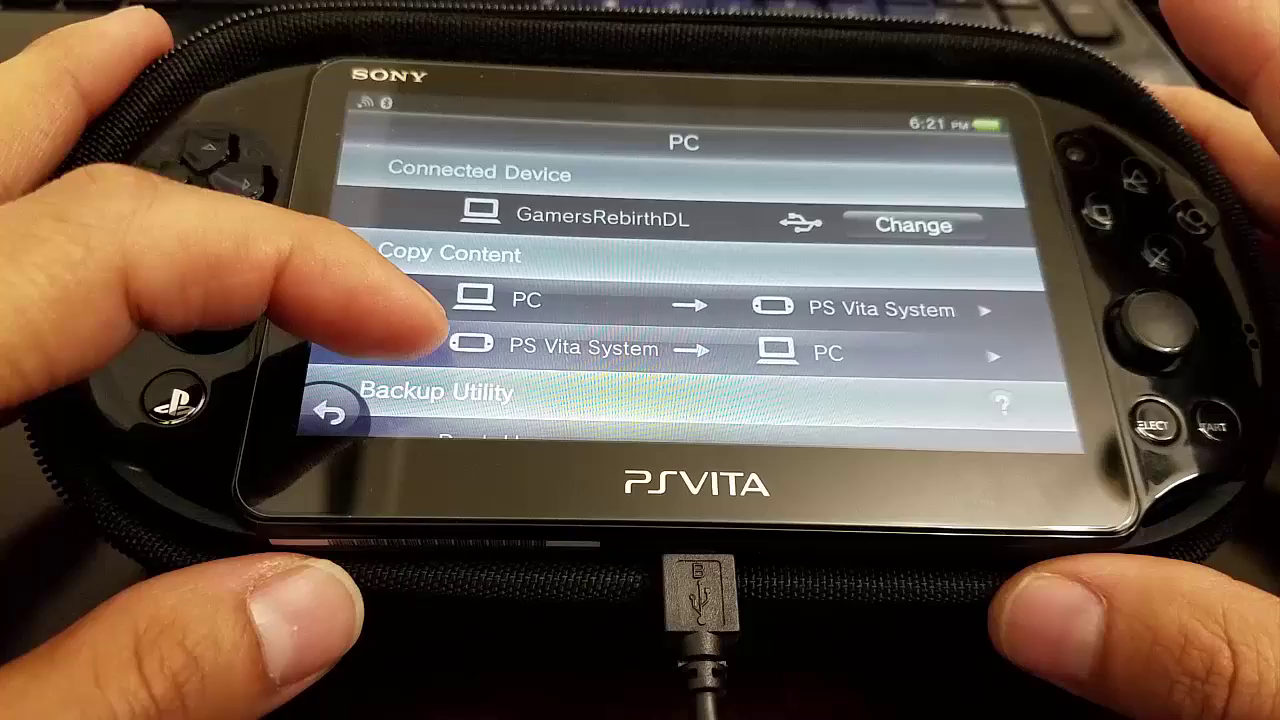
Step: On the Vita's Content Manager, choose PS Vita System → PC
click(445, 345)
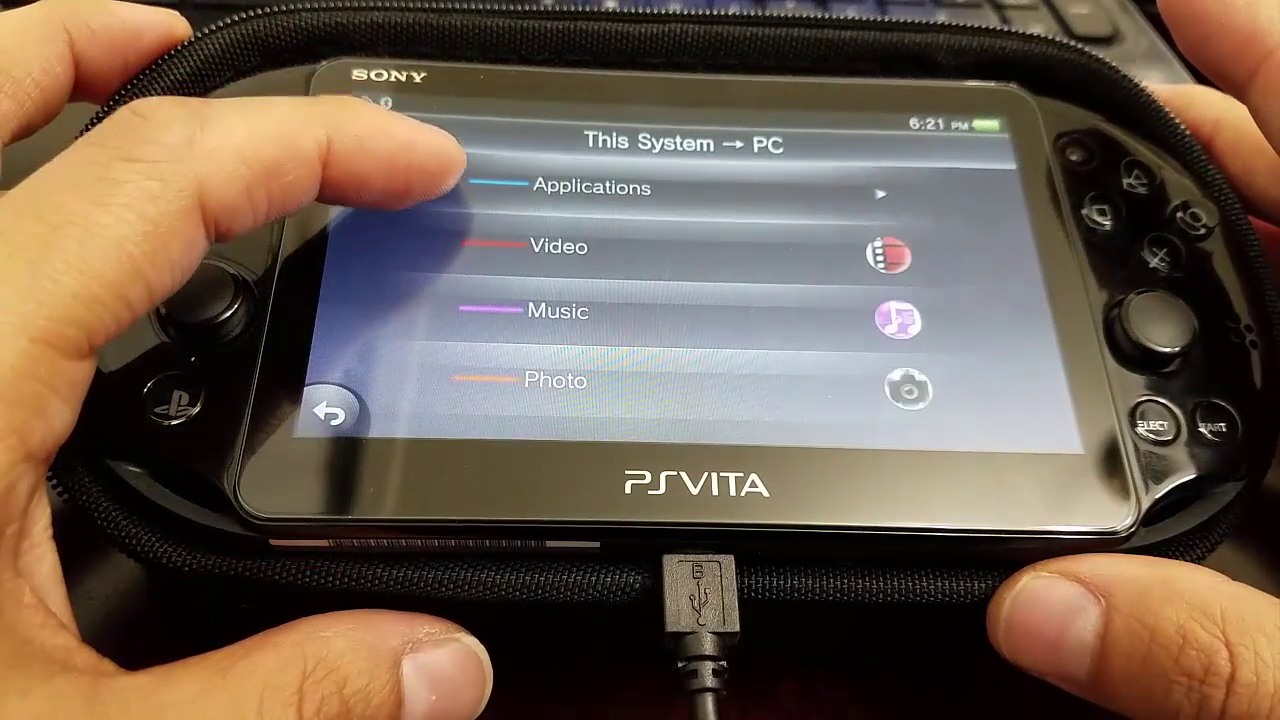
Step: Copy LocoRoco from Applications > PSP™/Other to the PC and confirm with OK
click(455, 170)
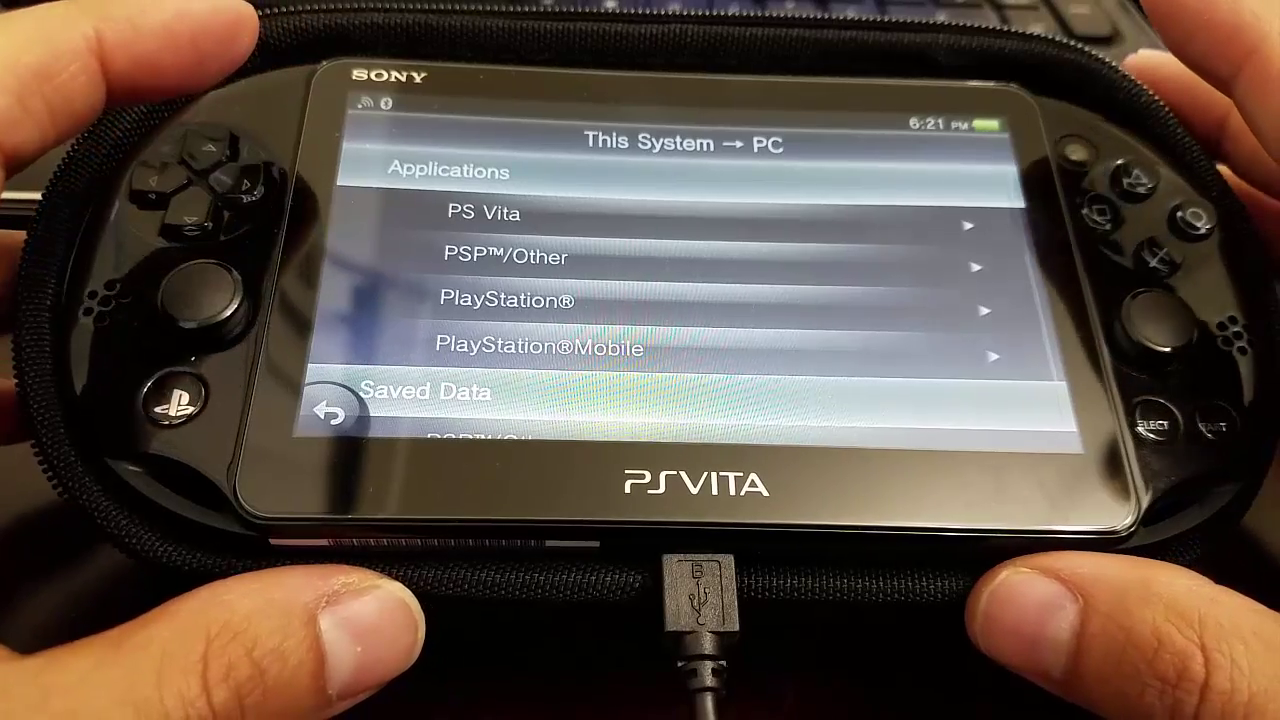
drag(405, 202, 405, 180)
click(430, 232)
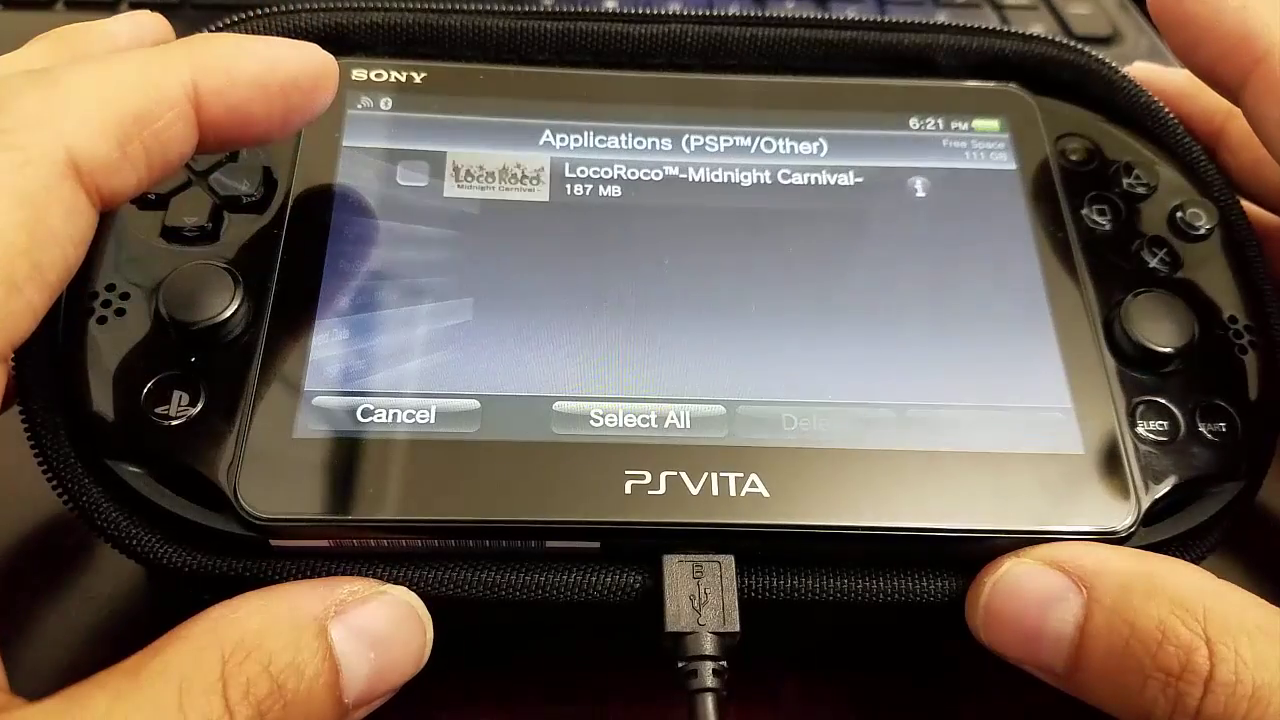
click(412, 173)
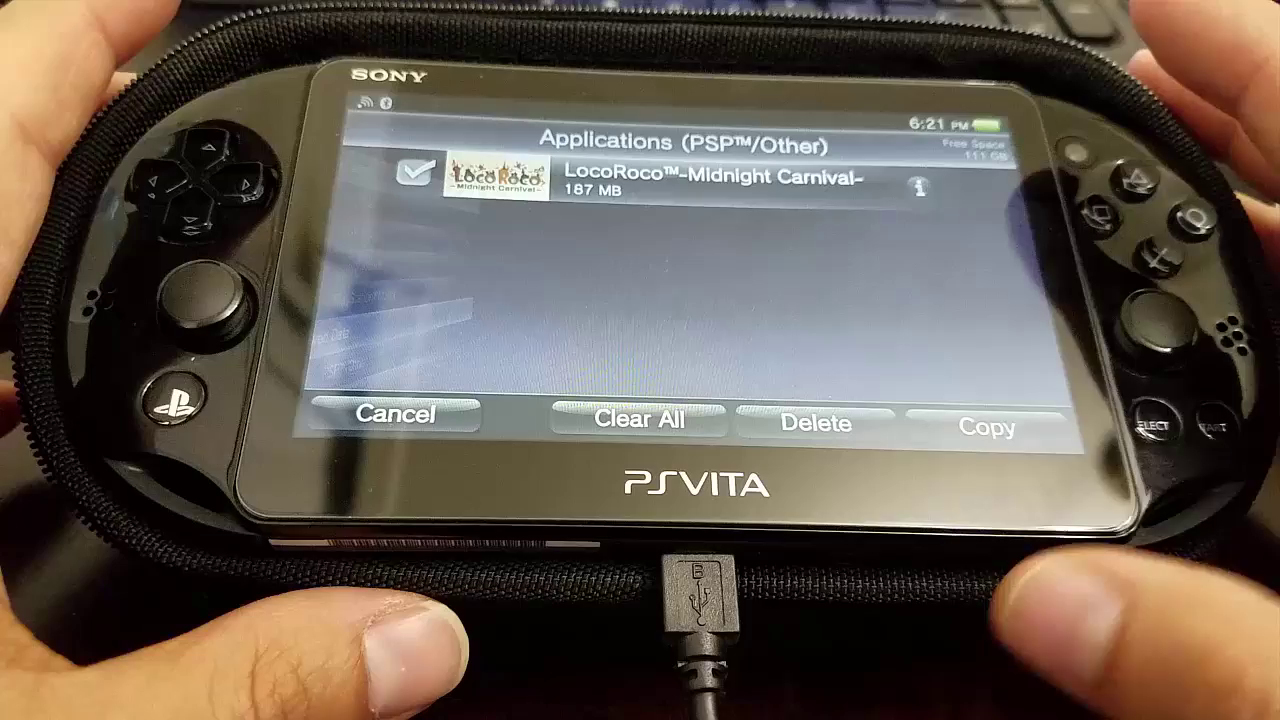
click(990, 427)
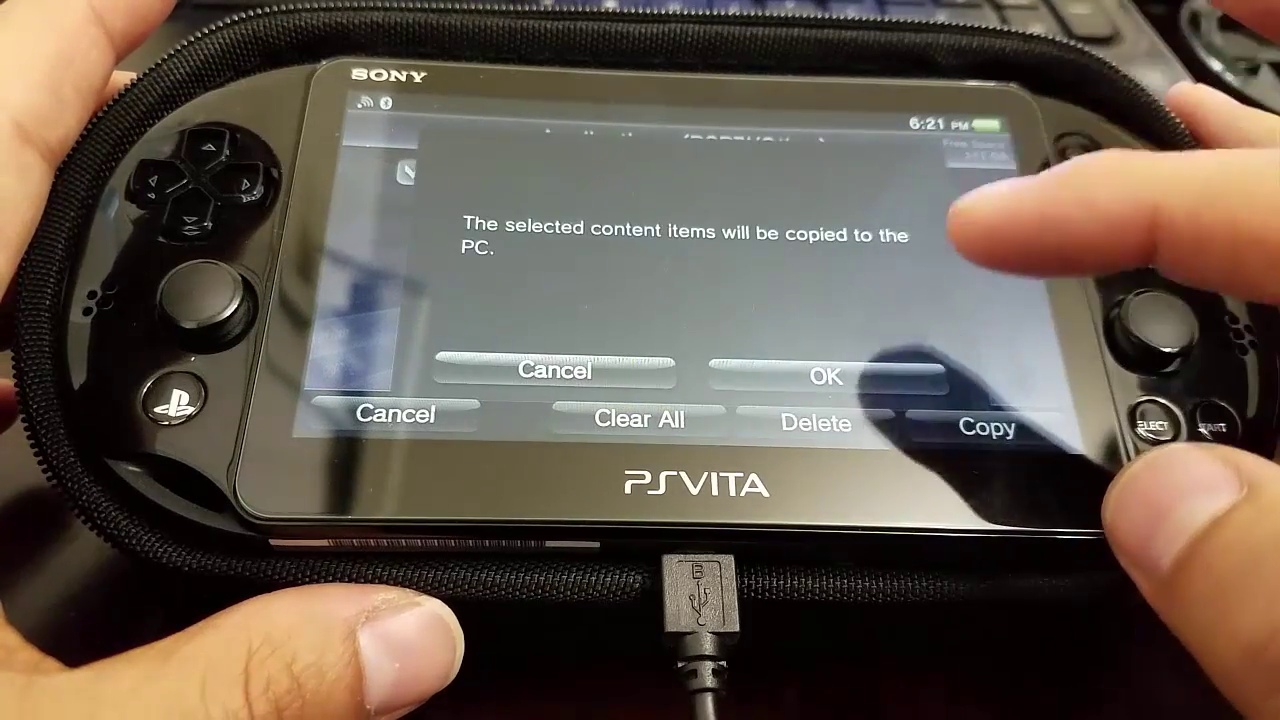
click(826, 375)
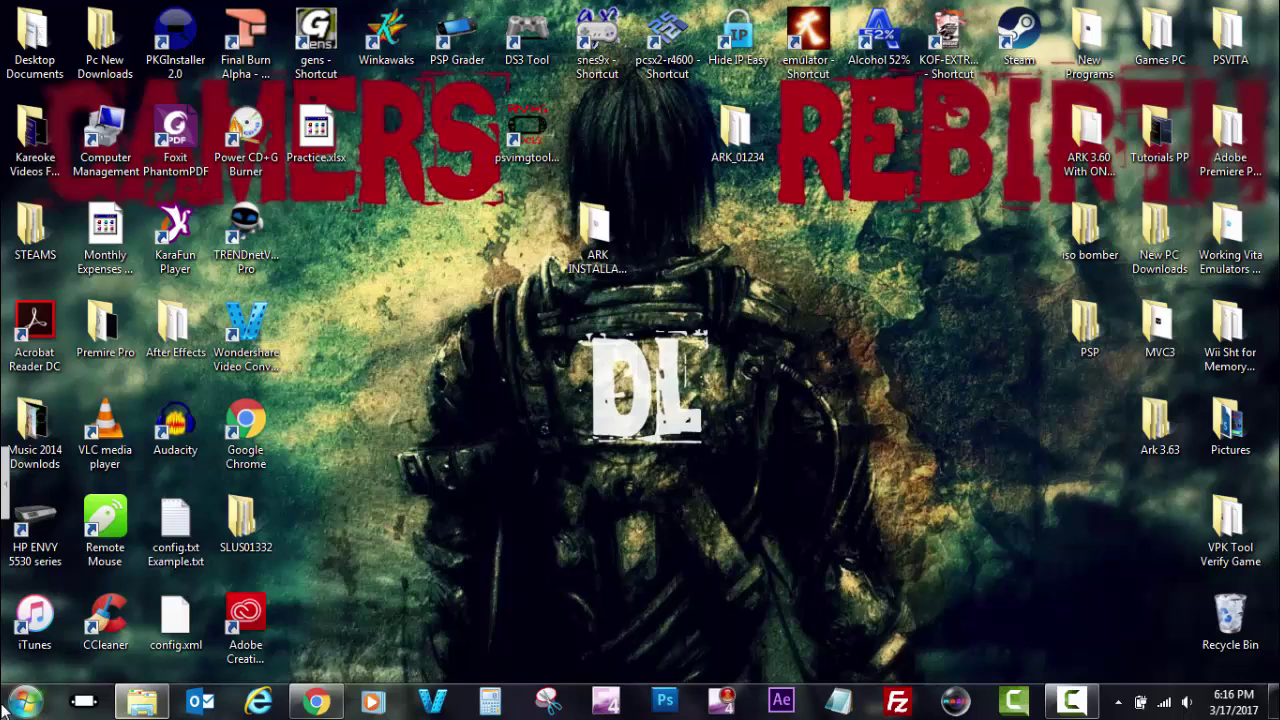
Step: Open Documents > PS Vita > PSAVEDATA, select the newest account folder, and dock the window right
click(25, 702)
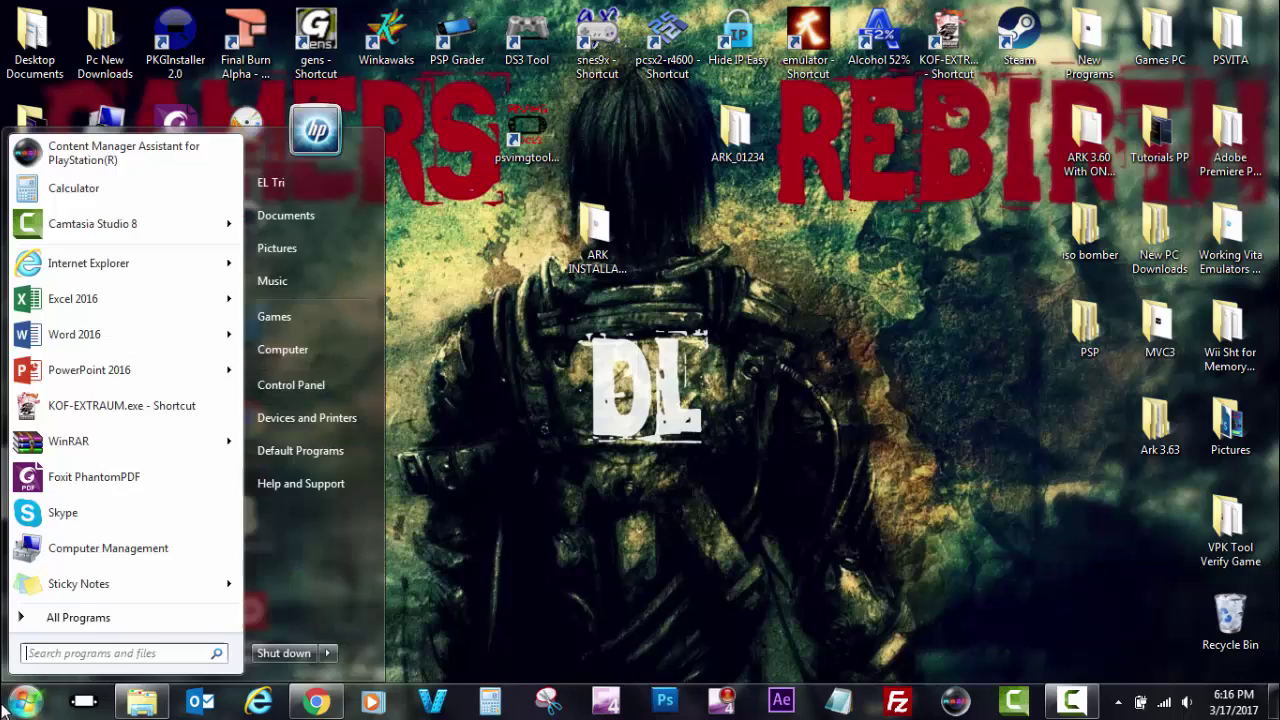
click(305, 215)
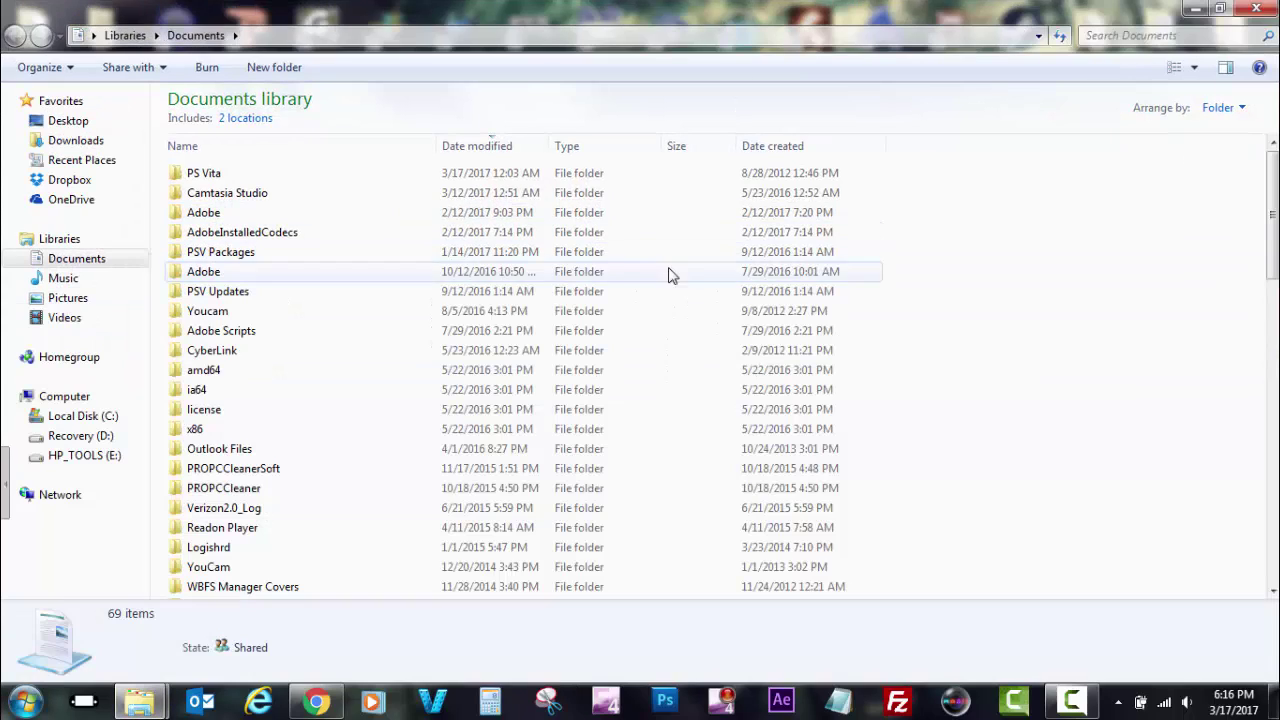
double_click(228, 178)
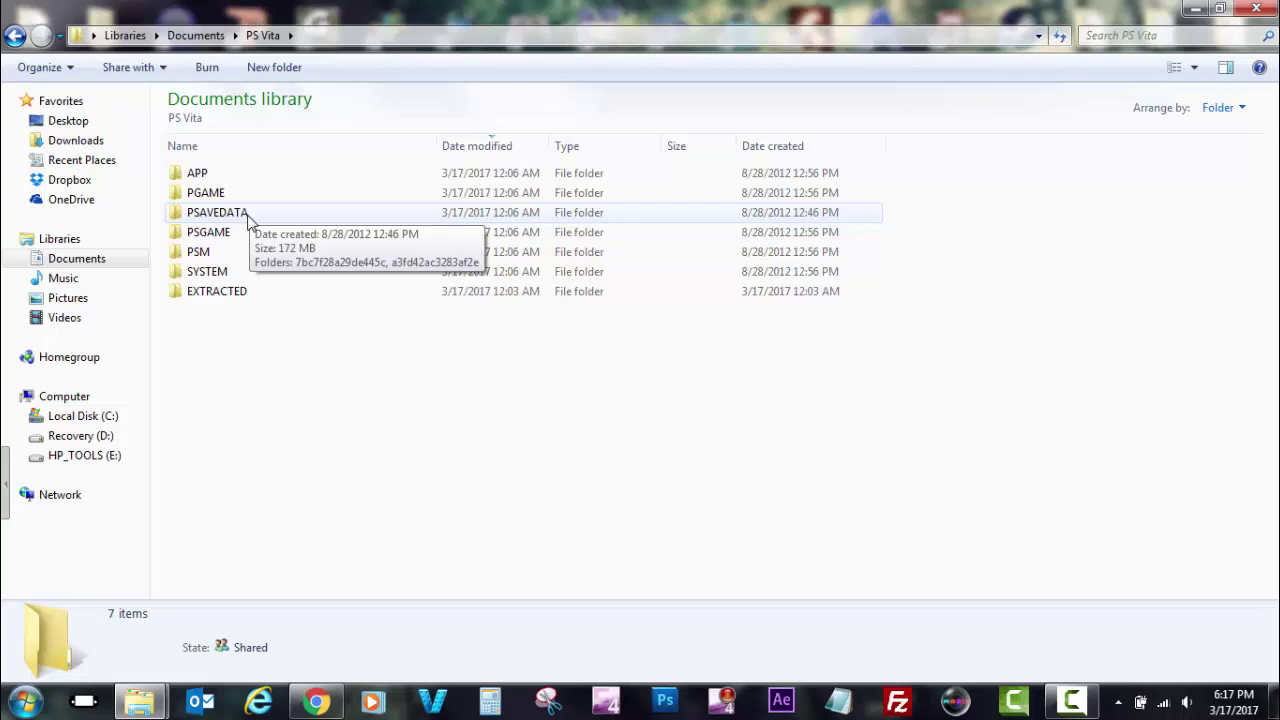
double_click(248, 215)
click(275, 199)
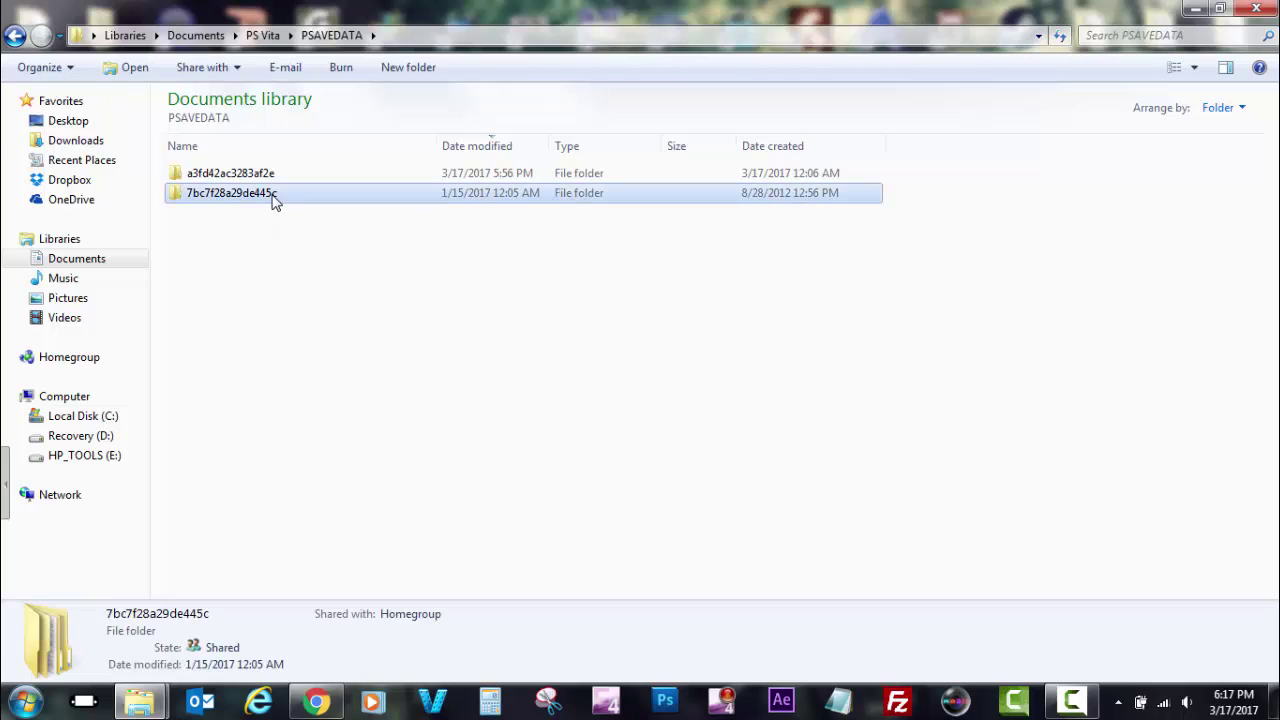
click(275, 177)
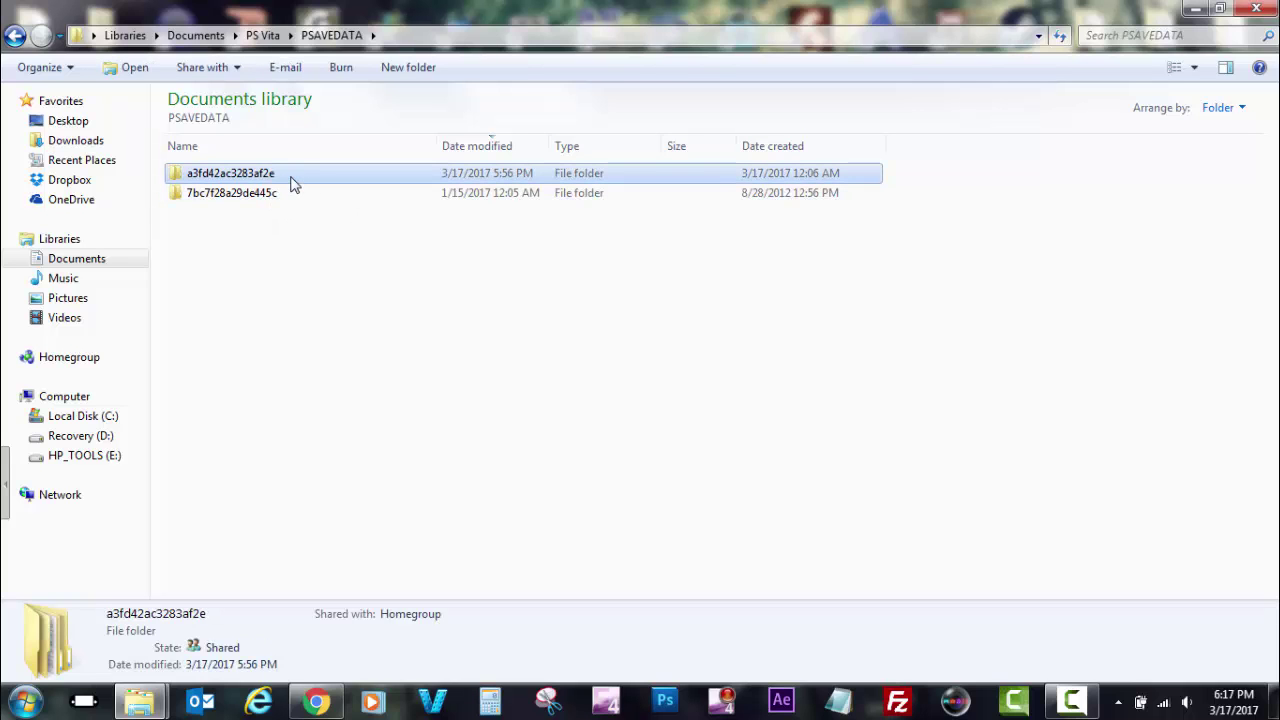
key(super+Right)
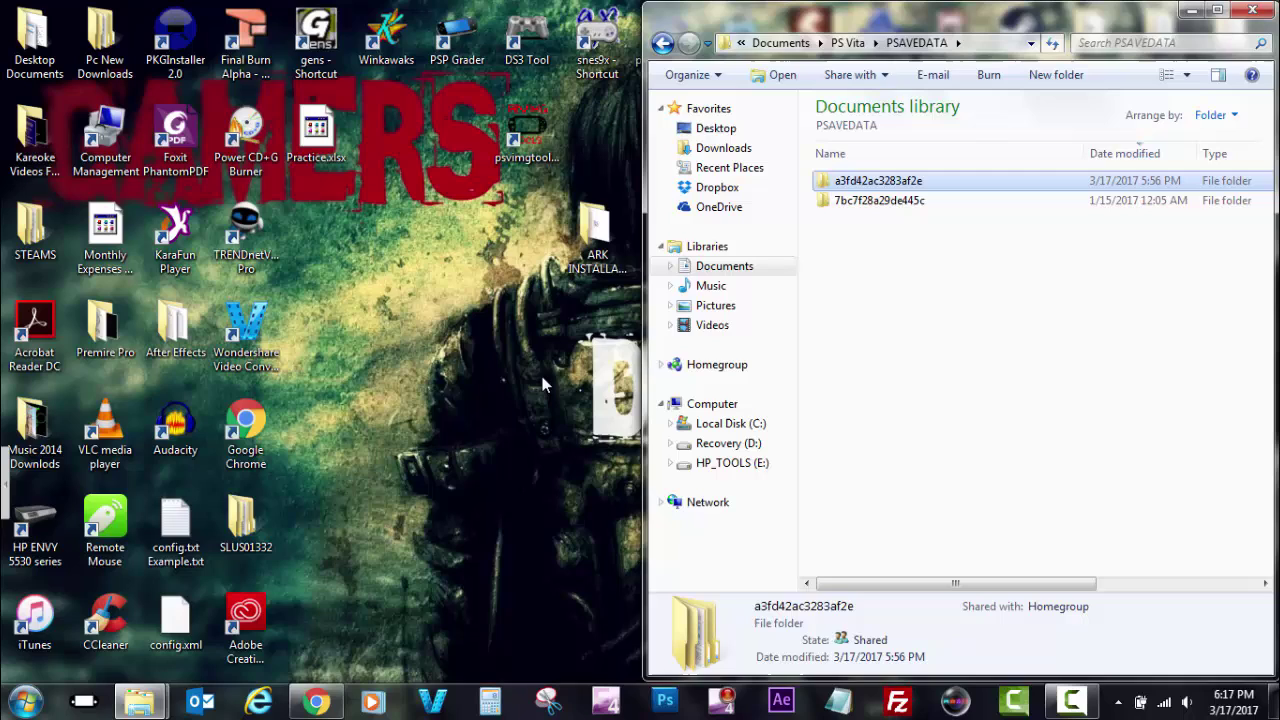
drag(528, 112, 458, 300)
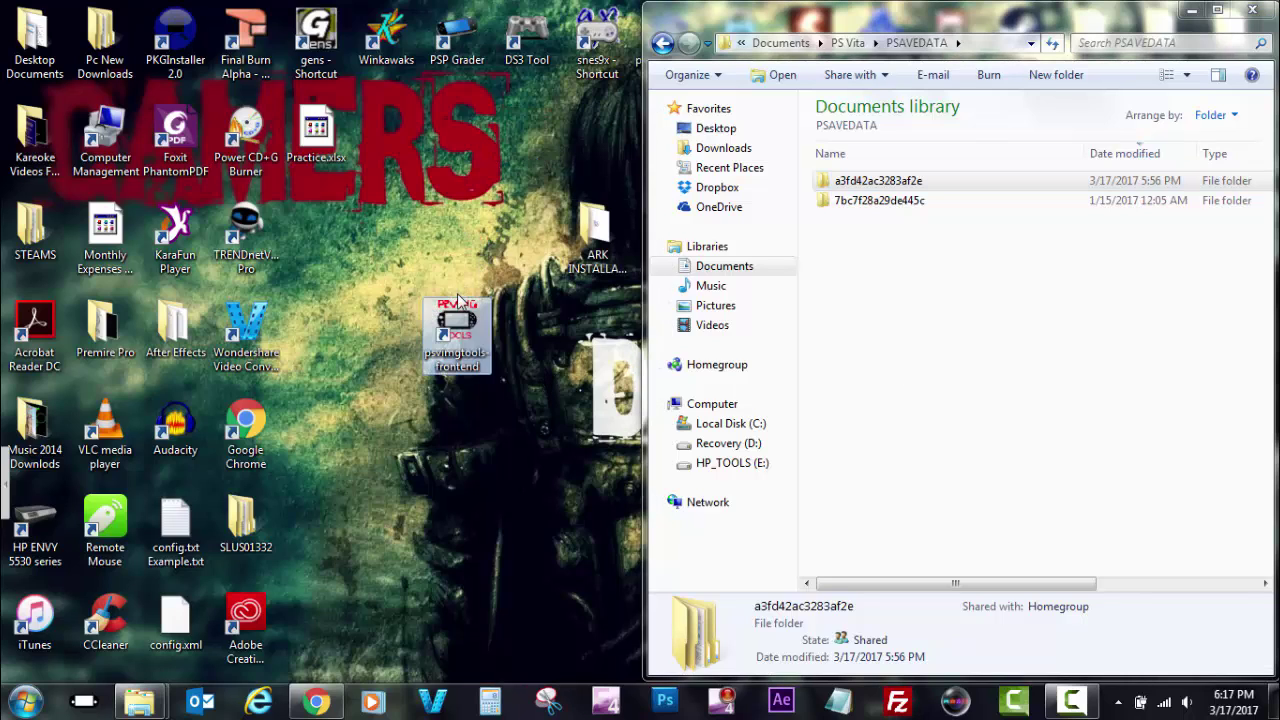
Step: Launch psvimgtools-frontend, open Account Manager, and enter the new account's name
double_click(476, 342)
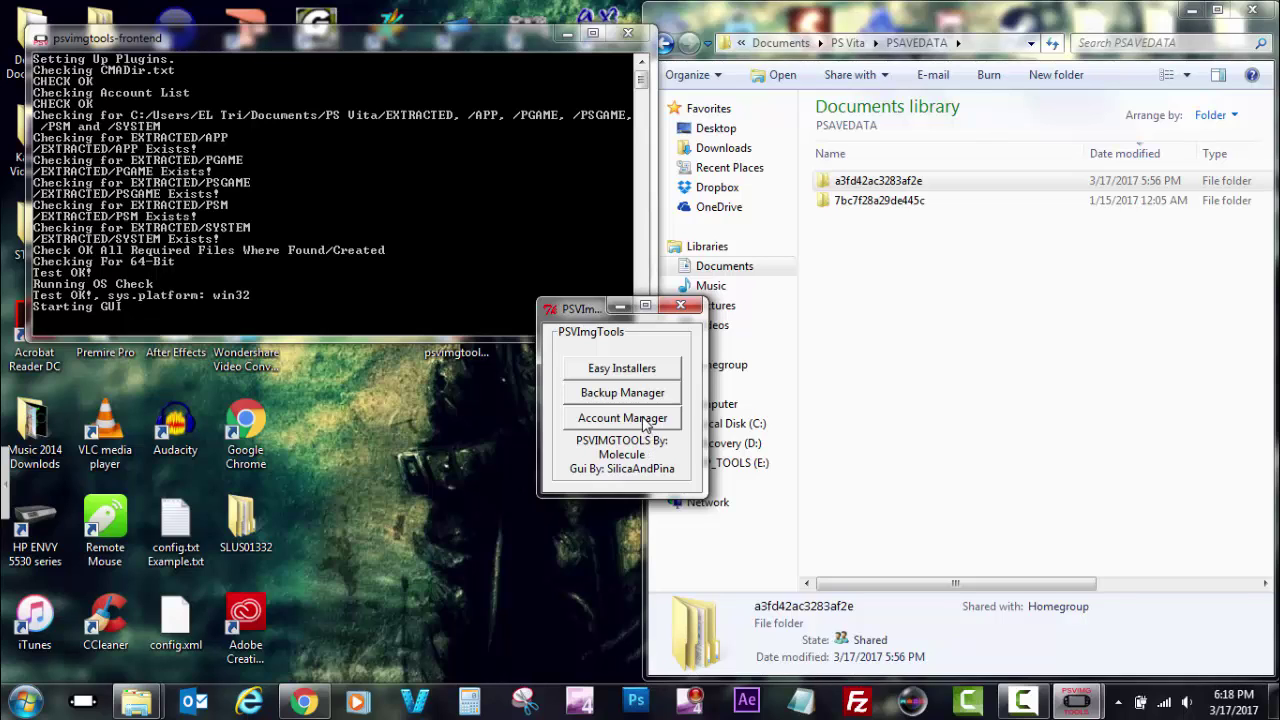
click(645, 425)
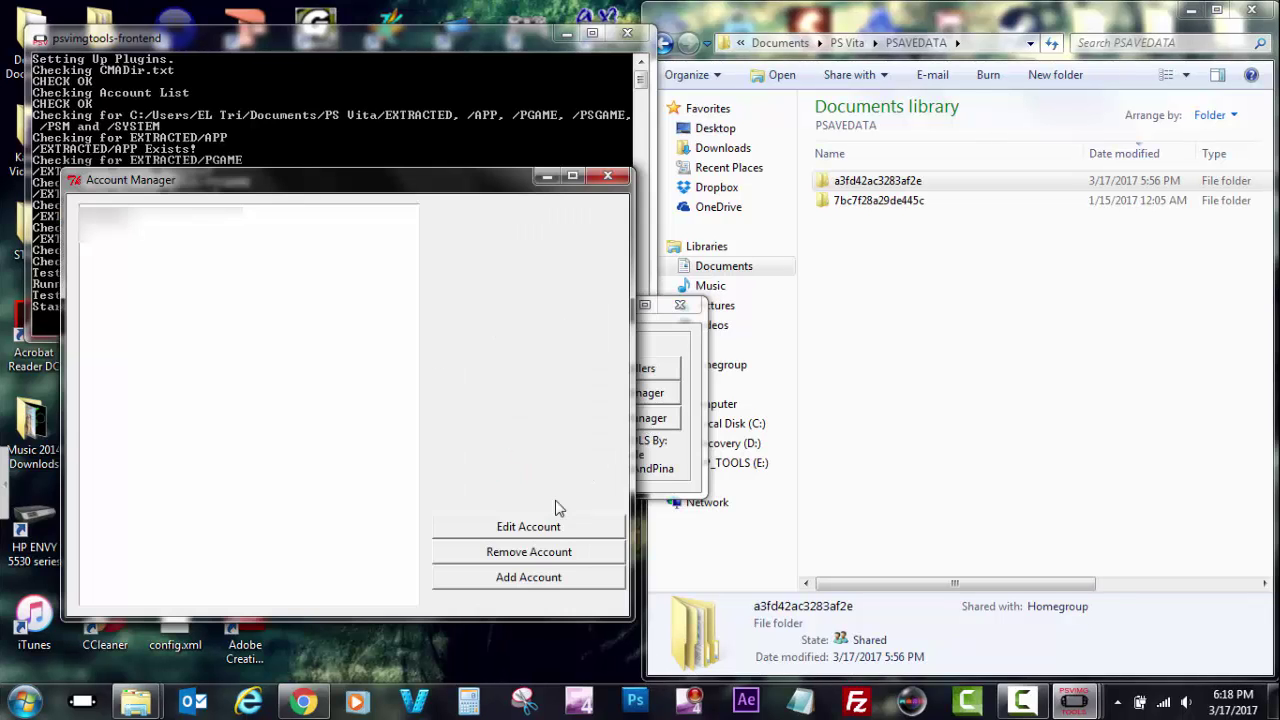
click(605, 586)
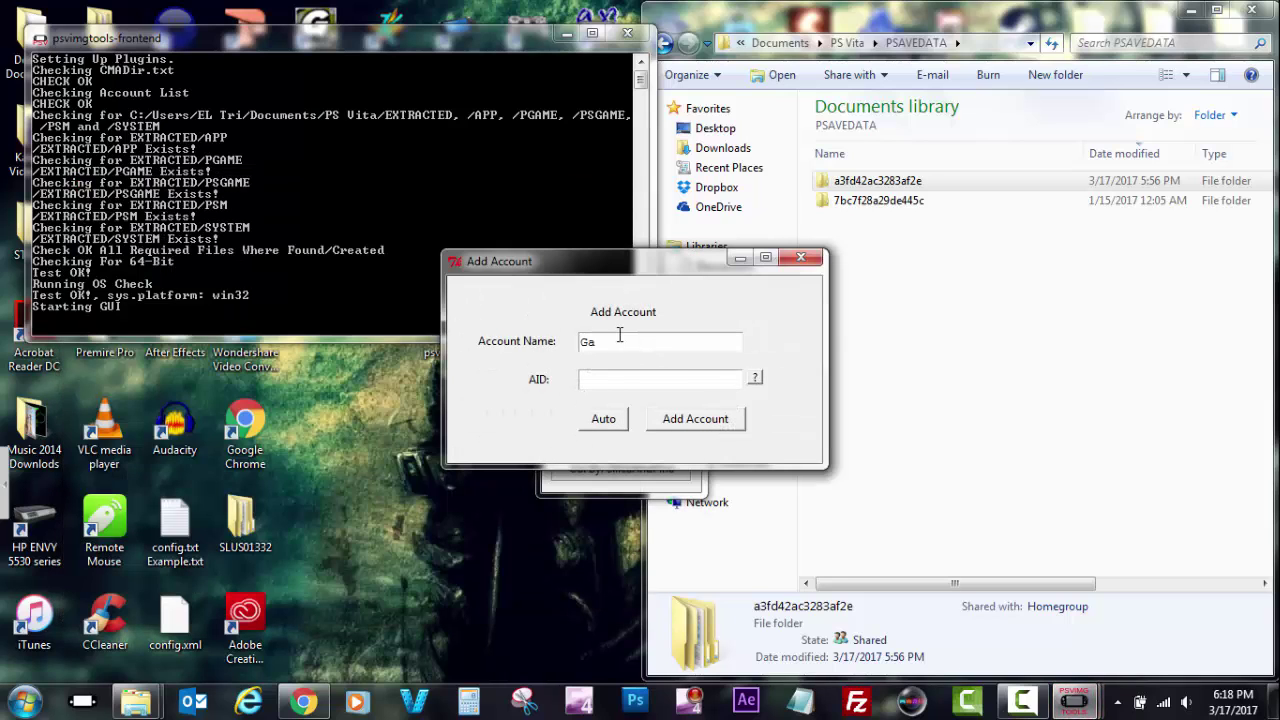
text(GamersRebirth)
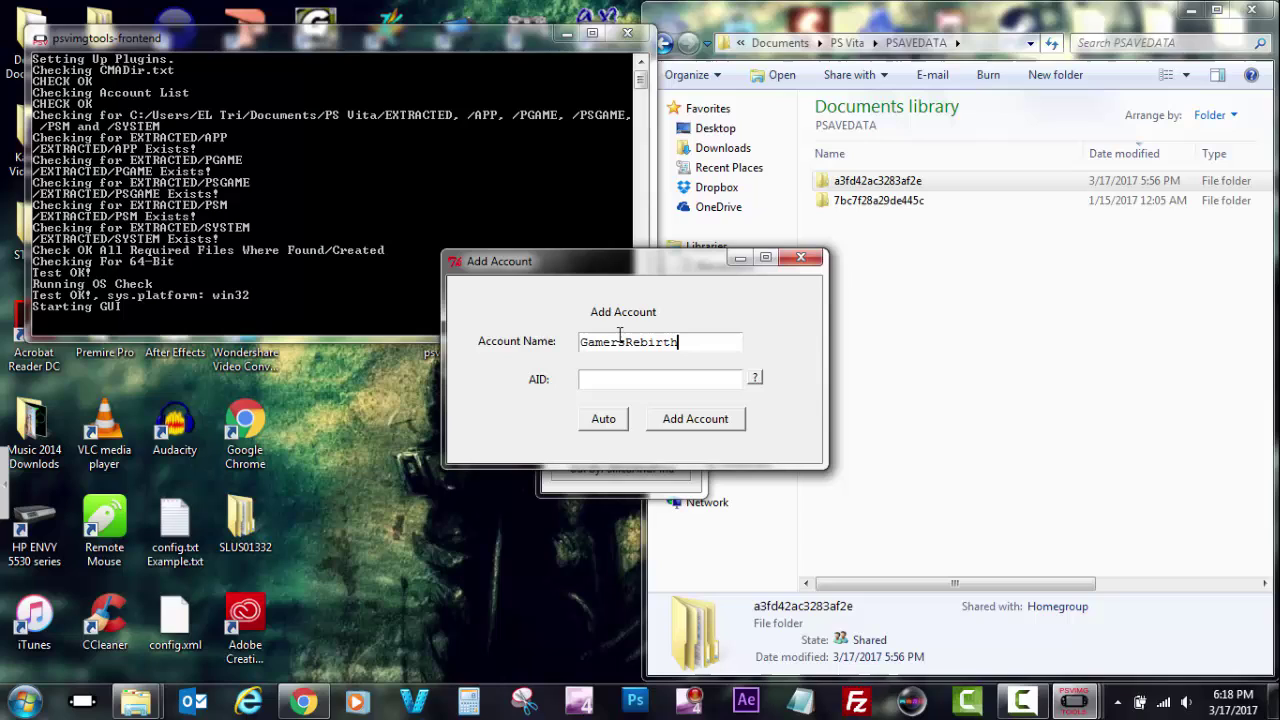
text(DL)
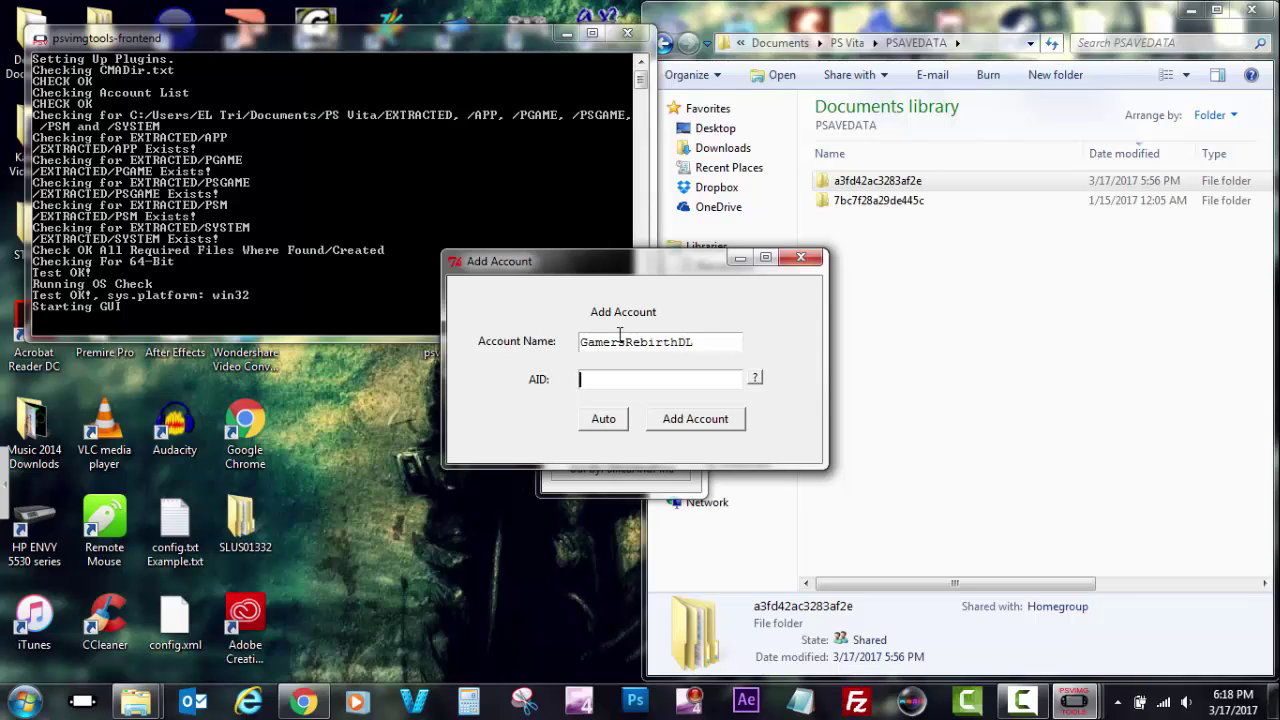
Step: Paste the newest PSAVEDATA folder name as the AID and add the account
right_click(866, 180)
click(940, 612)
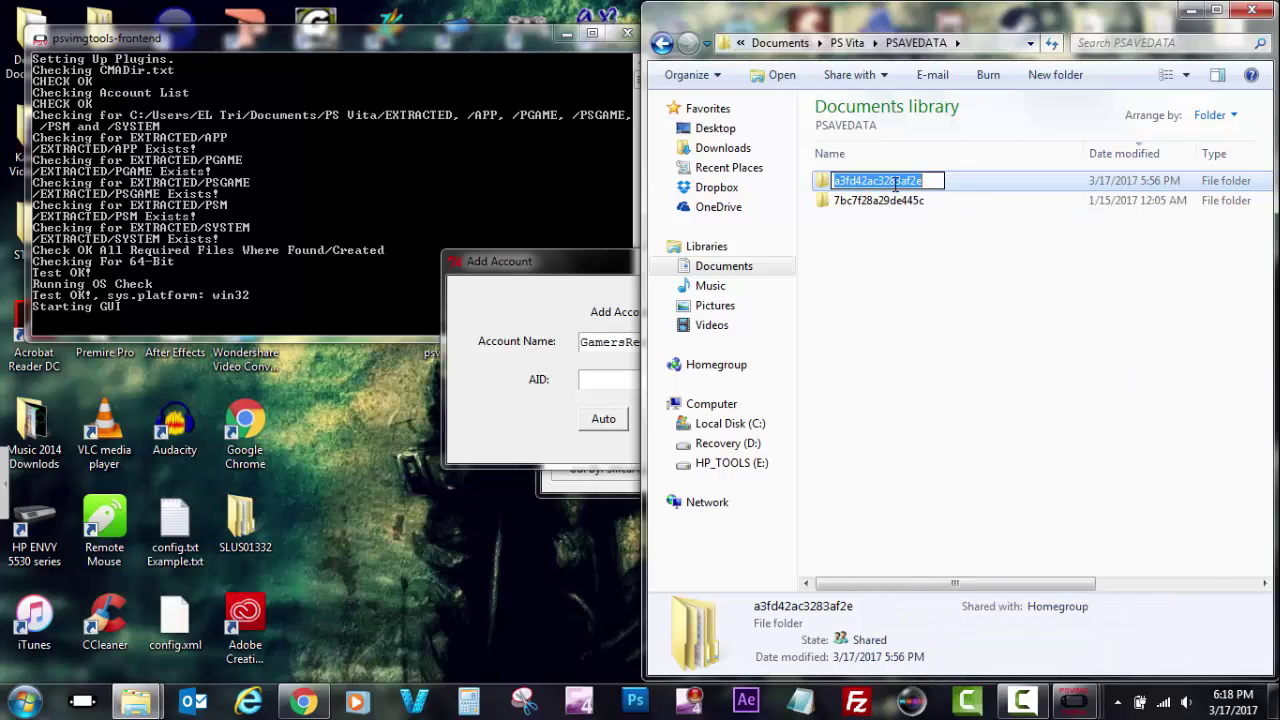
right_click(897, 182)
click(945, 247)
click(618, 372)
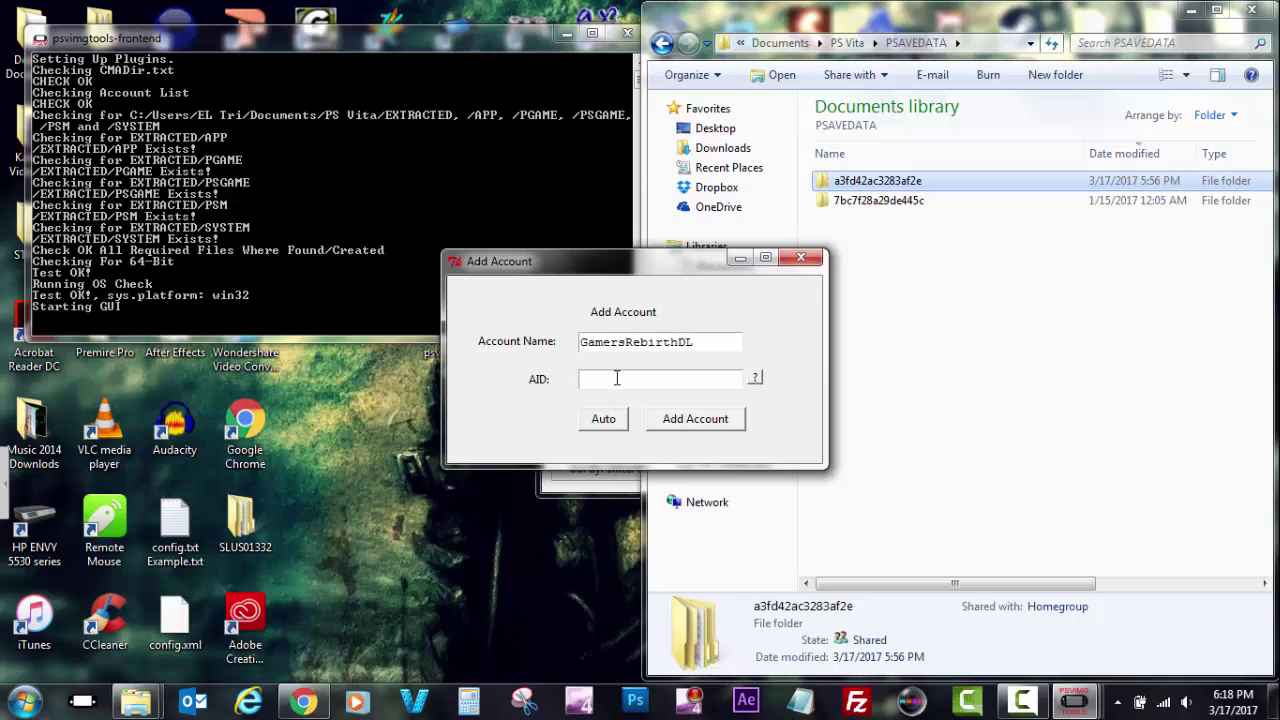
key(ctrl+v)
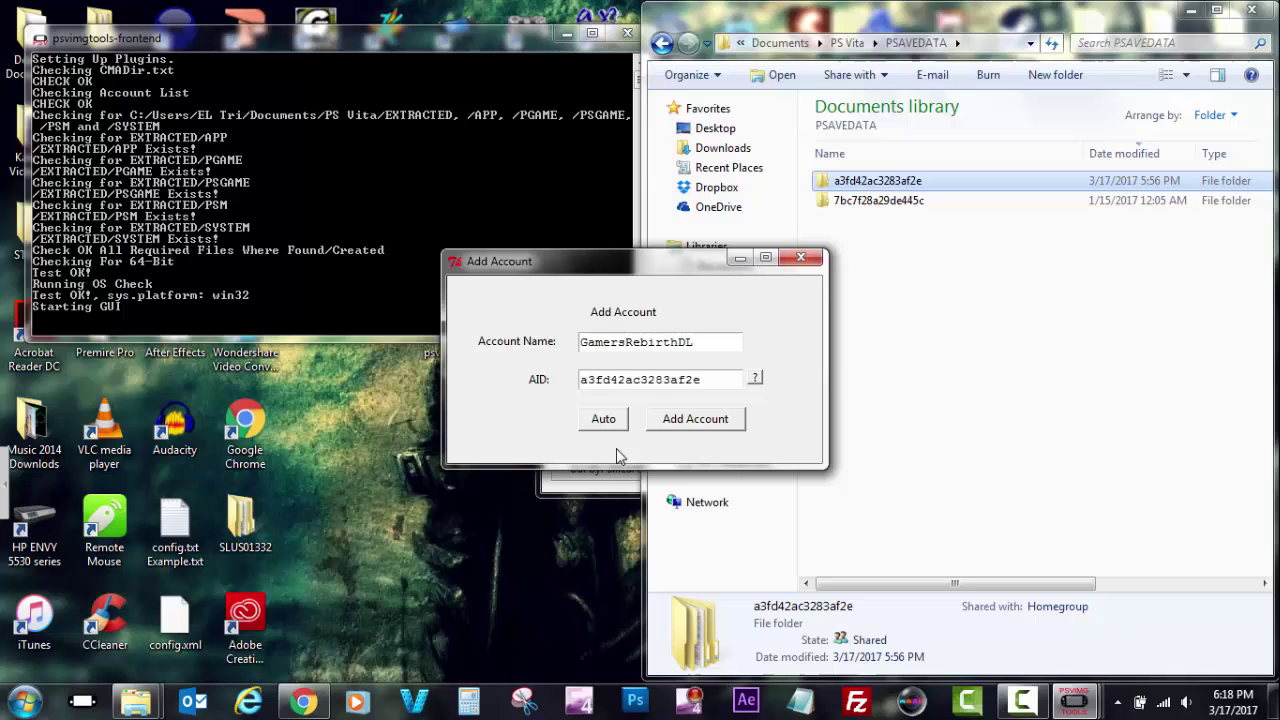
click(716, 425)
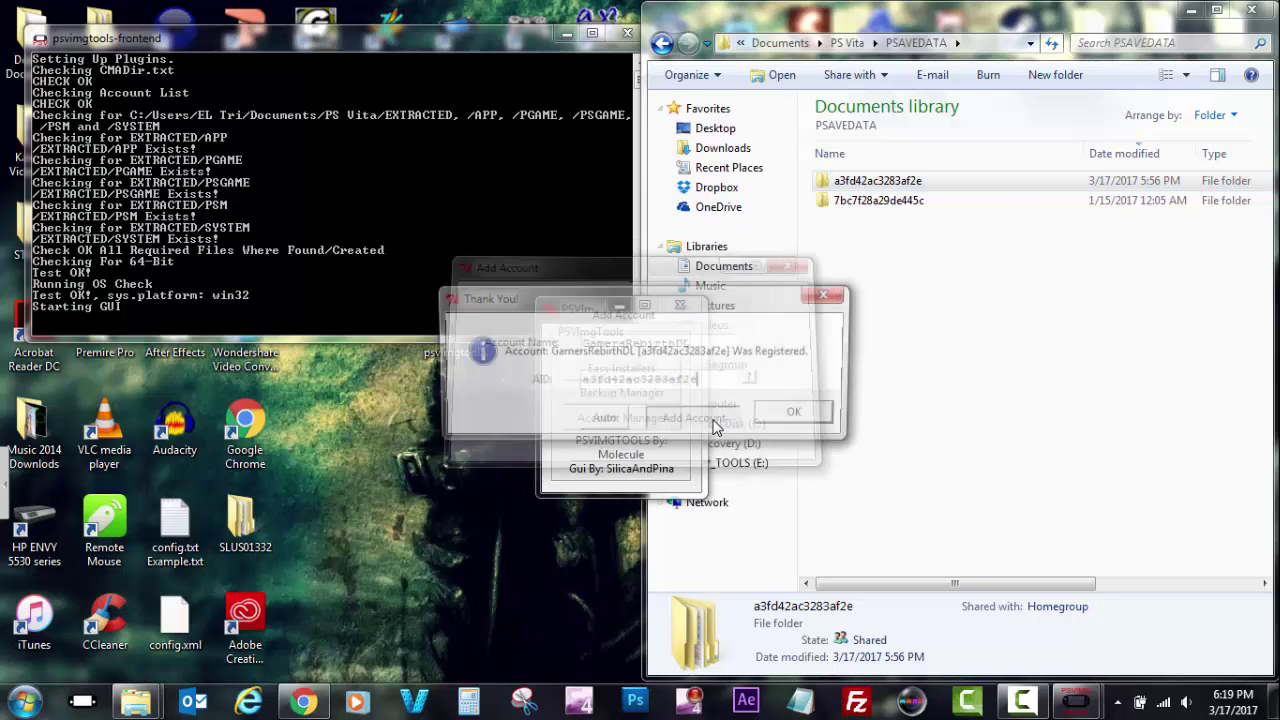
click(797, 415)
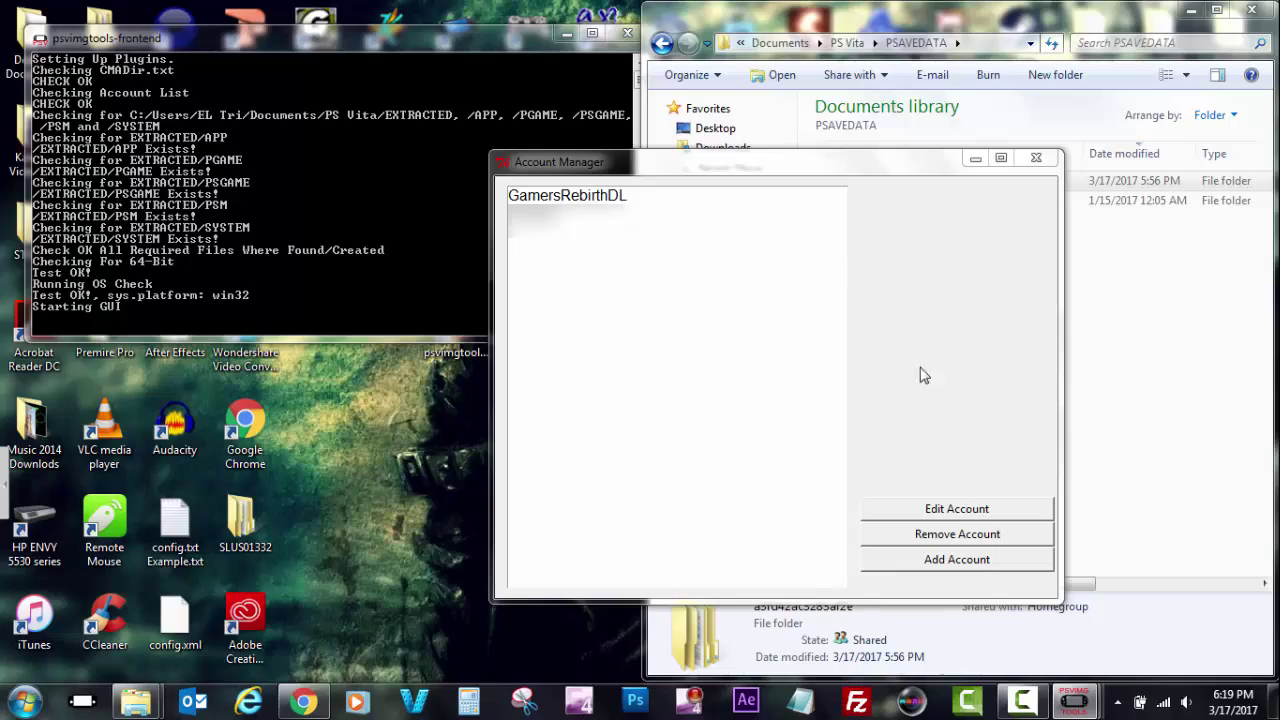
Step: Close Account Manager and start the ARK installer from Easy Installers
click(977, 162)
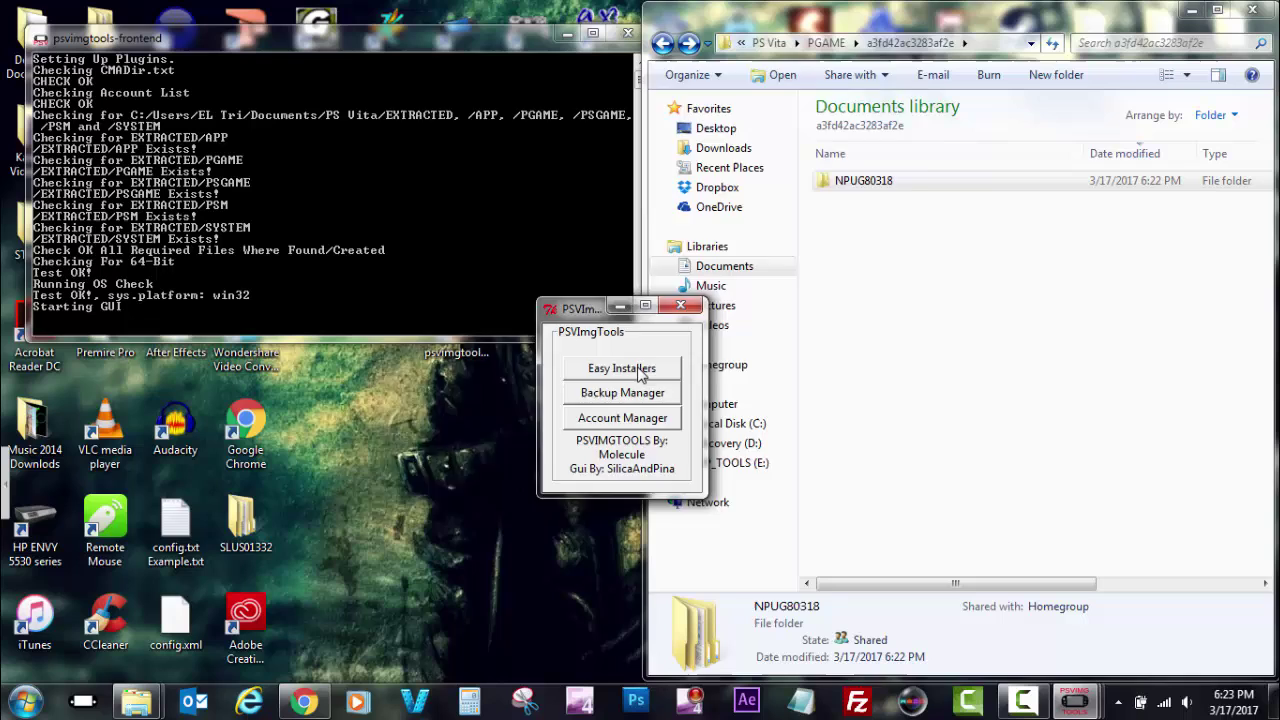
click(621, 368)
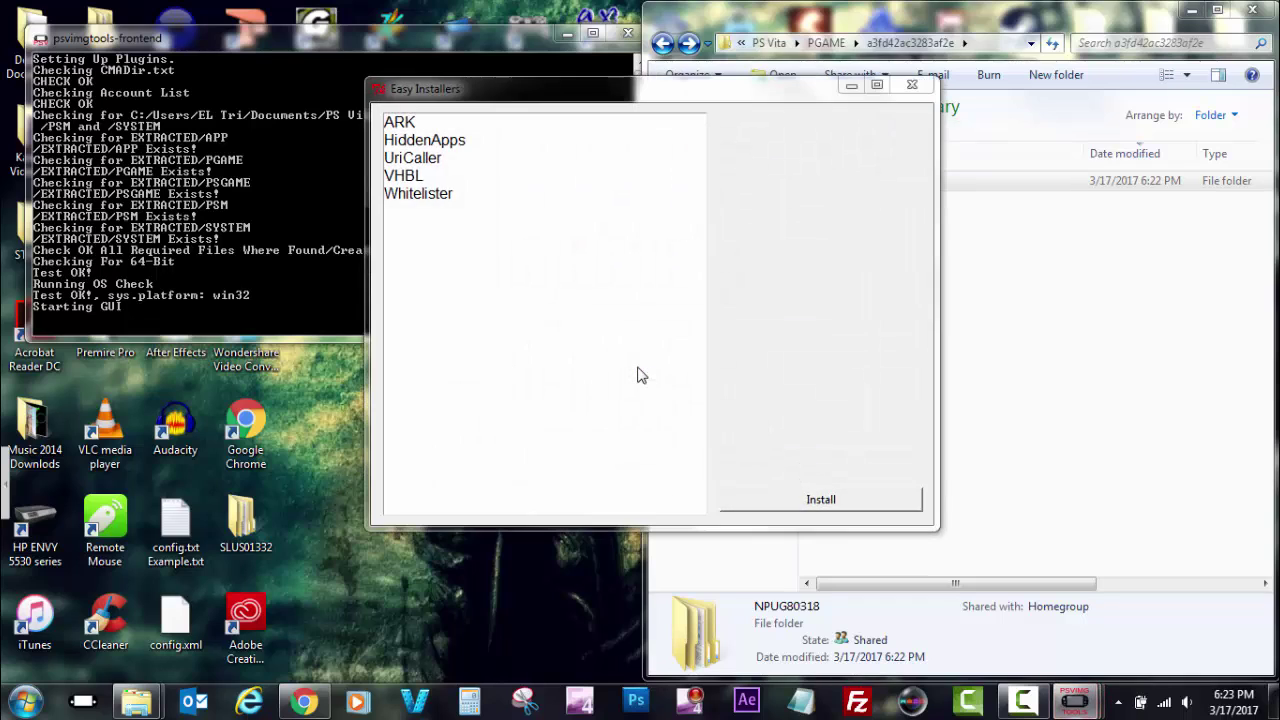
click(400, 124)
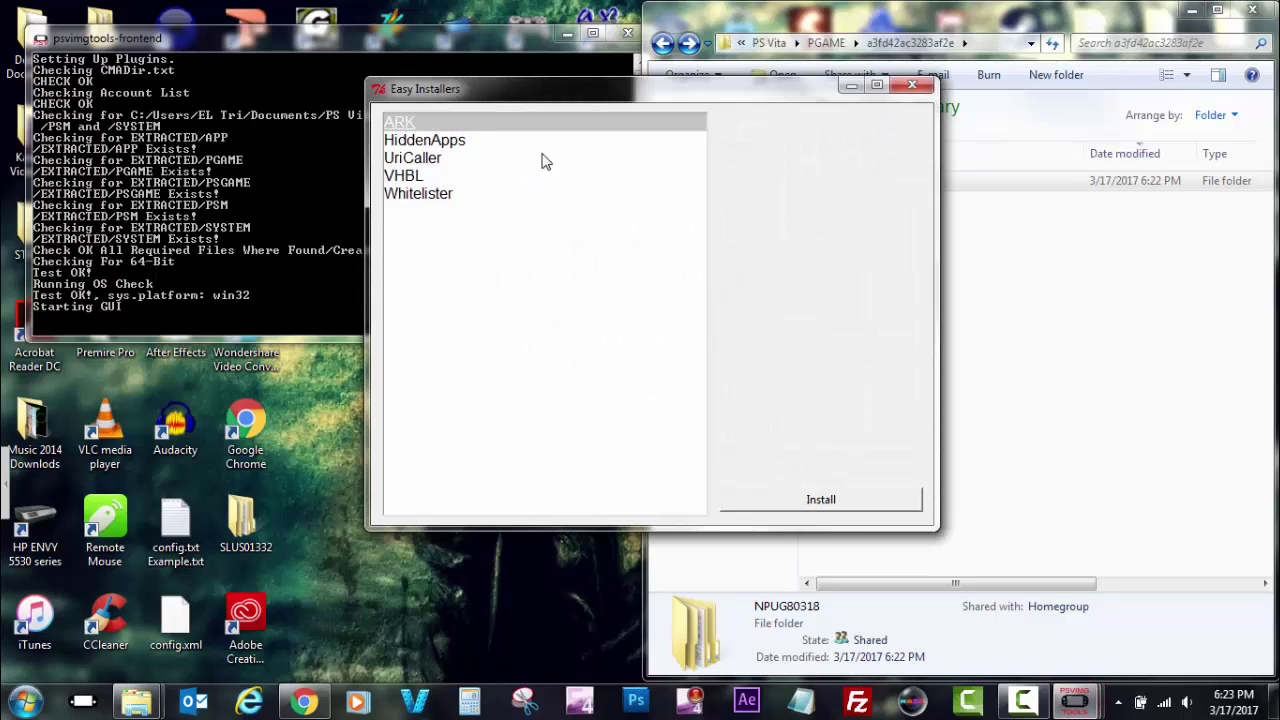
click(800, 507)
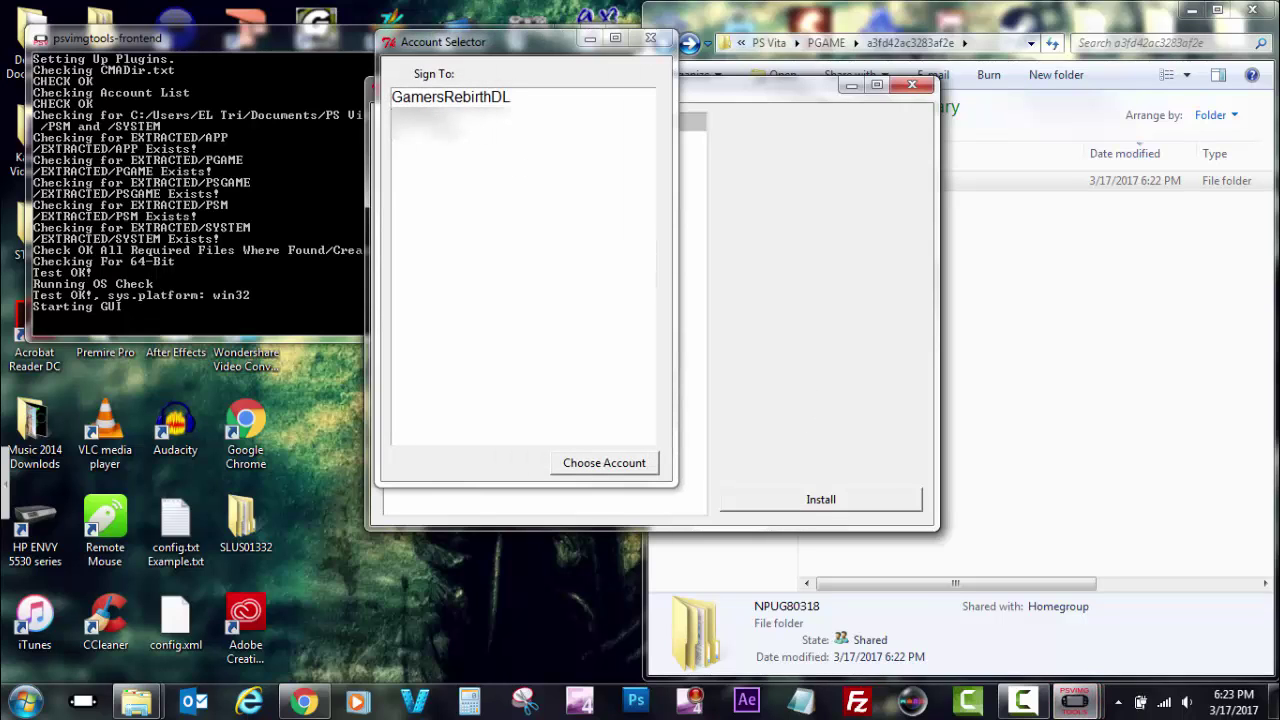
Step: Choose the registered account and select the LocoRoco (NPUG80318) backup for patching
click(475, 98)
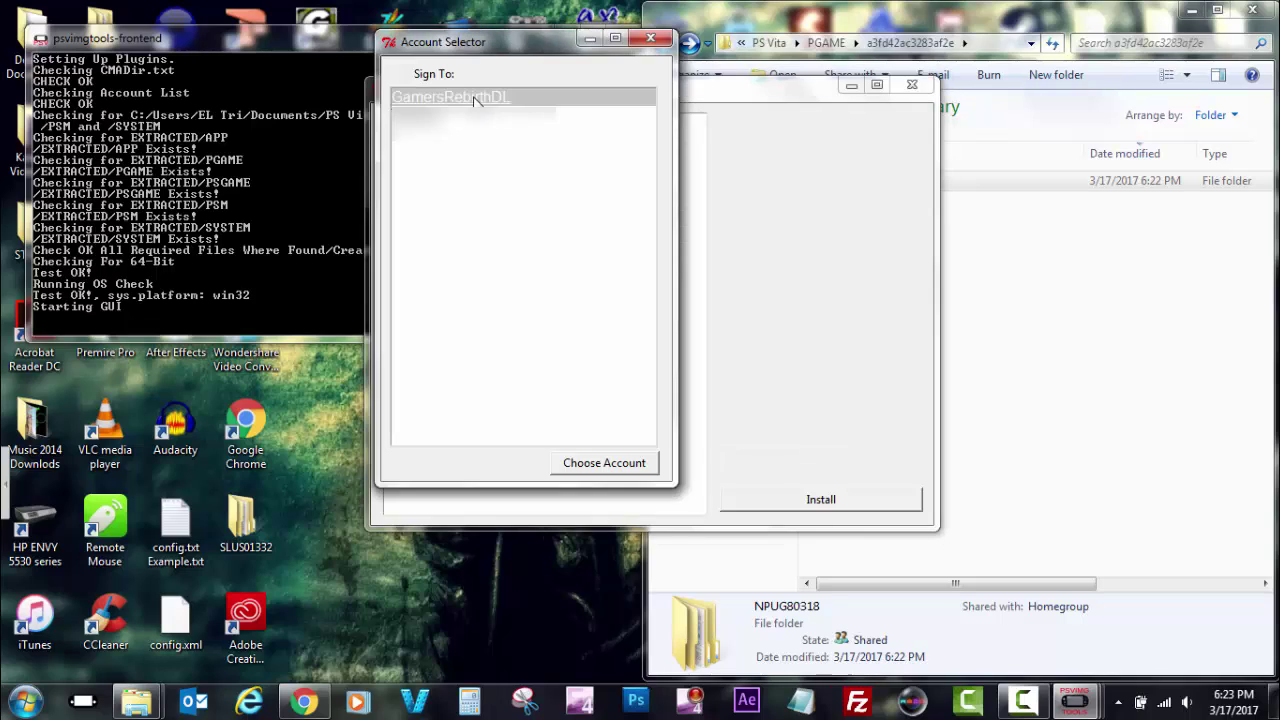
click(619, 470)
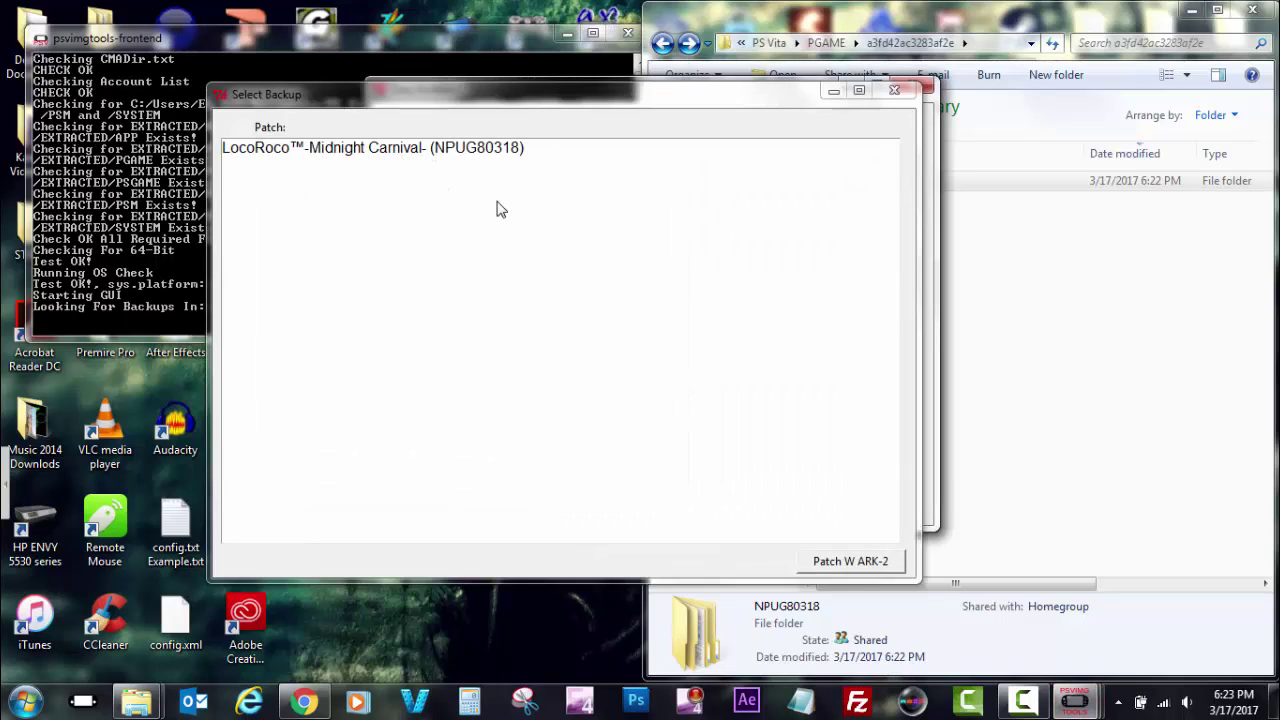
click(459, 157)
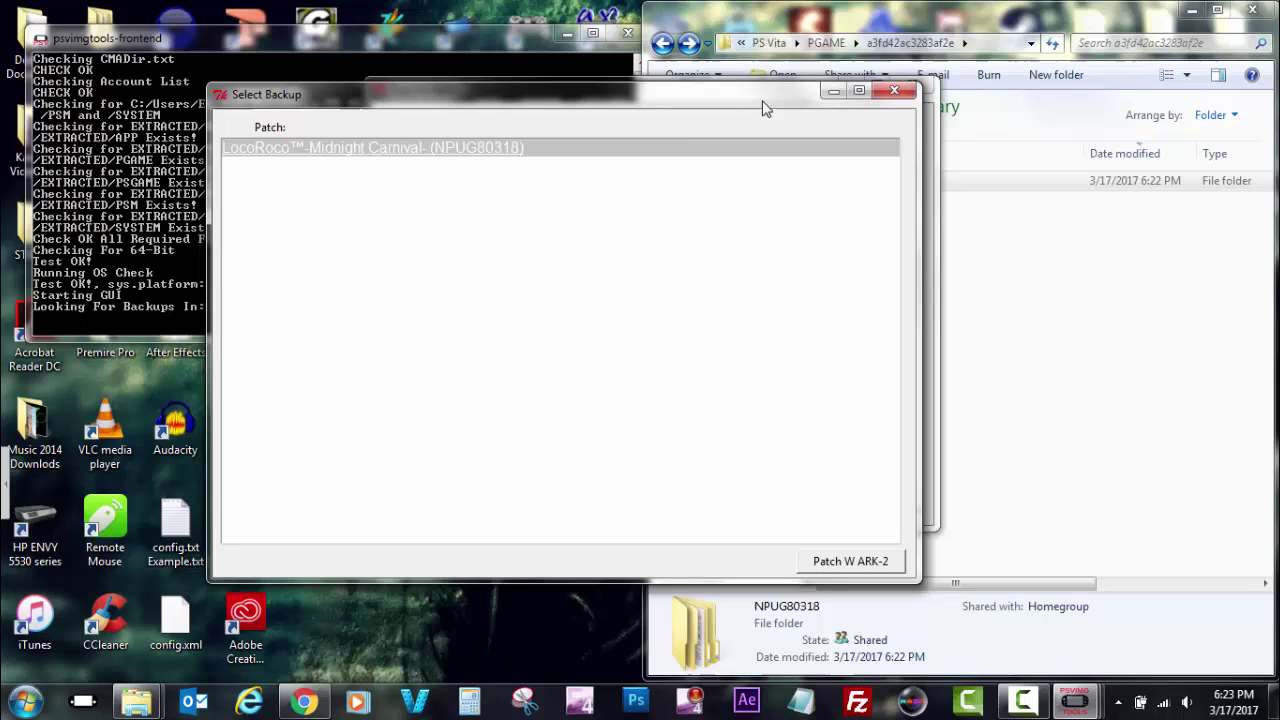
click(1064, 250)
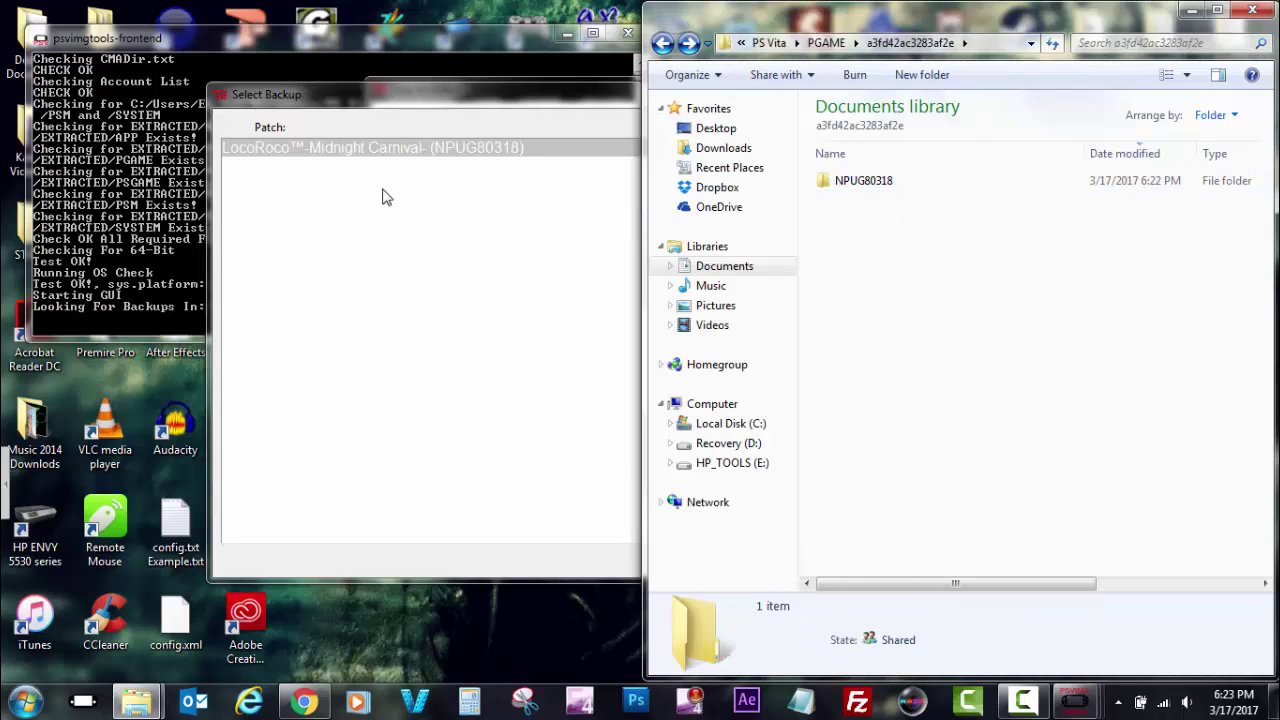
click(421, 98)
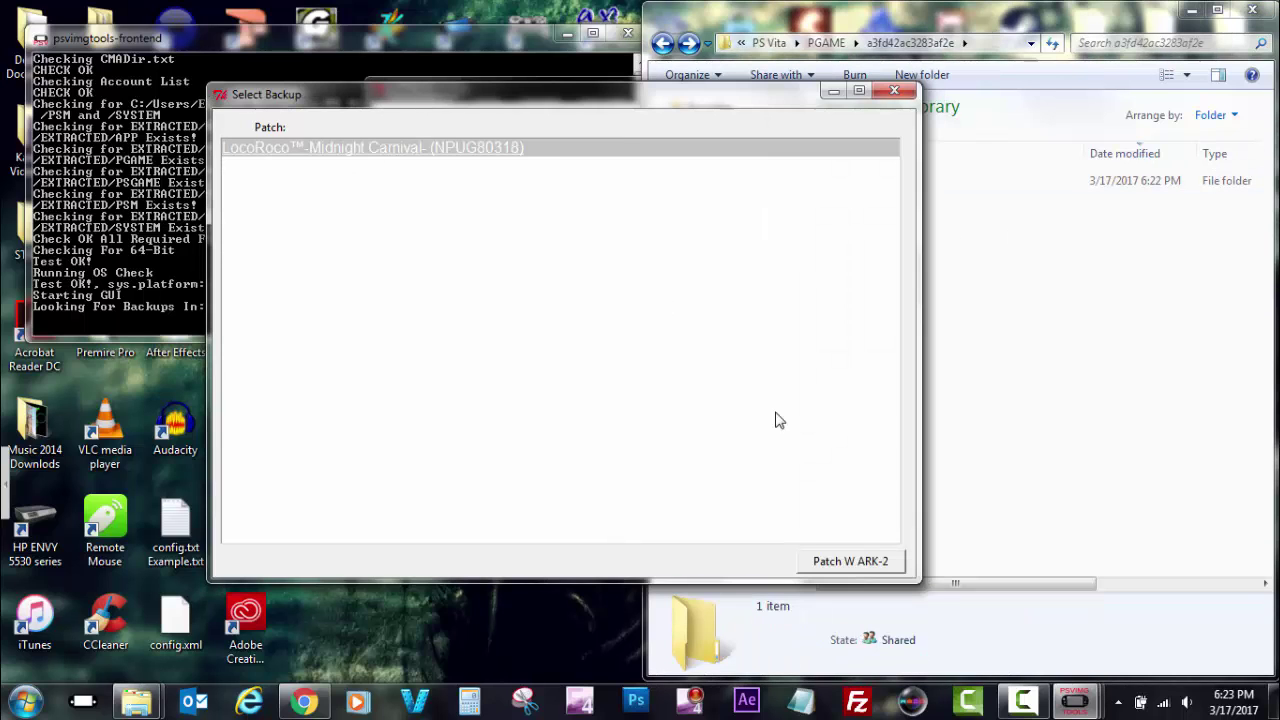
Step: Start the ARK-2 patch of the LocoRoco backup and enlarge its log window
click(833, 563)
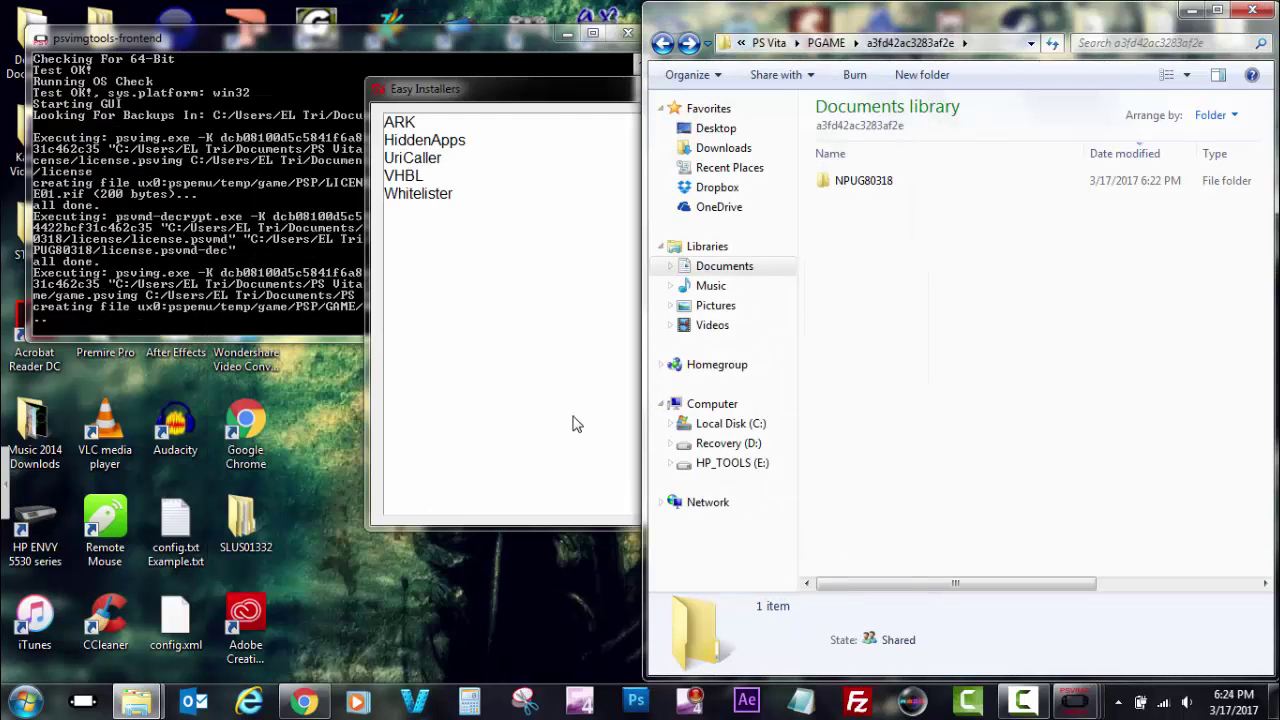
click(485, 38)
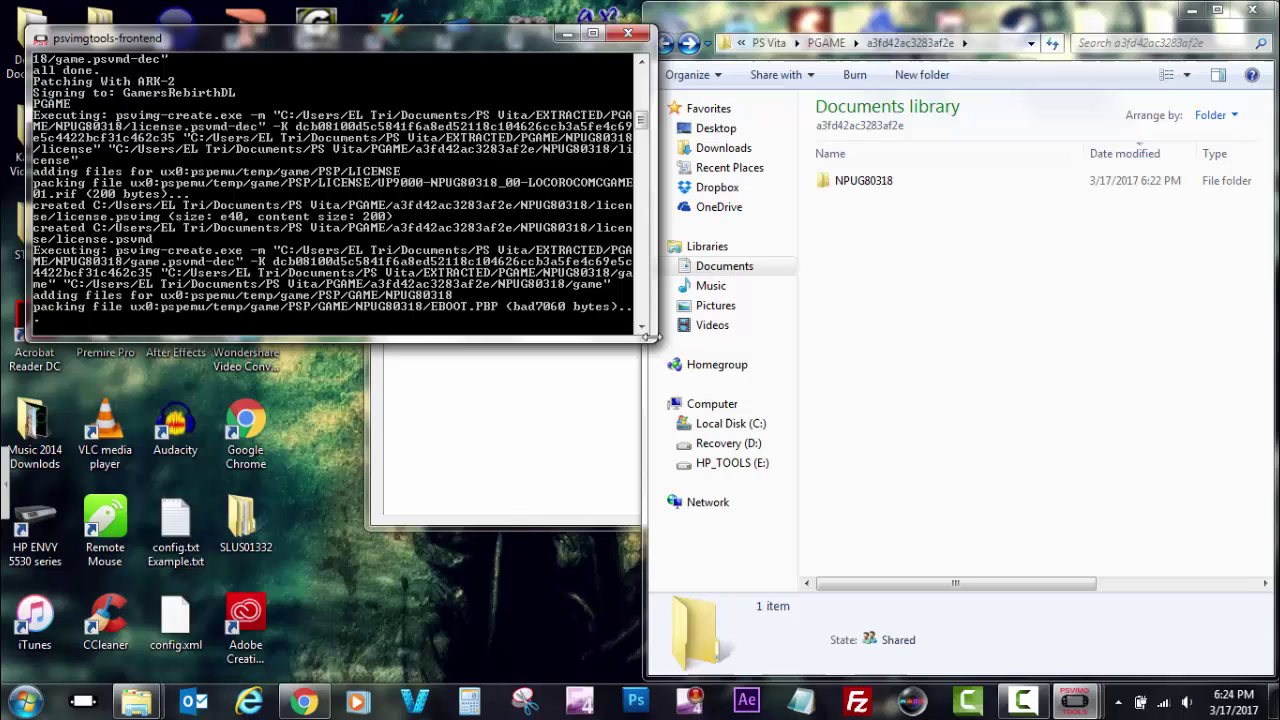
drag(430, 342, 385, 440)
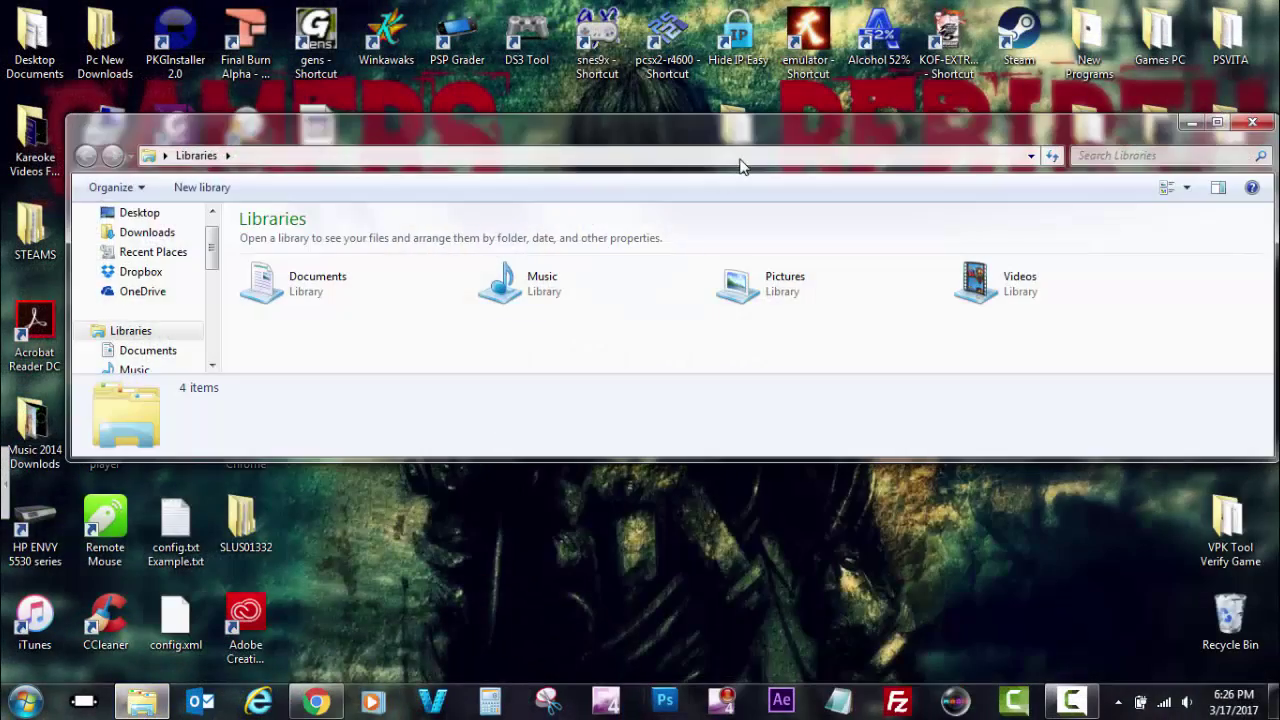
Step: Snap Explorer left, confirm NPUG80318 under Documents > PS Vita > PGAME, then go back
drag(875, 124, 2, 400)
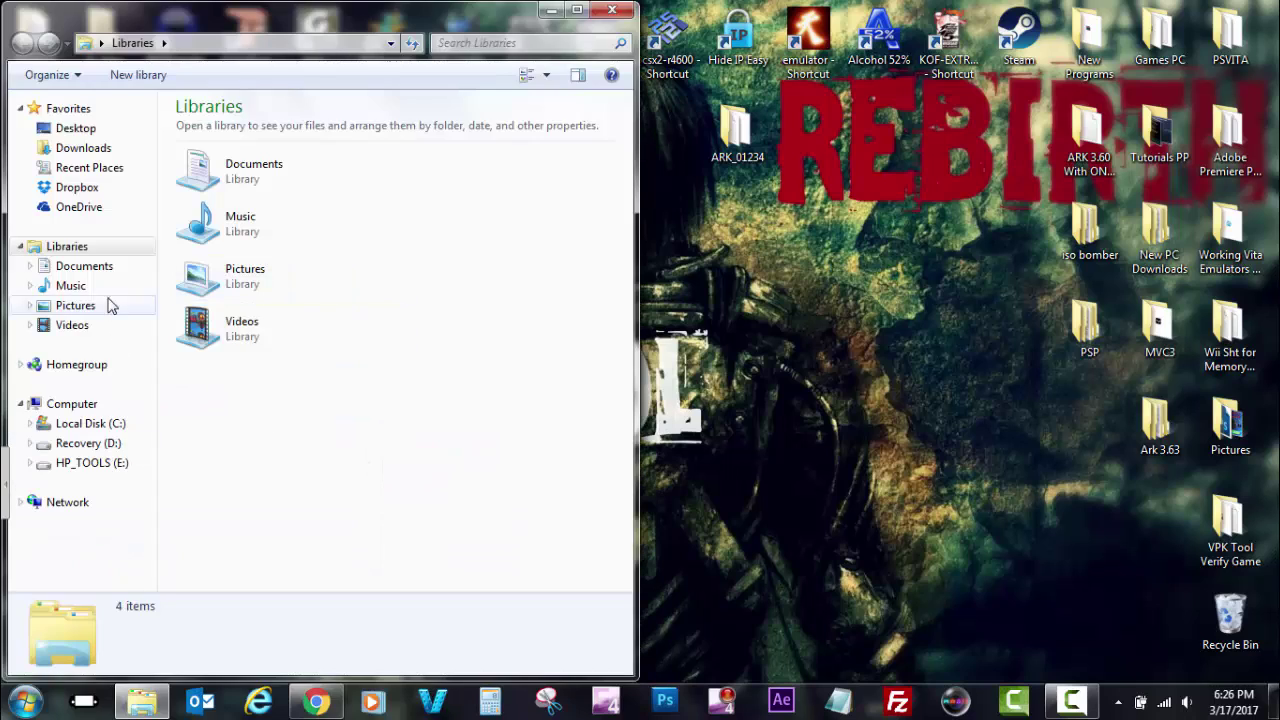
click(105, 266)
double_click(238, 183)
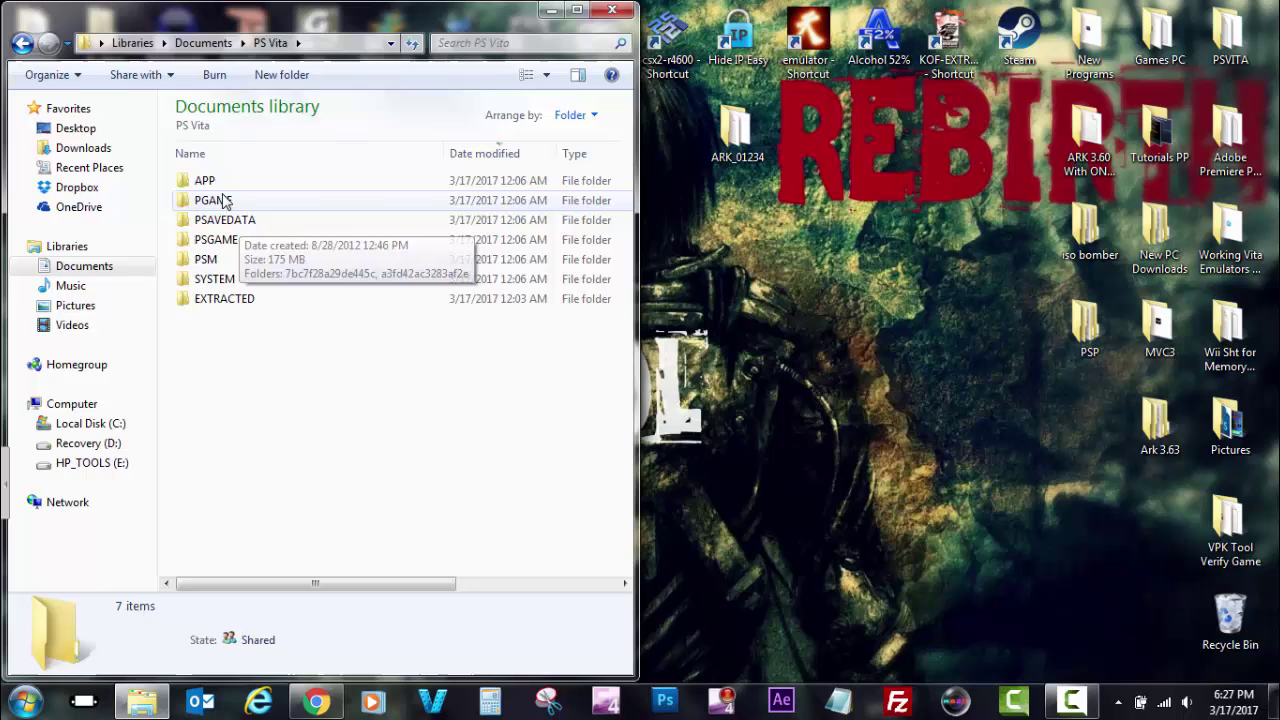
double_click(223, 200)
double_click(235, 182)
click(253, 185)
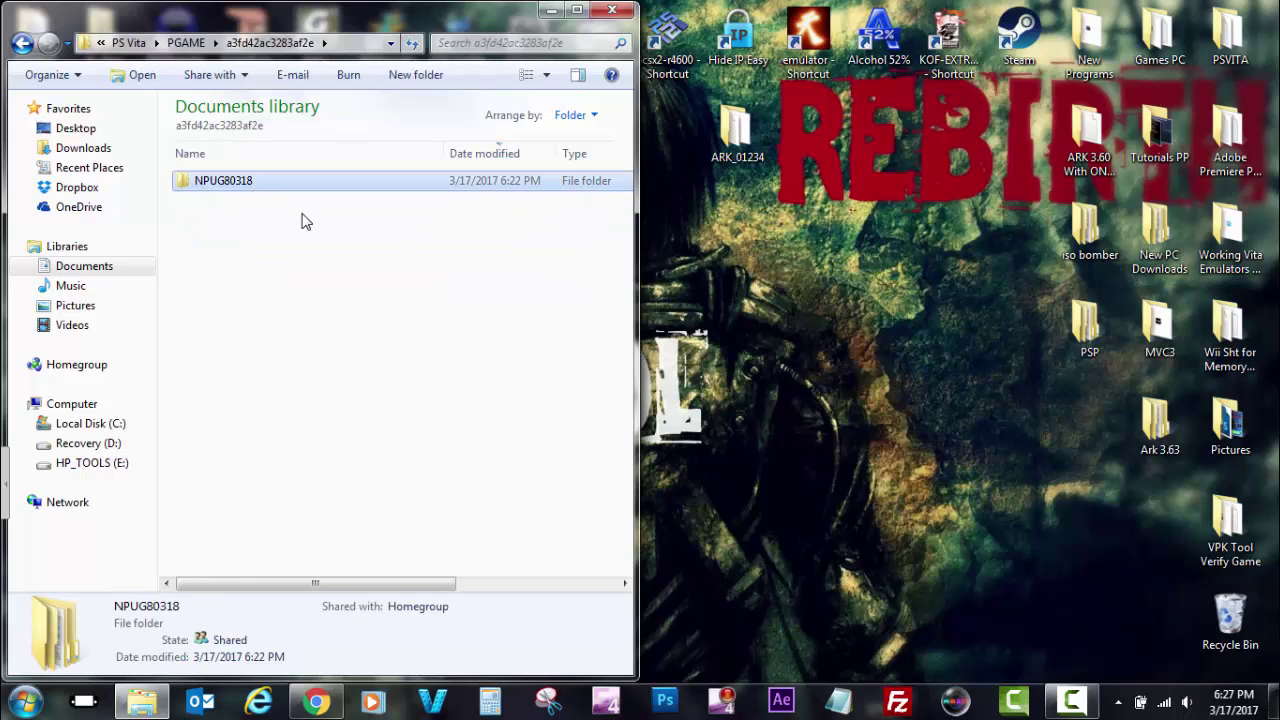
key(BackSpace)
key(BackSpace)
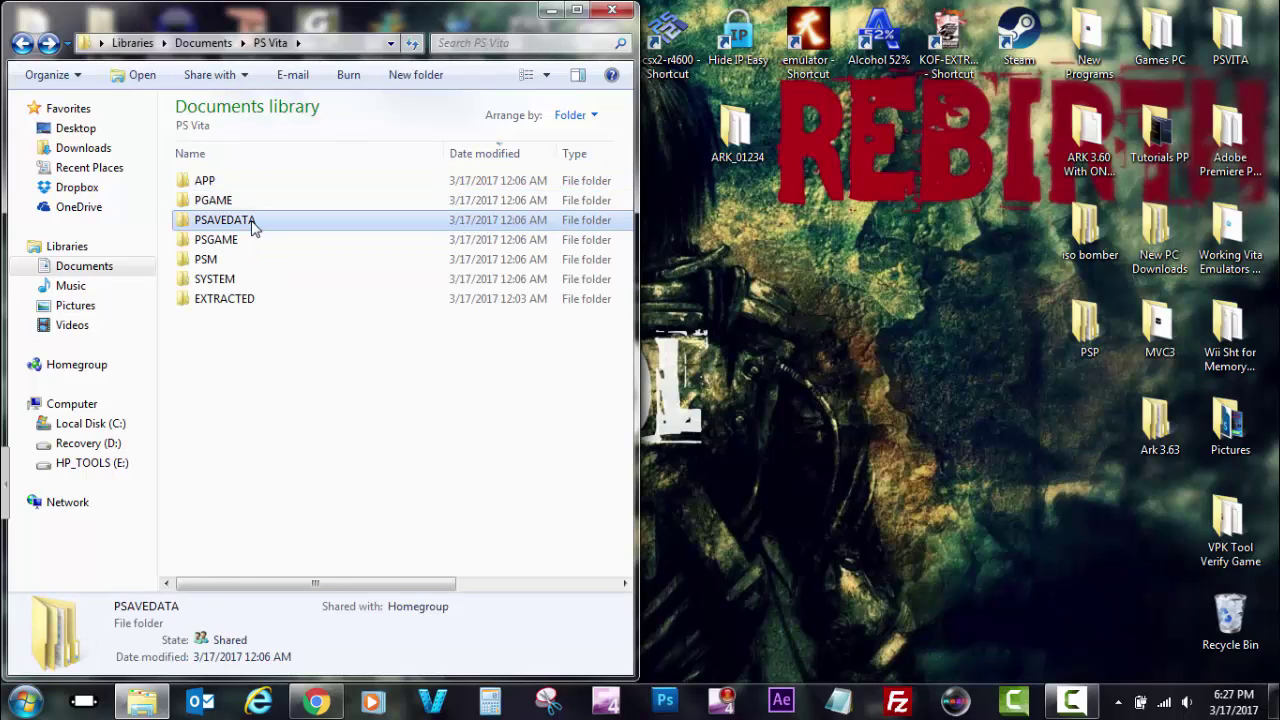
Step: Open the ARK_01234 save folder in the PSAVEDATA account folder to inspect it
double_click(263, 220)
double_click(289, 184)
click(237, 207)
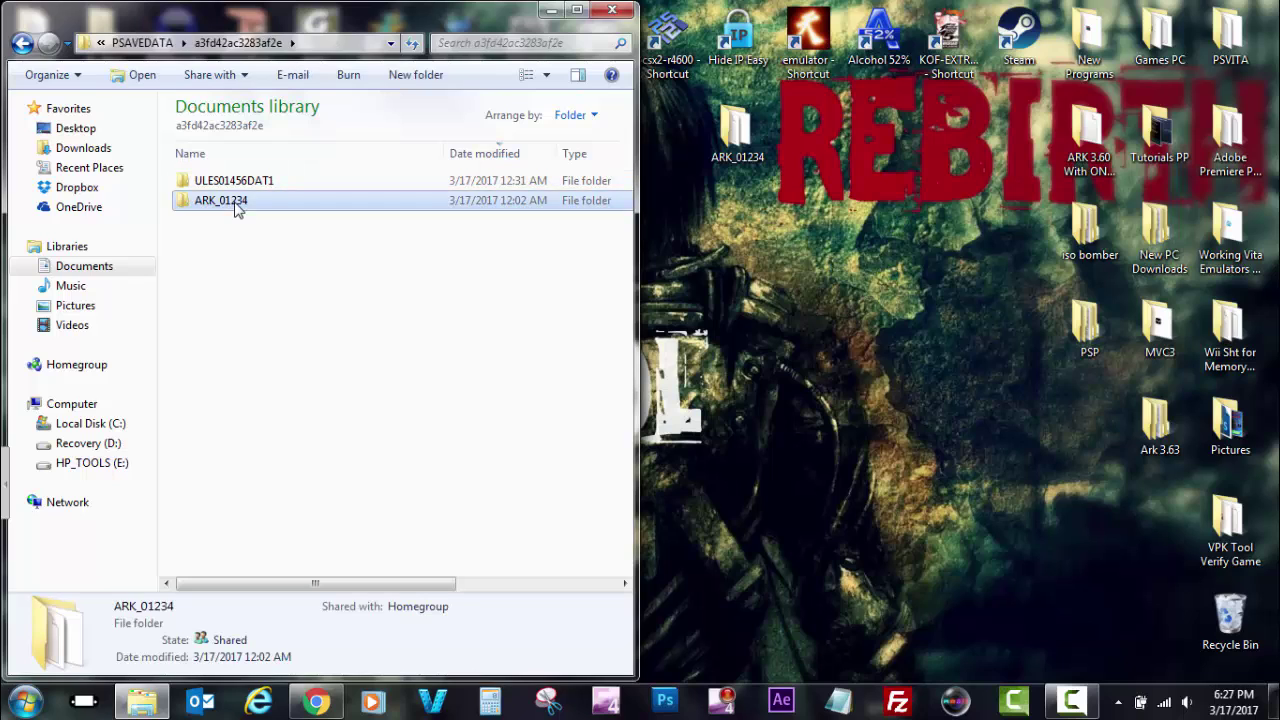
double_click(251, 202)
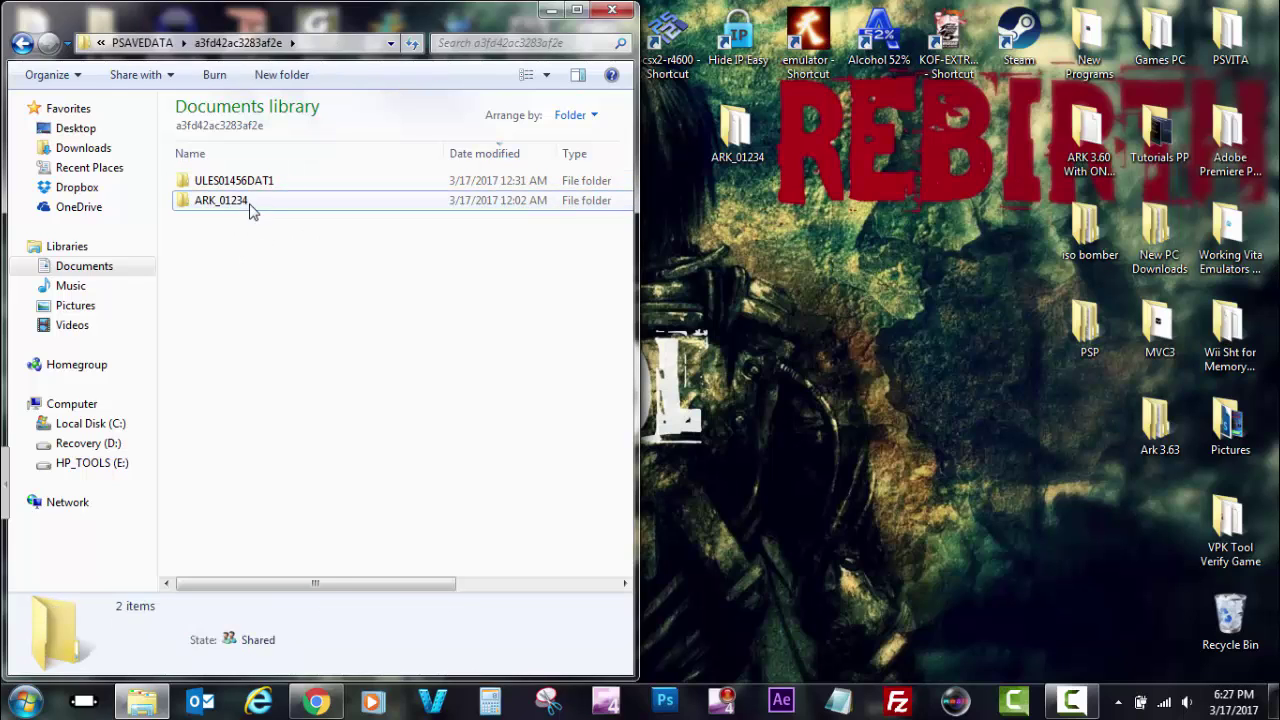
key(BackSpace)
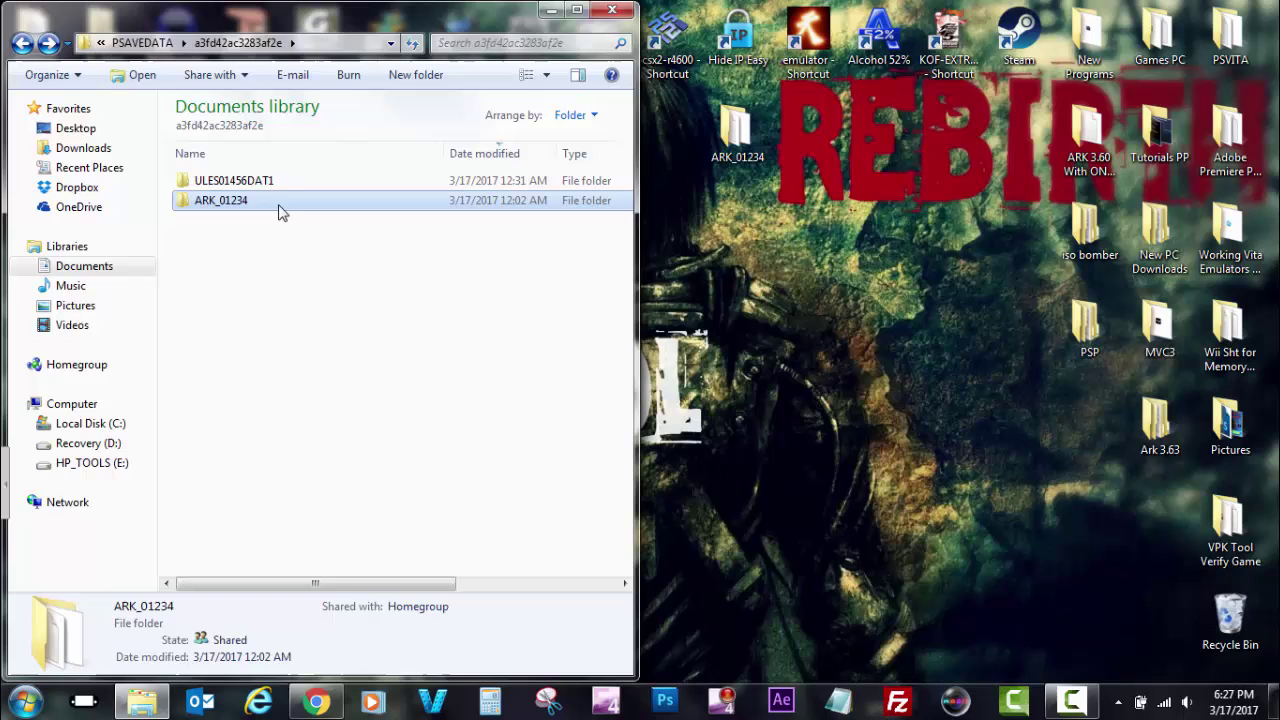
Step: Delete the old ARK_01234 folder and move the desktop ARK_01234 copy into PSAVEDATA
right_click(263, 204)
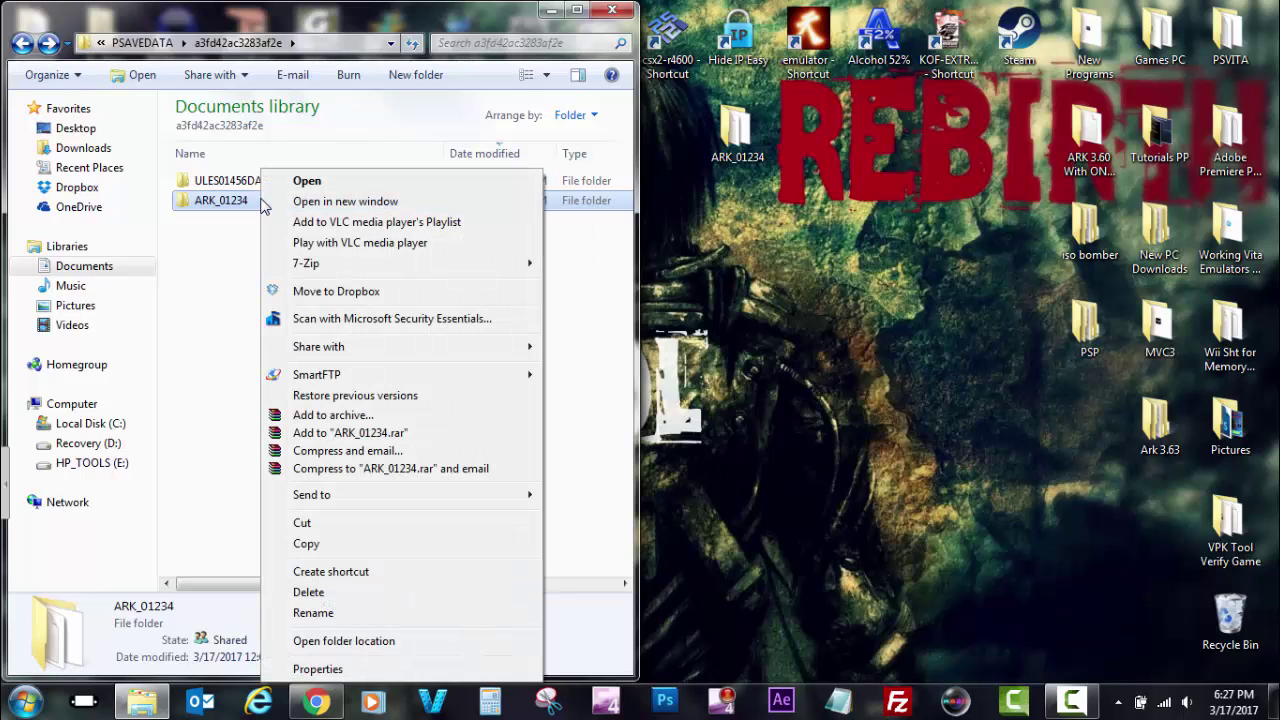
click(368, 593)
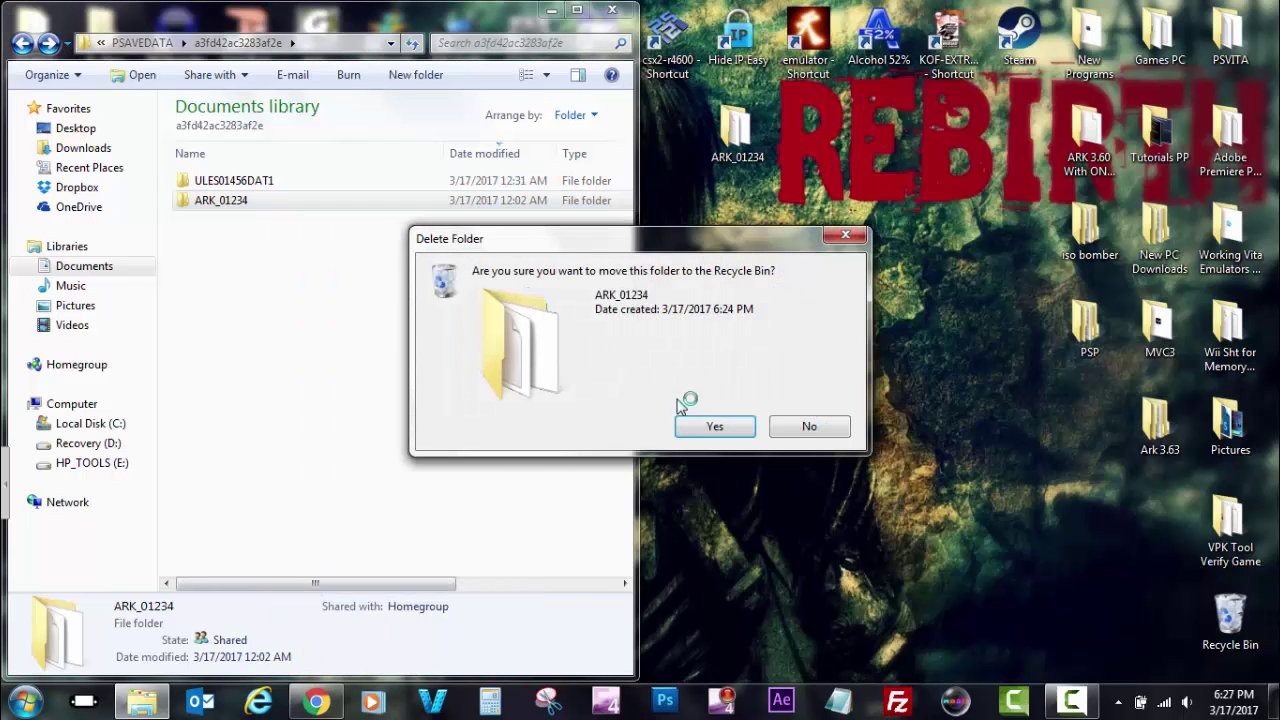
click(709, 427)
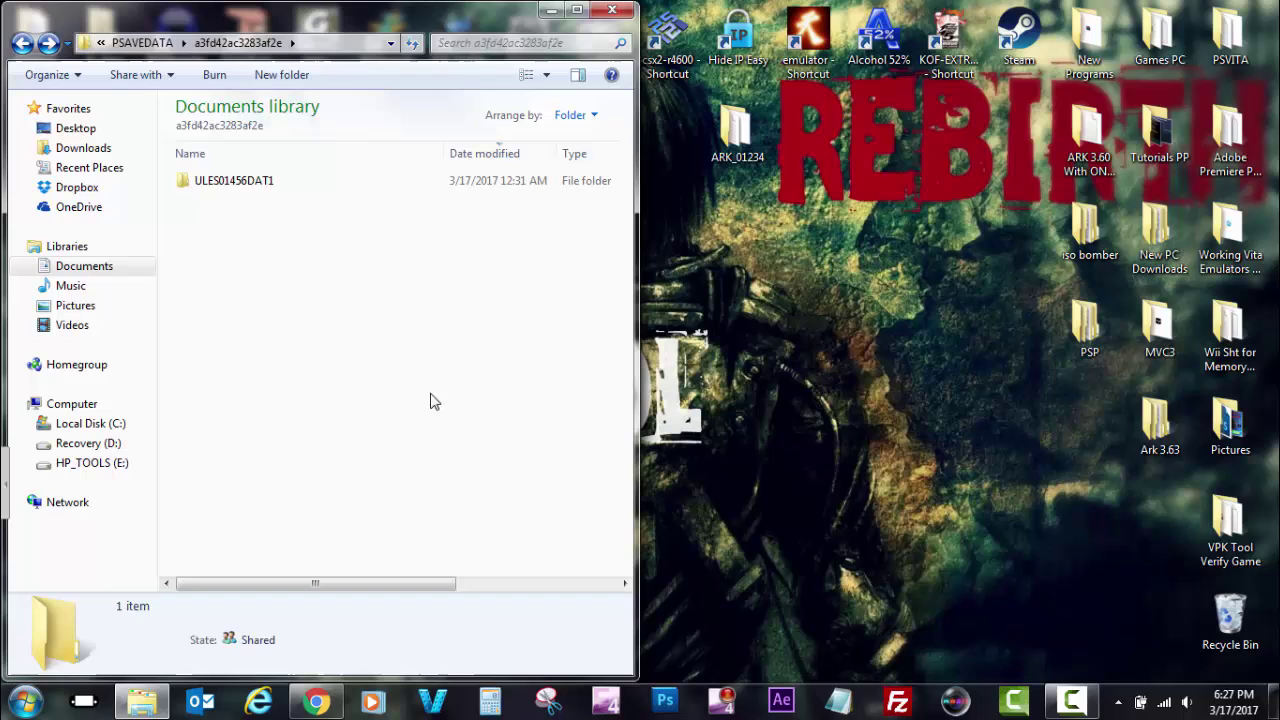
click(740, 135)
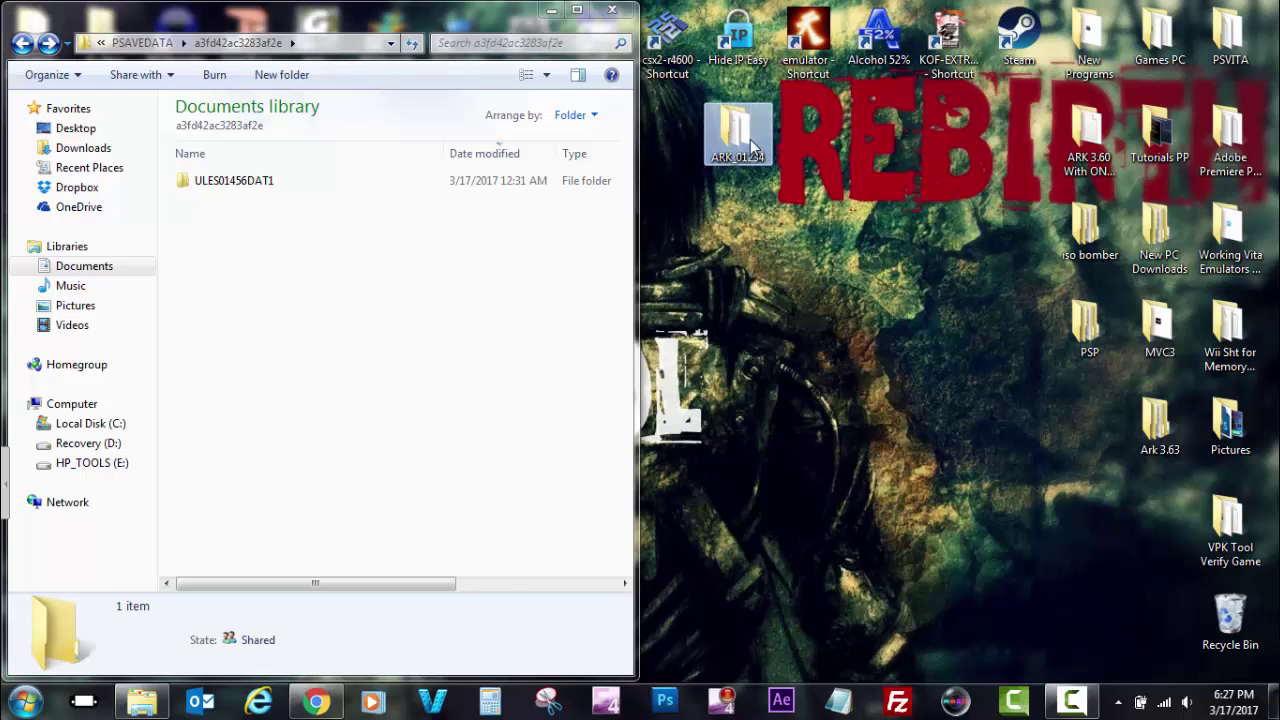
drag(752, 145, 325, 292)
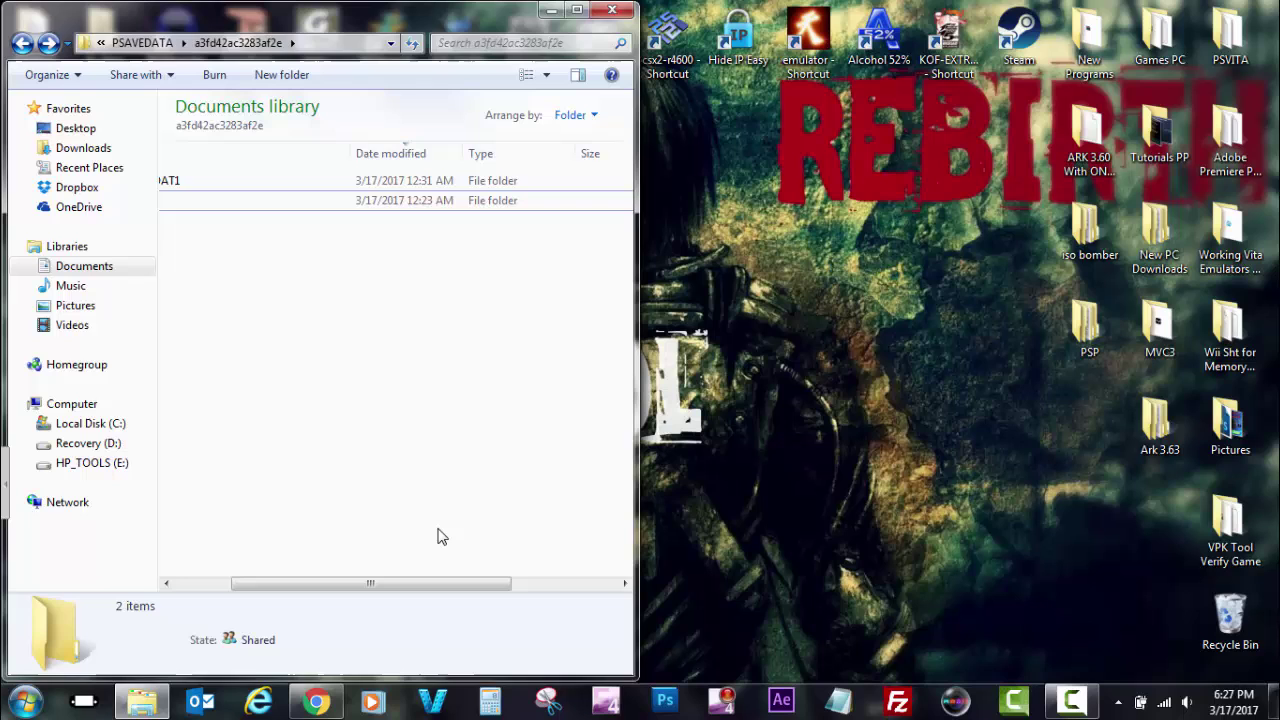
drag(440, 583, 385, 583)
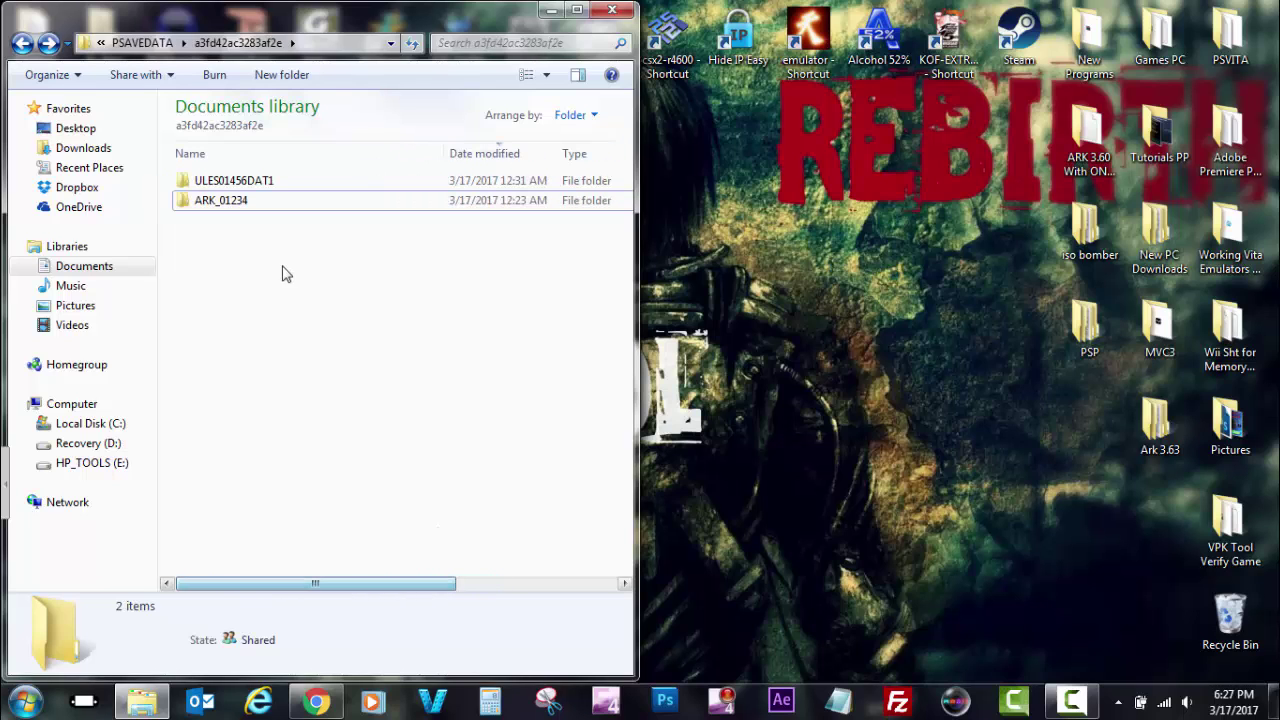
Step: Check the new ARK_01234 folder's contents and return up to the PS Vita folder
double_click(242, 205)
scroll(306, 377, down, 4)
scroll(306, 377, up, 4)
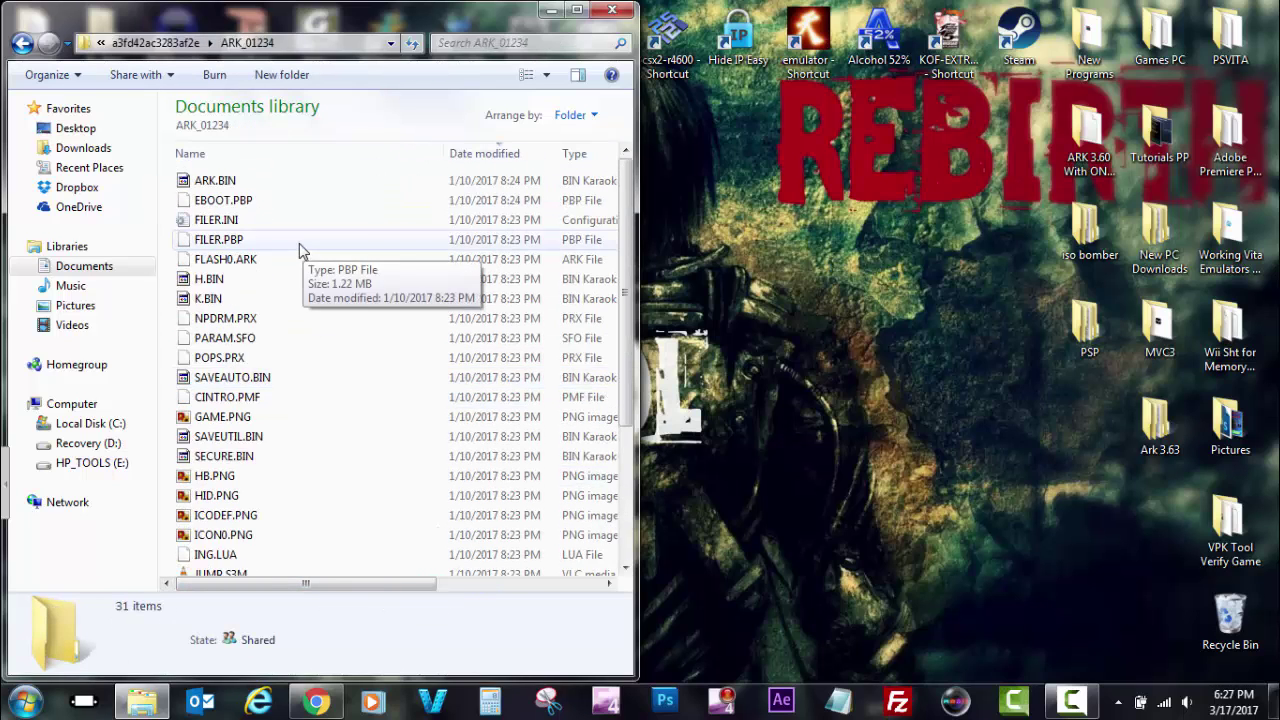
key(BackSpace)
click(22, 42)
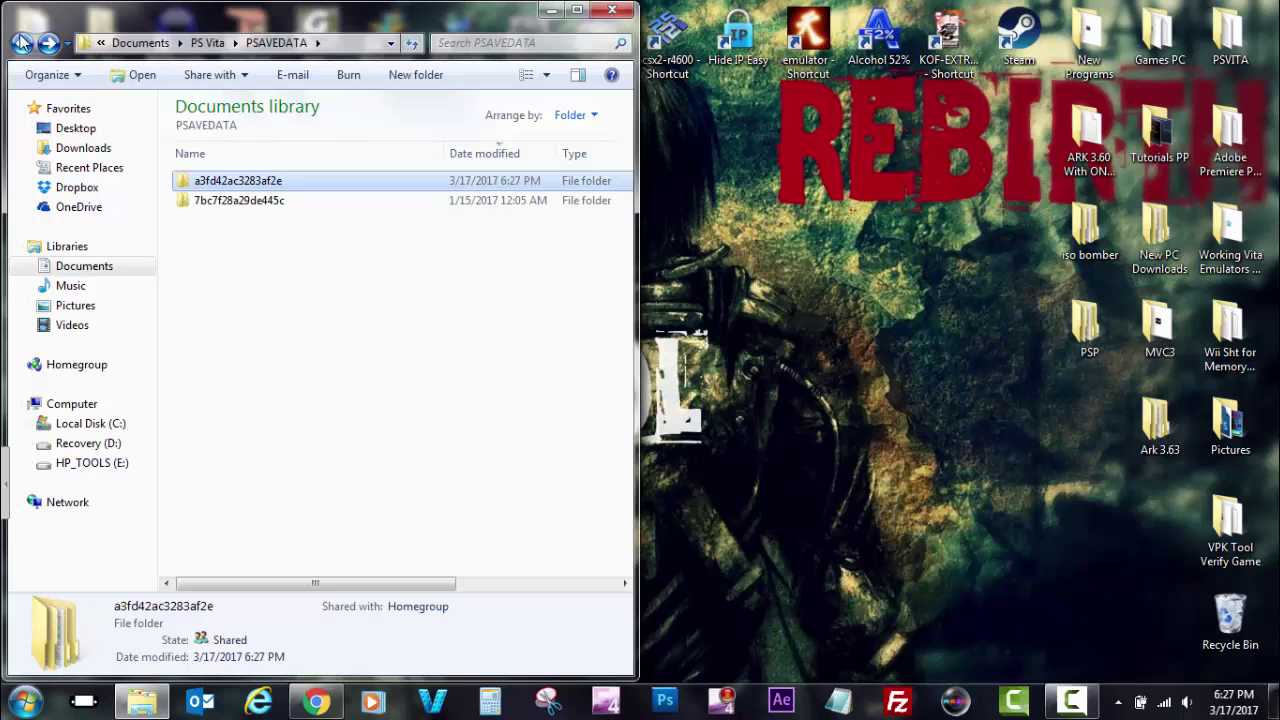
click(22, 42)
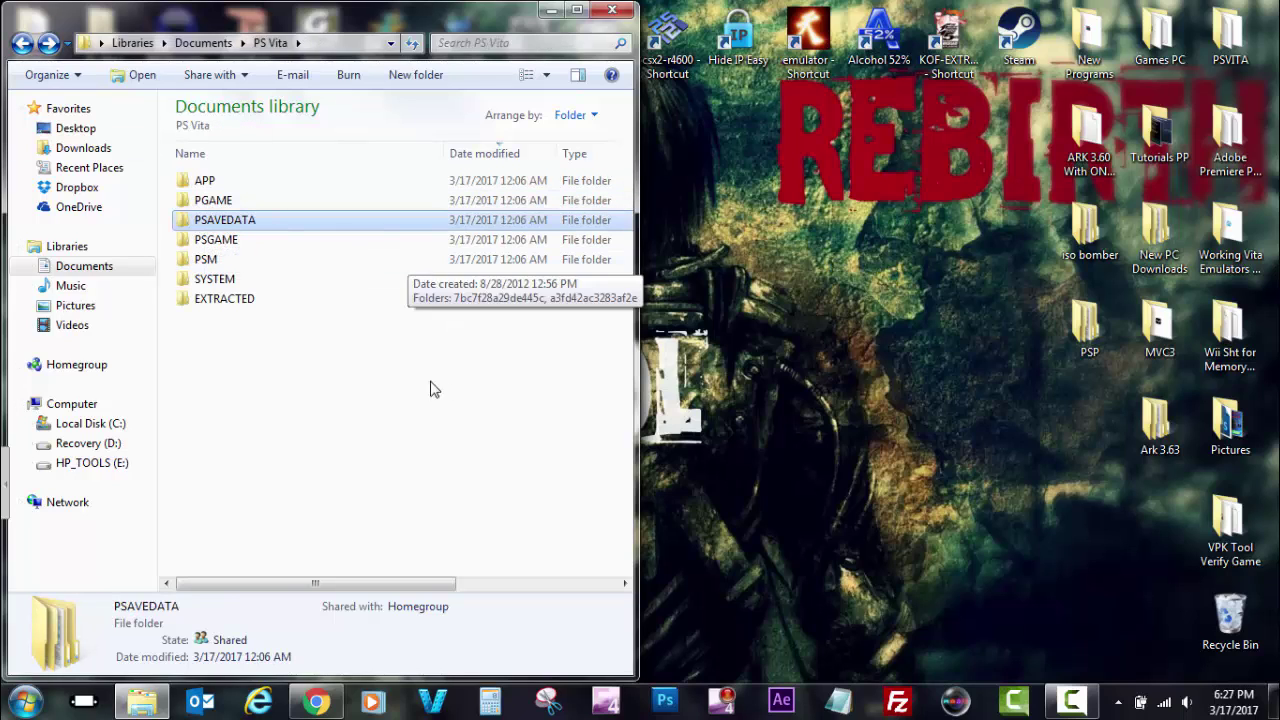
Step: Run Refresh database twice from the Qcma tray icon's menu
click(1118, 702)
right_click(1056, 515)
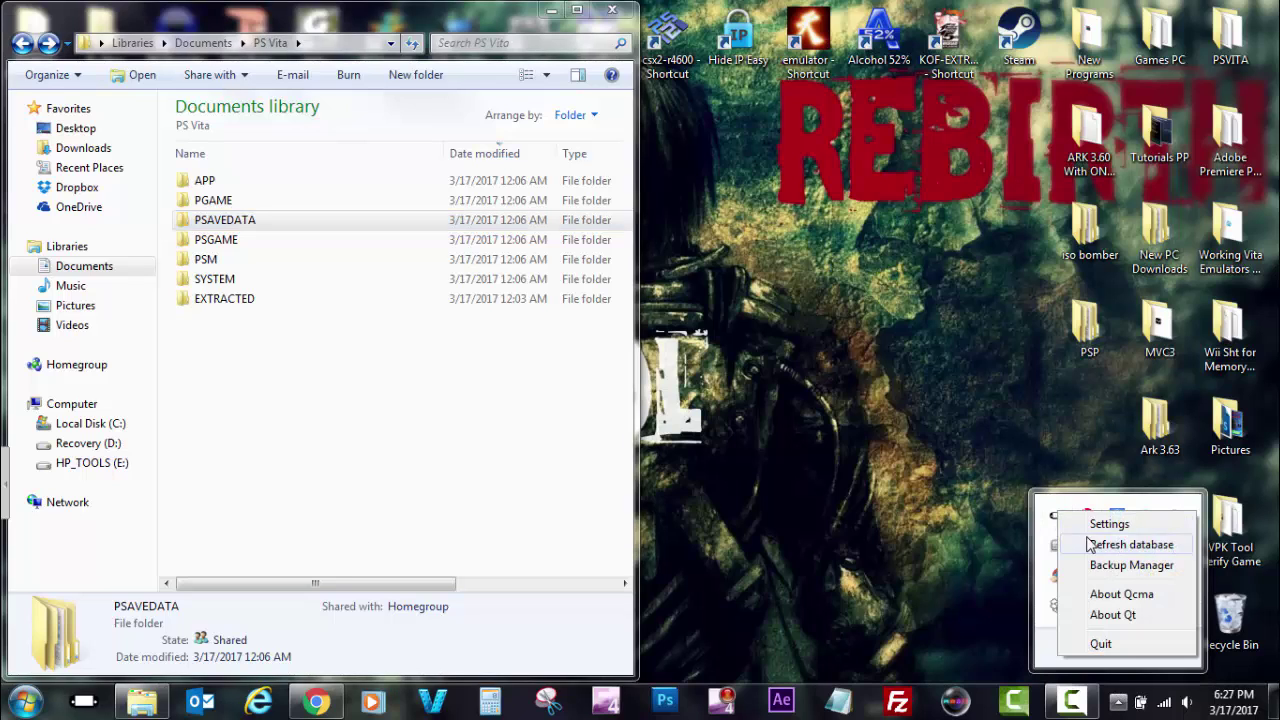
click(1092, 545)
right_click(1056, 516)
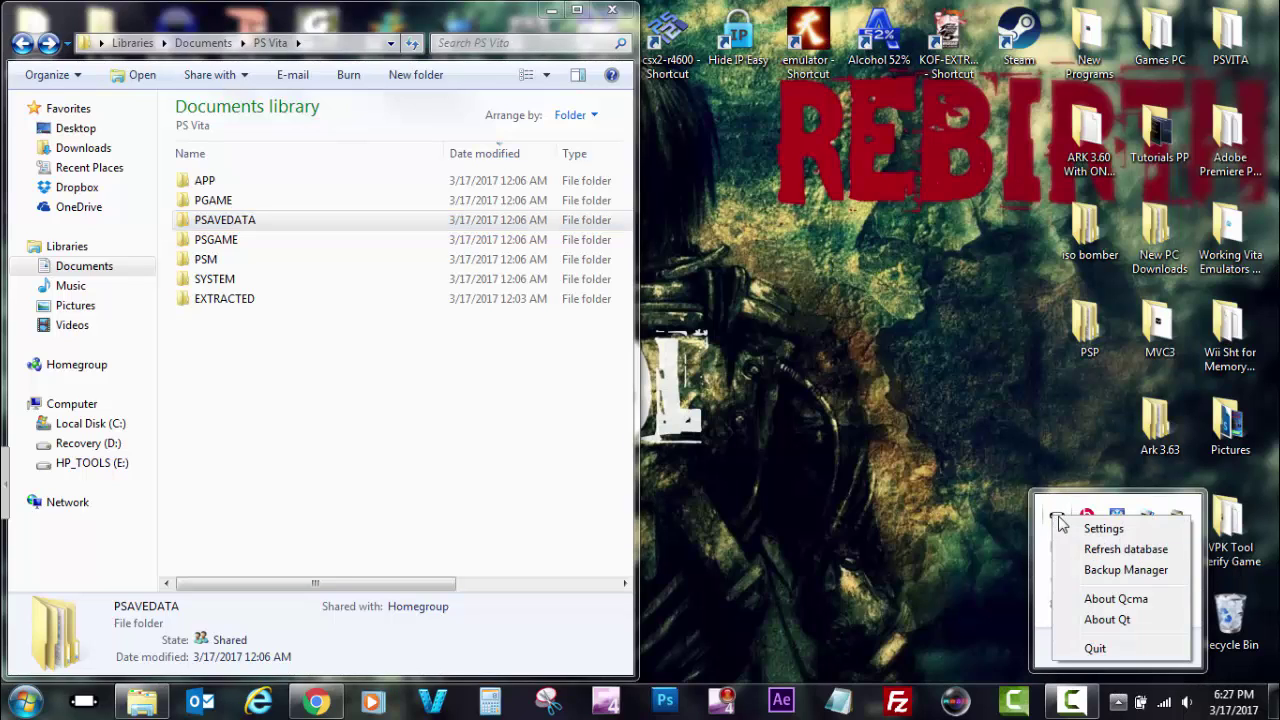
click(1090, 546)
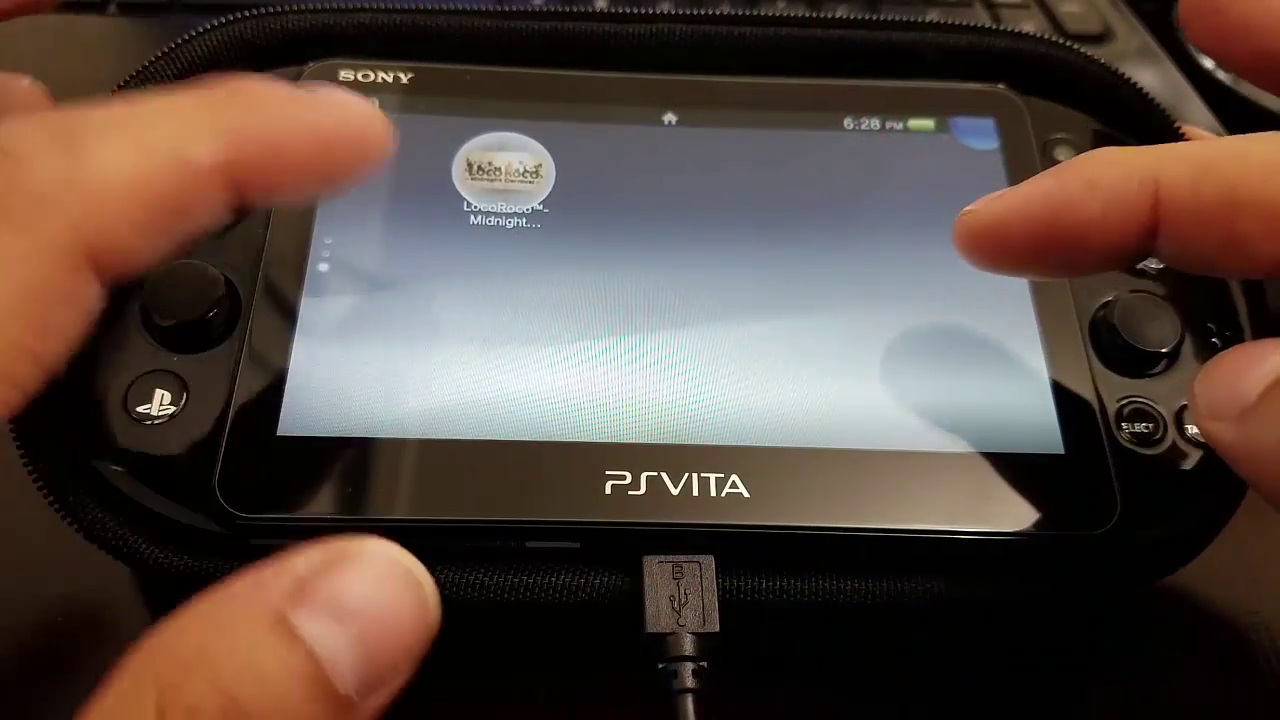
Step: Copy LocoRoco Midnight Carnival from the PC's PSP/Other applications to the Vita
scroll(670, 280, up, 5)
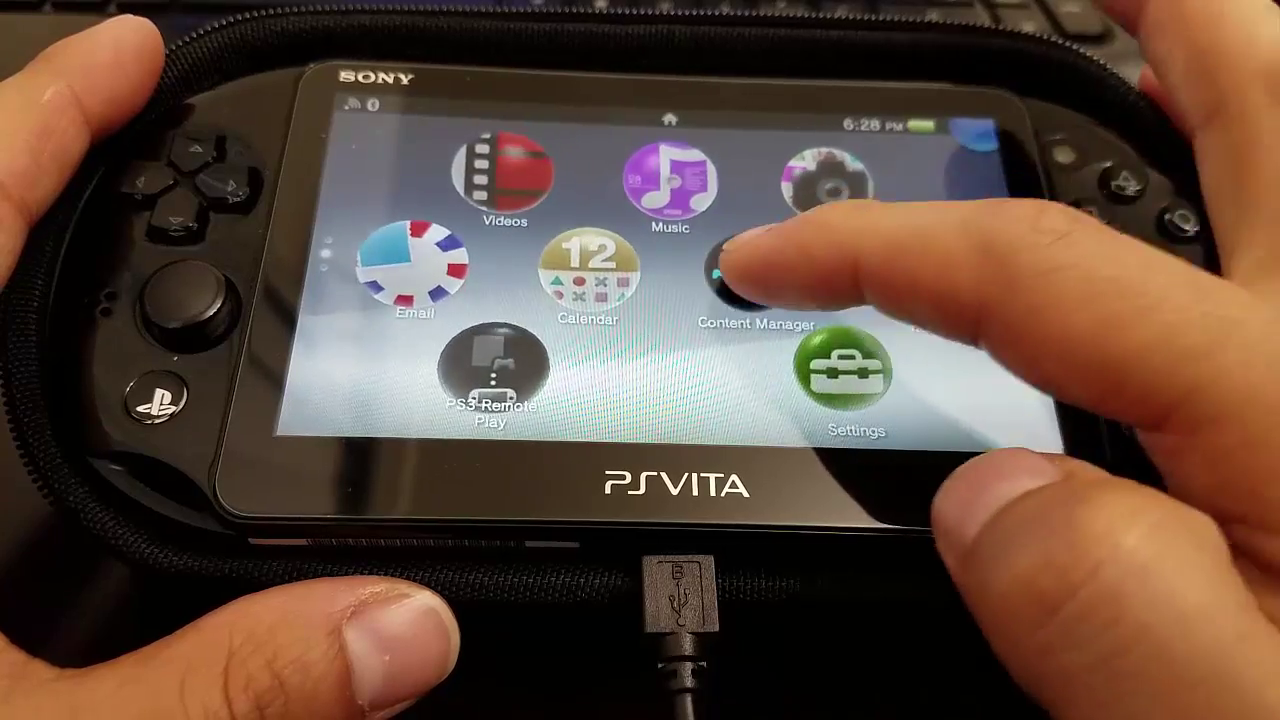
click(735, 268)
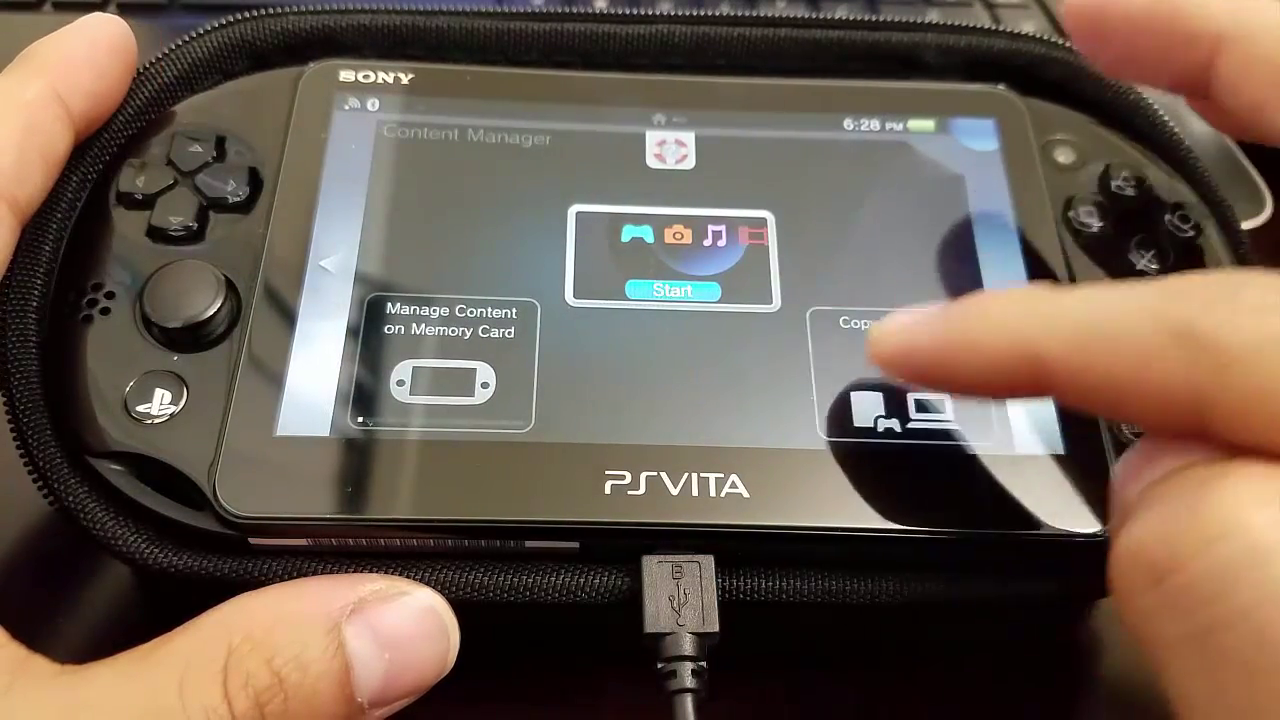
click(880, 360)
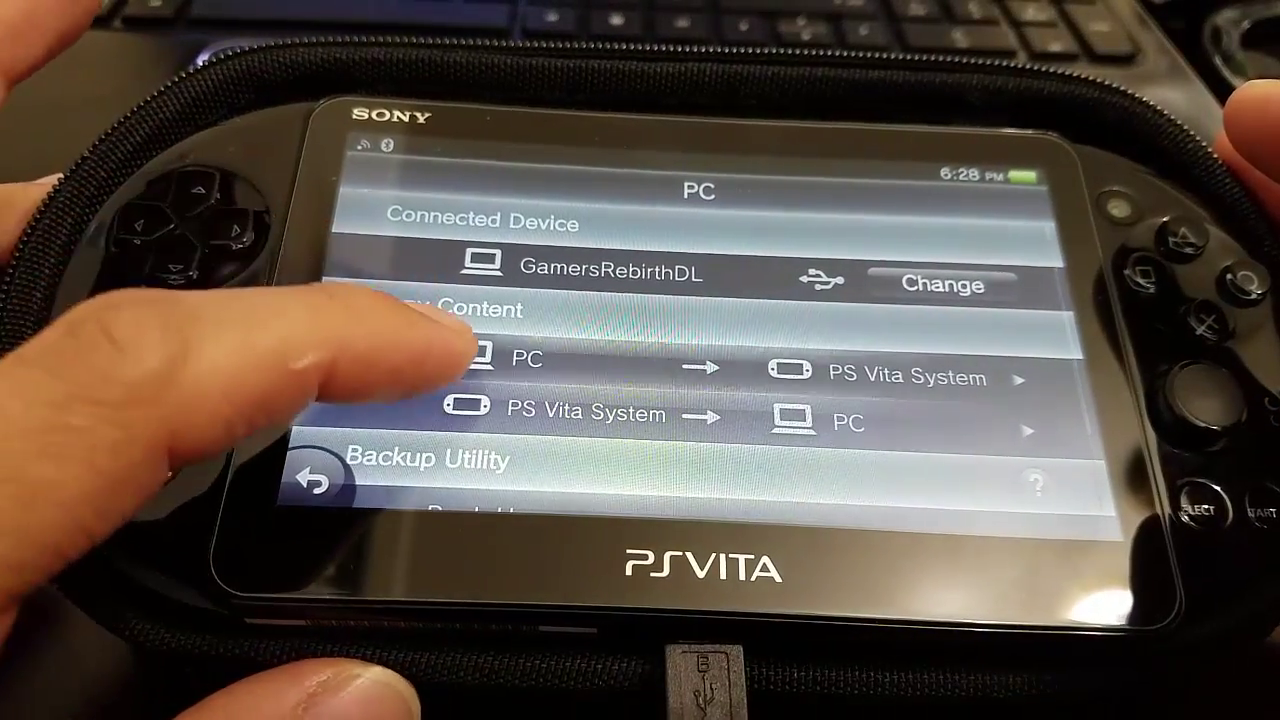
click(470, 358)
click(480, 240)
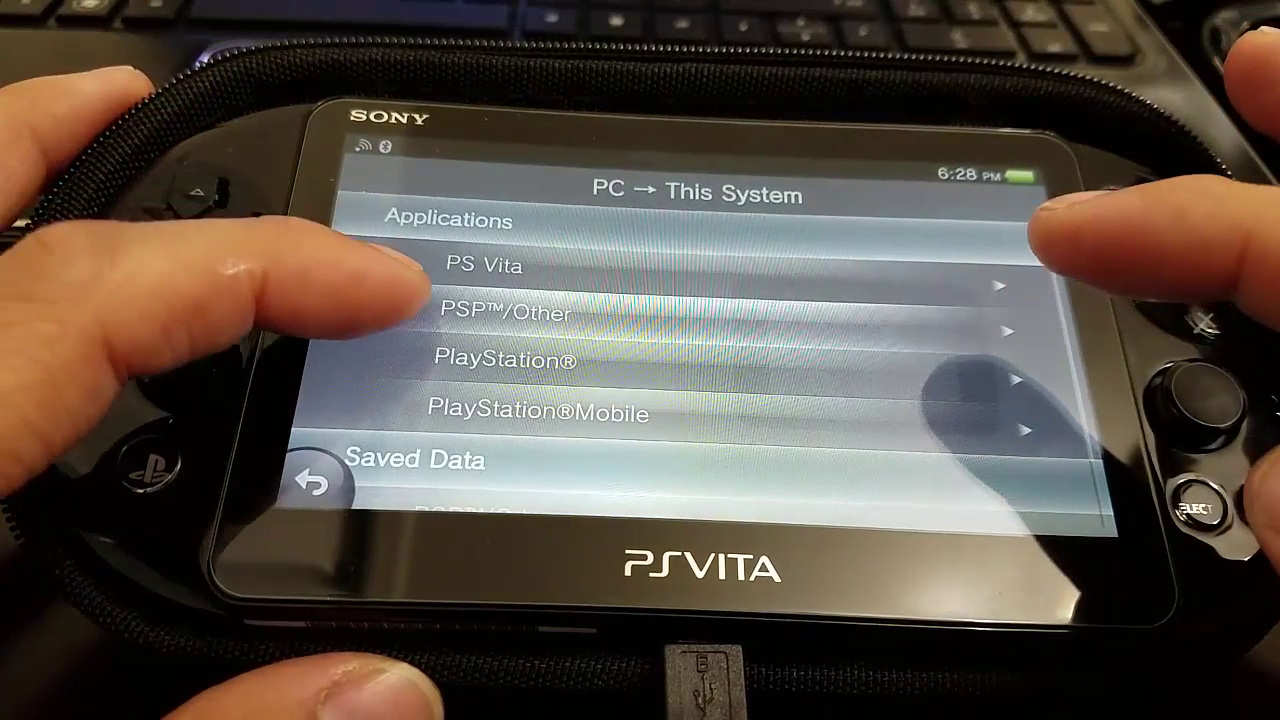
click(505, 312)
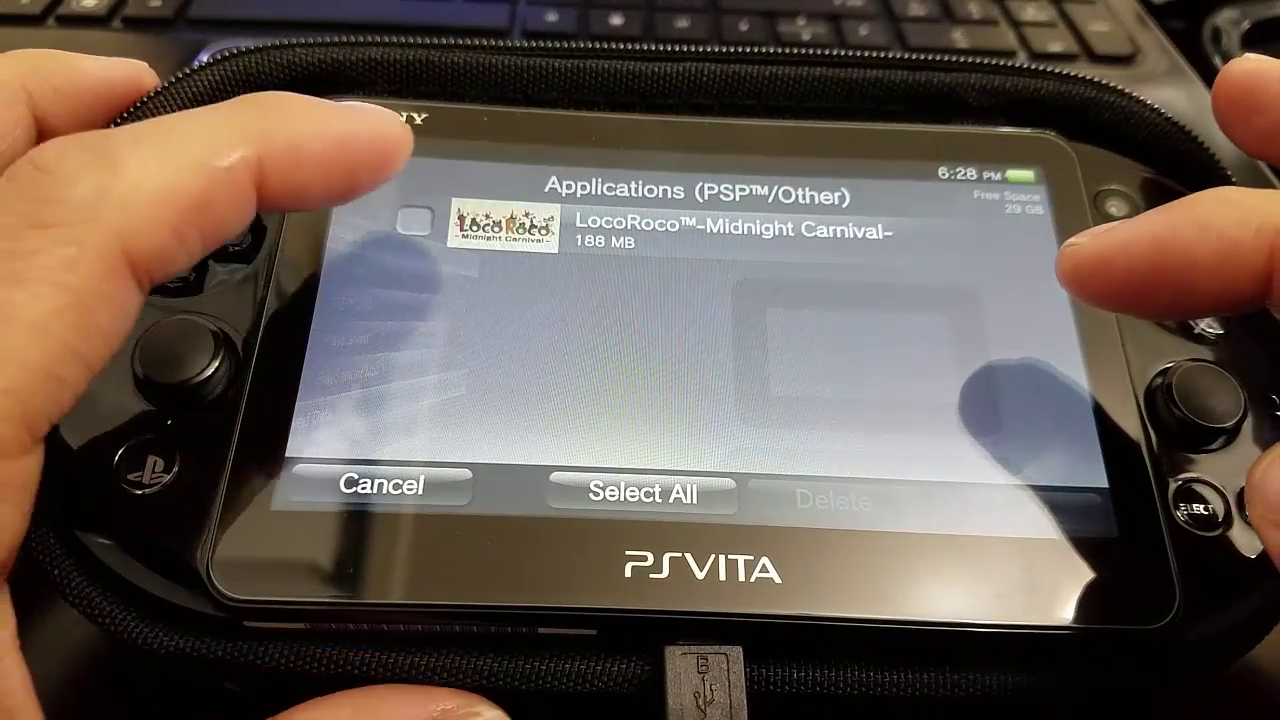
click(415, 220)
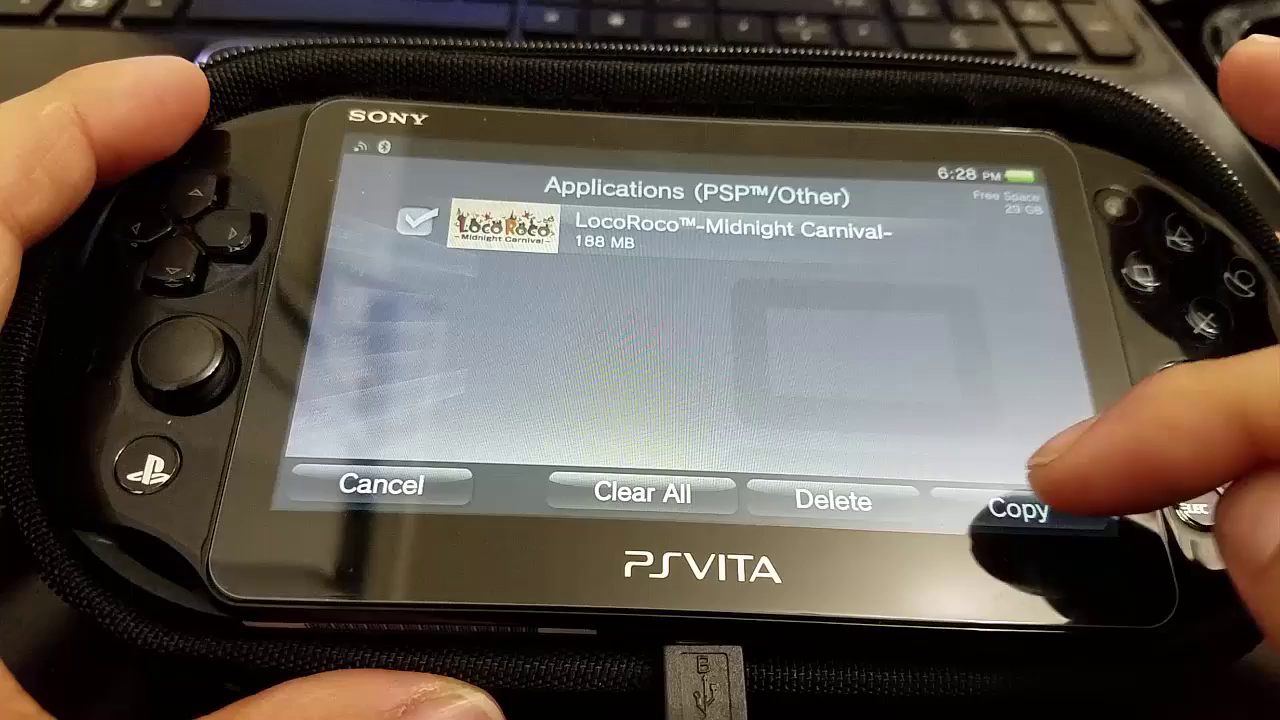
click(1000, 505)
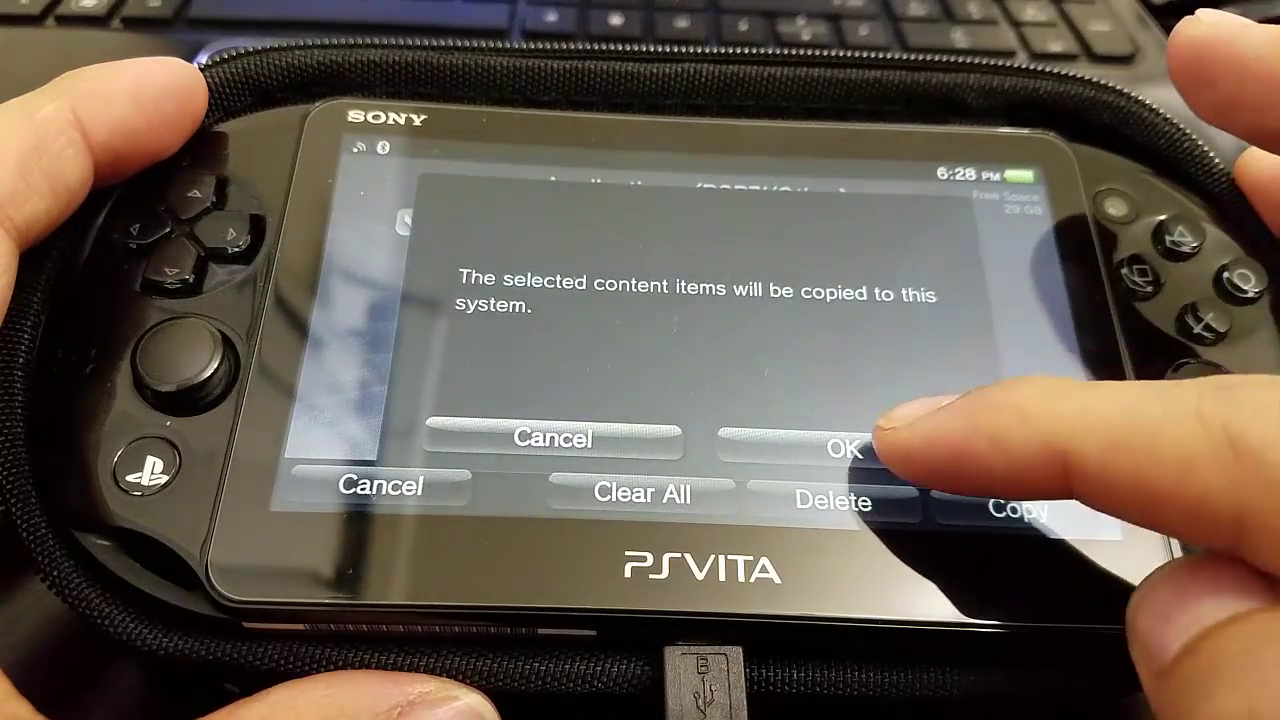
click(860, 452)
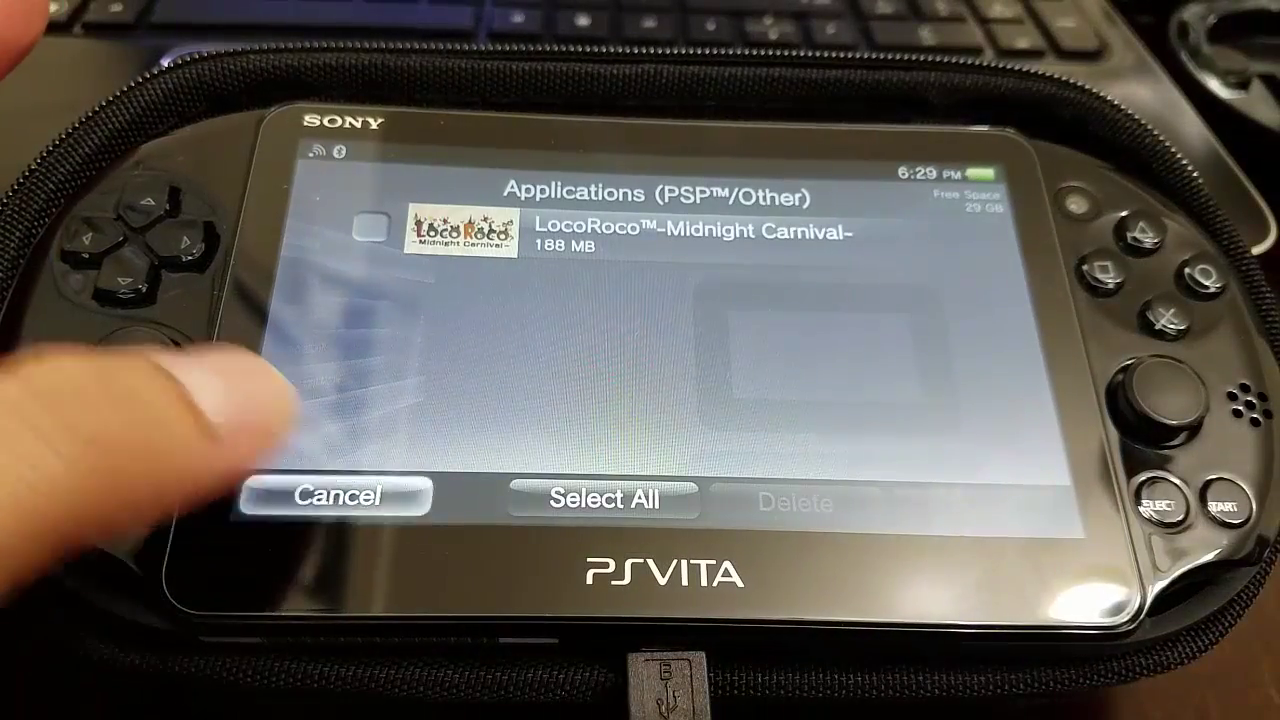
click(335, 495)
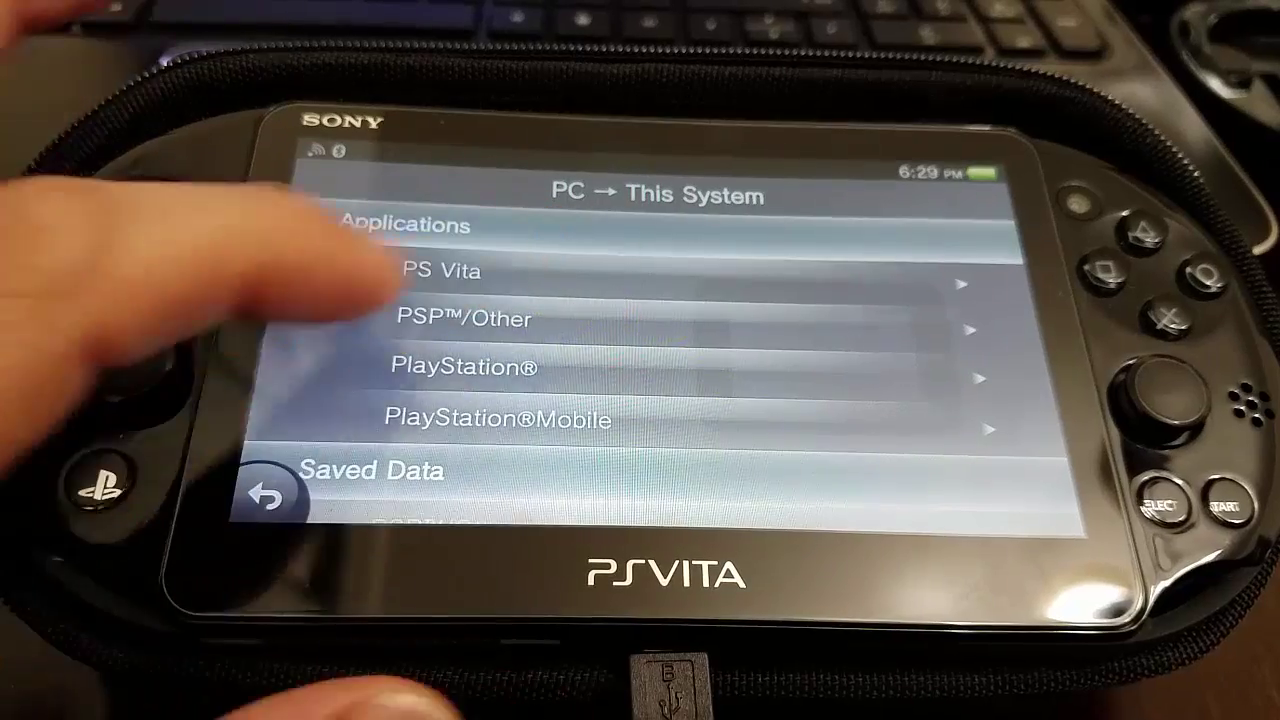
Step: Copy the ARK-2 PSP saved data to the Vita, overwriting the old copy, then go home
drag(386, 271, 343, 160)
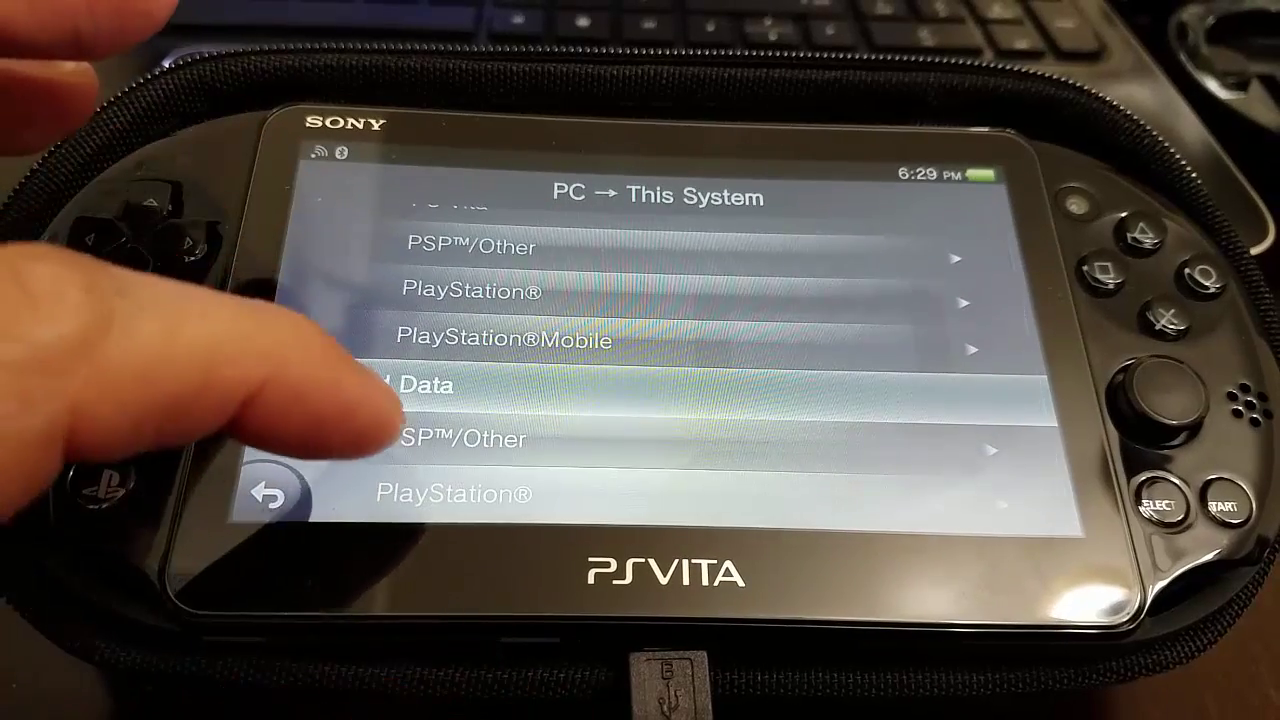
click(450, 438)
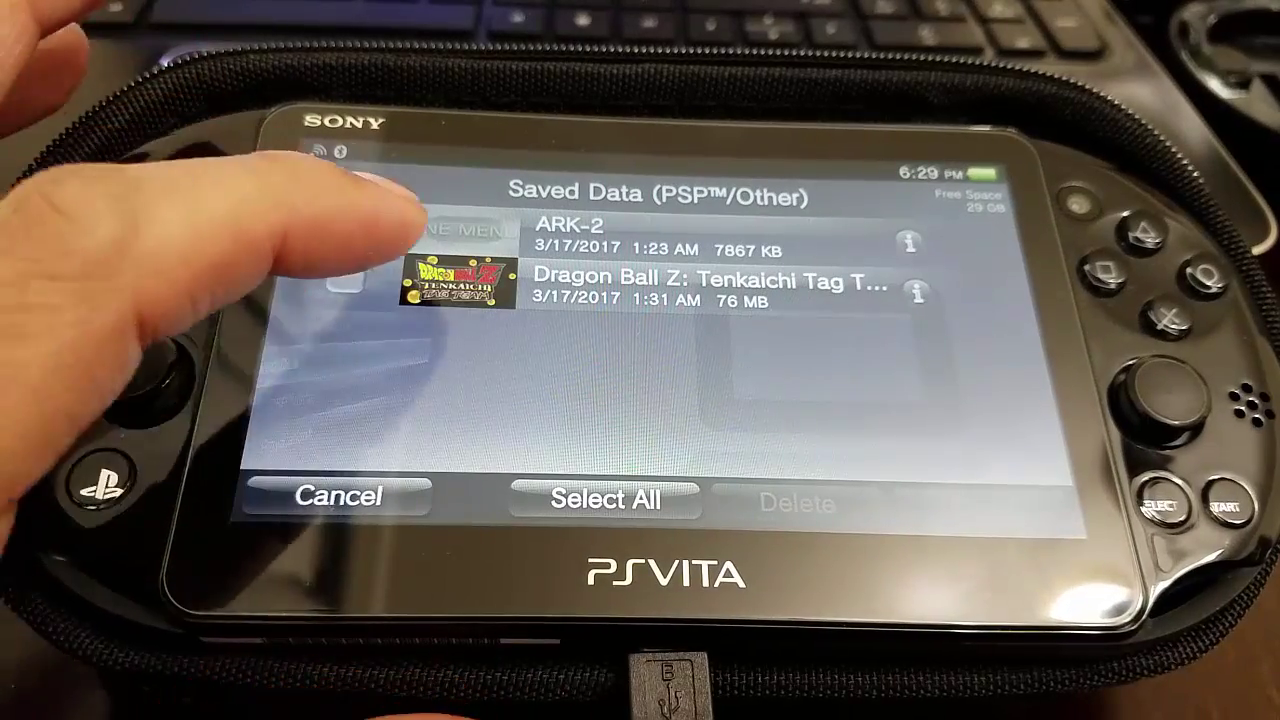
click(352, 226)
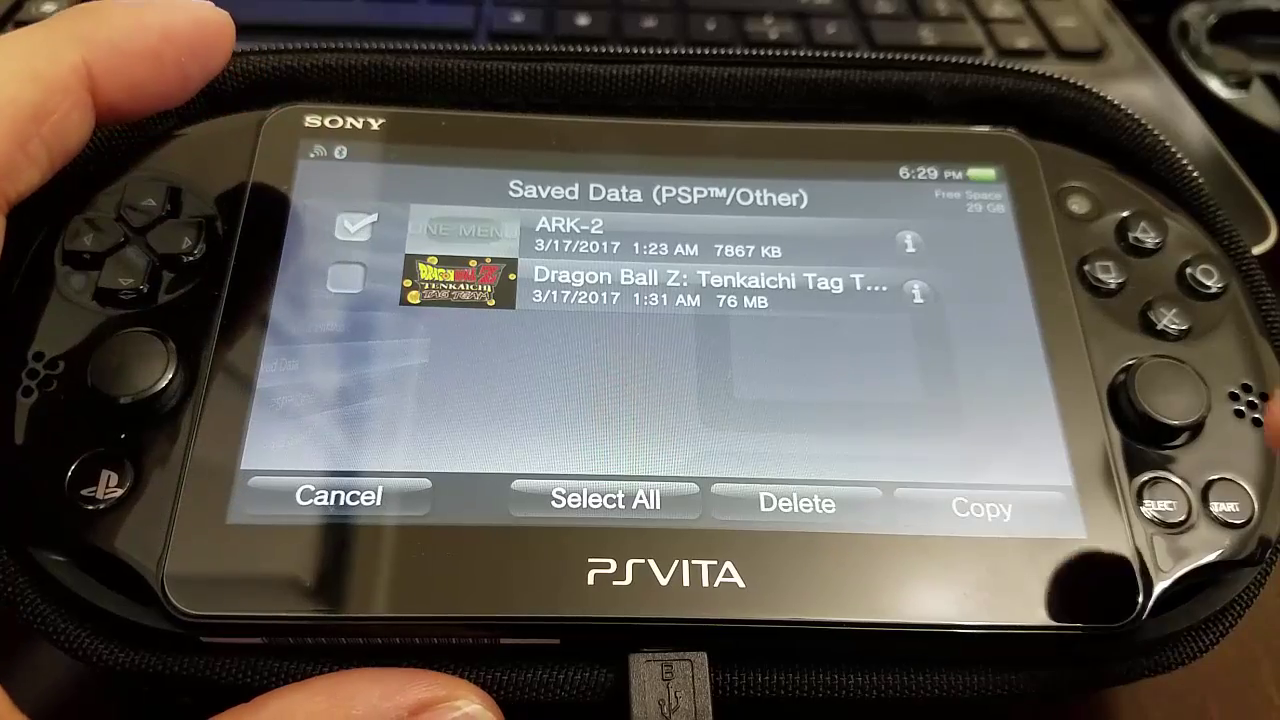
click(975, 503)
click(811, 447)
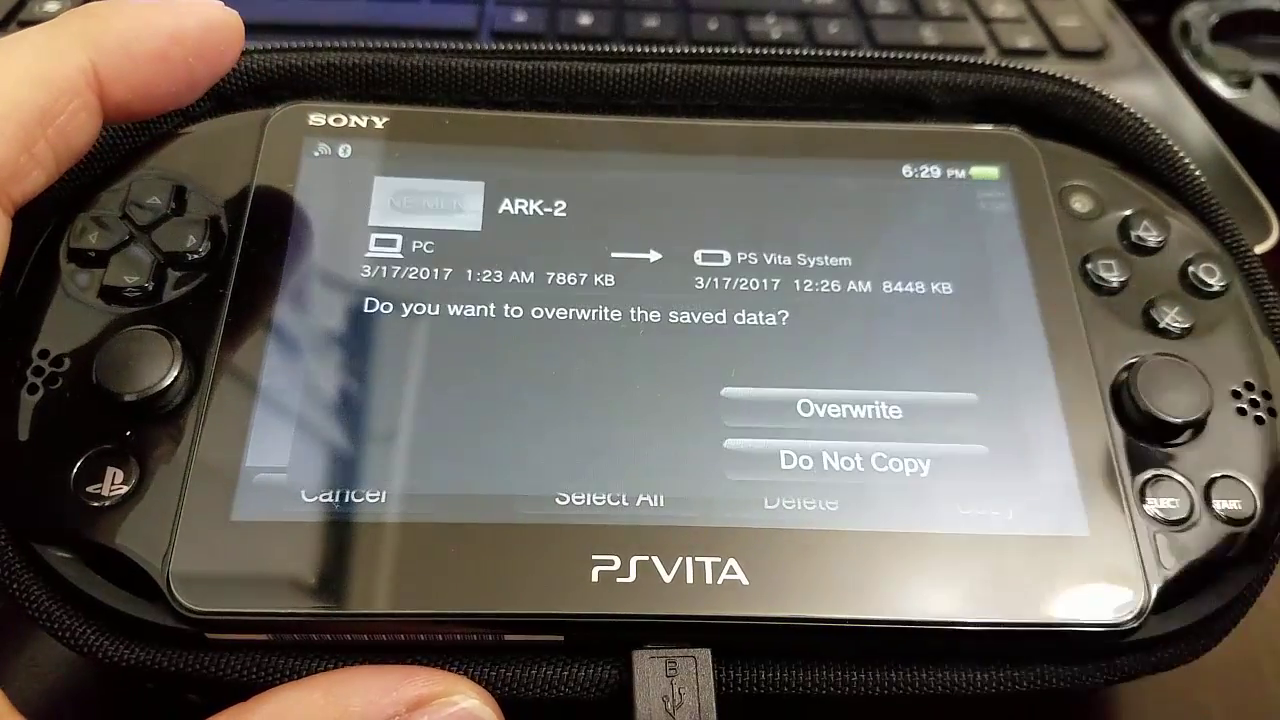
click(843, 406)
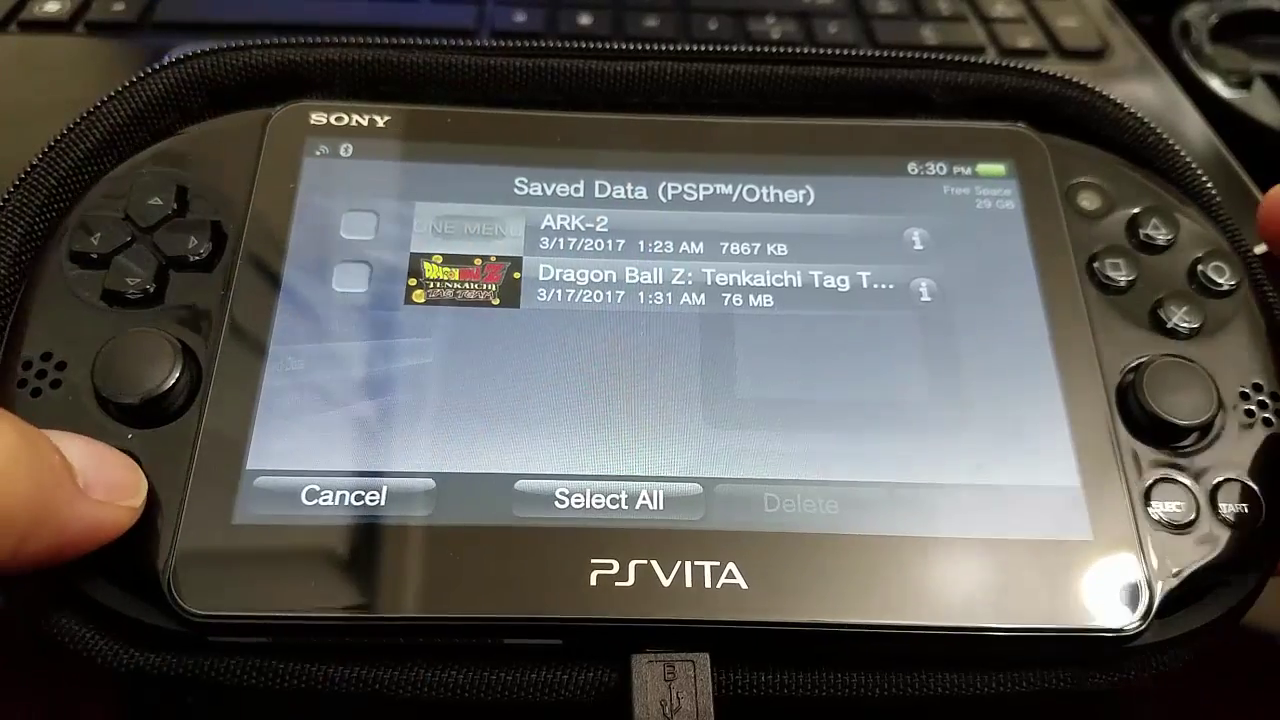
key(super)
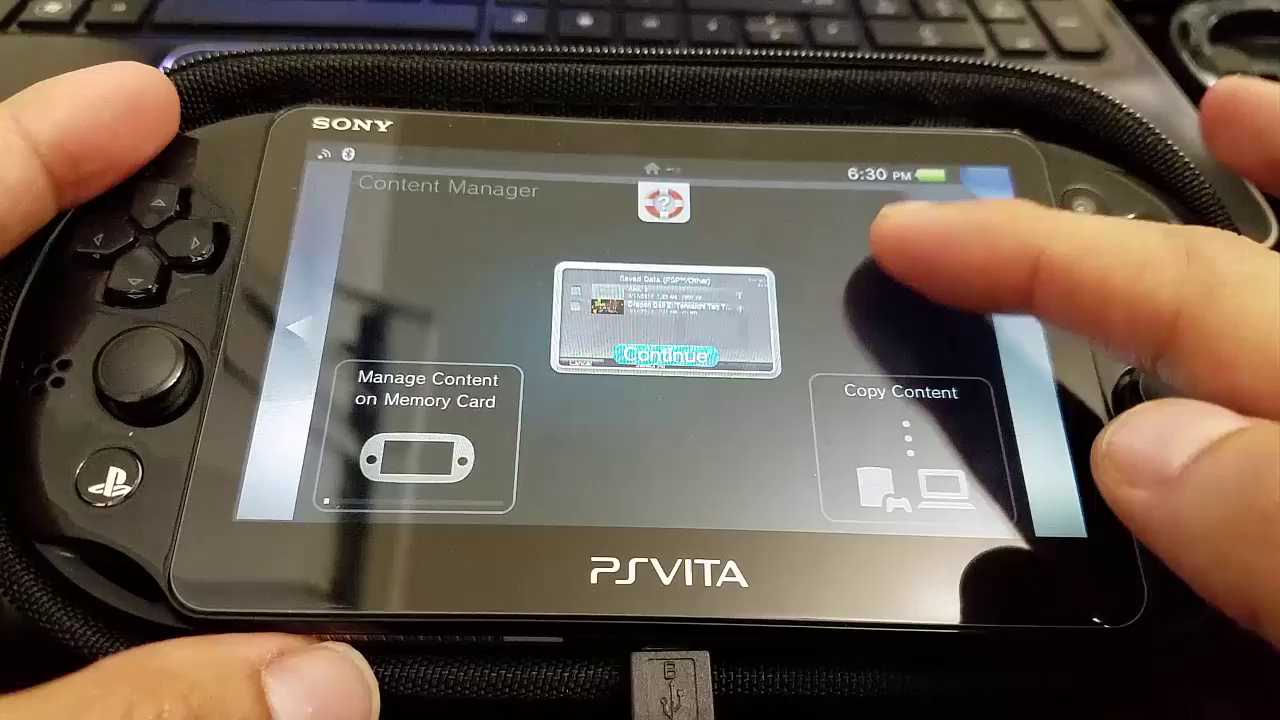
Step: Close Content Manager and start the ARK bubble from the next home page
drag(990, 180, 930, 540)
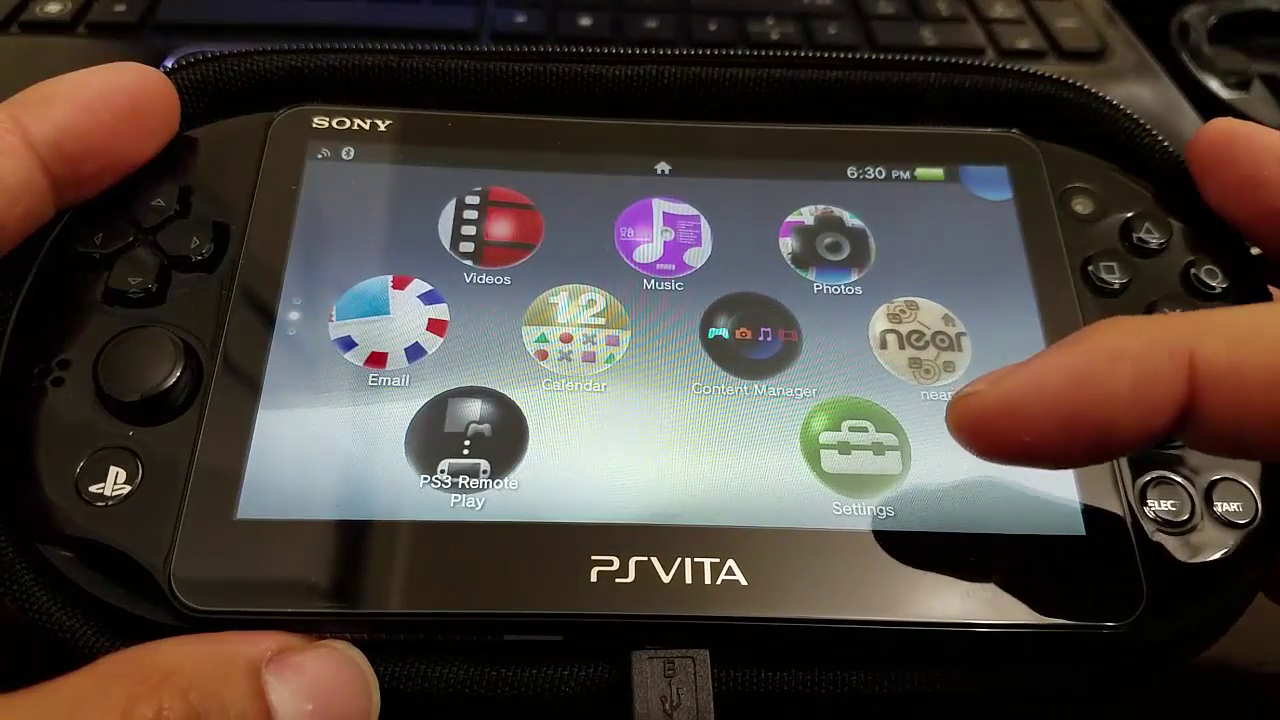
drag(971, 400, 943, 286)
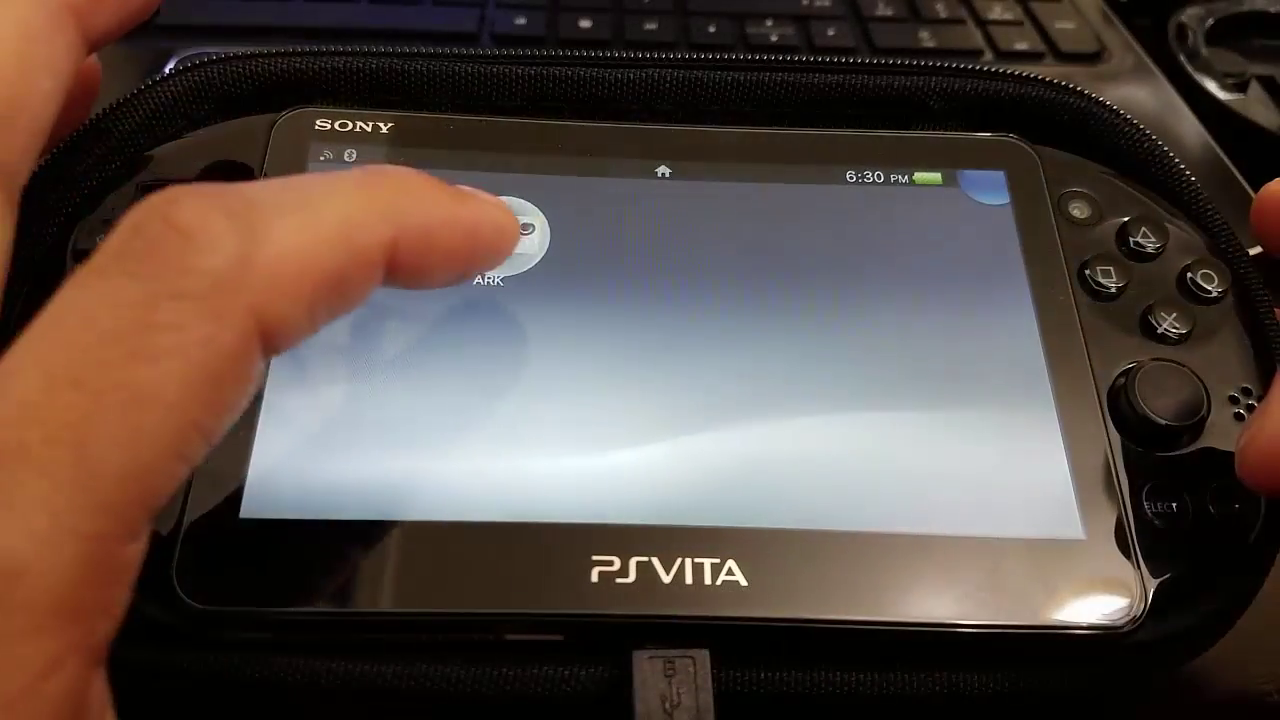
click(520, 232)
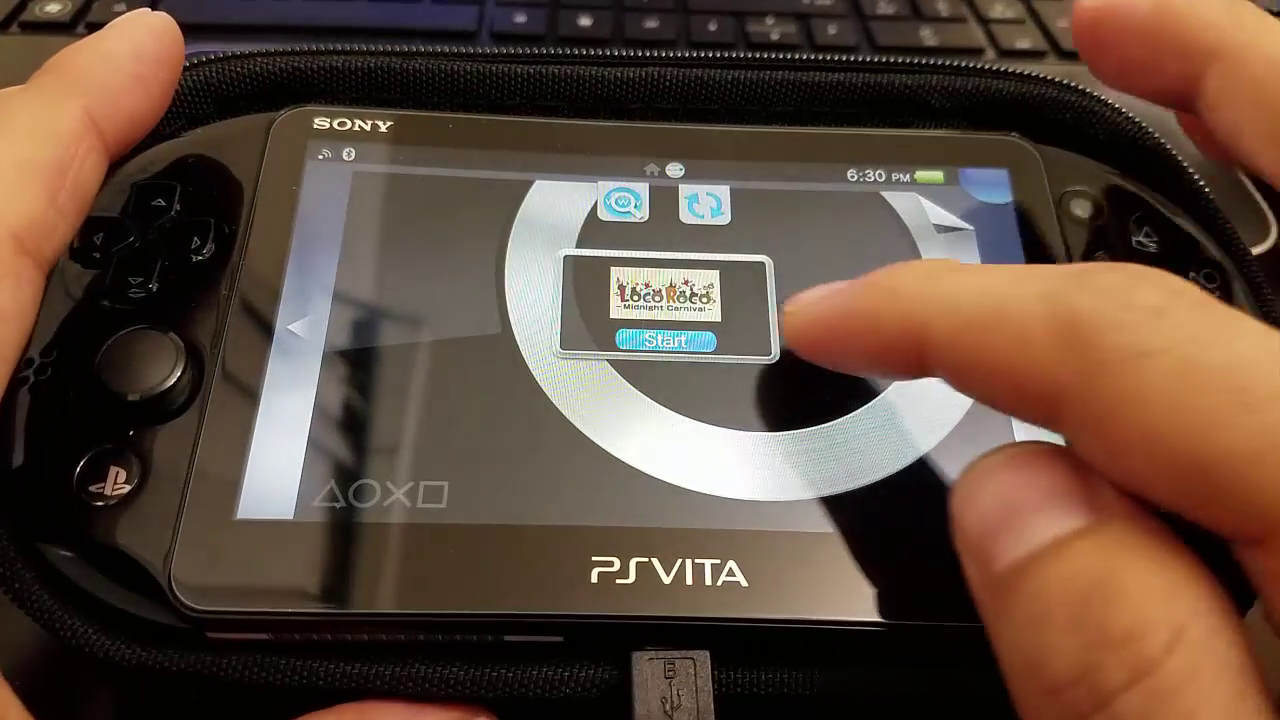
click(695, 338)
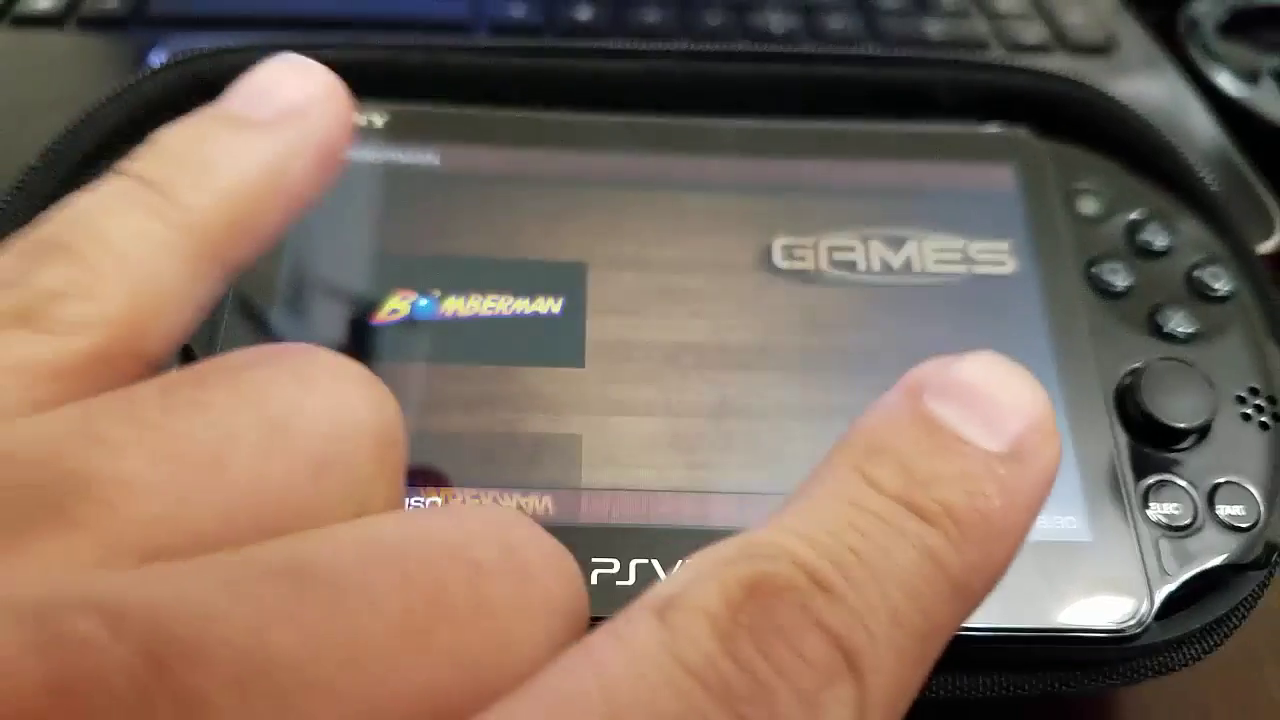
Step: View the HOMEBREW category in ONEMenu, then move on to GAMES
key(Right)
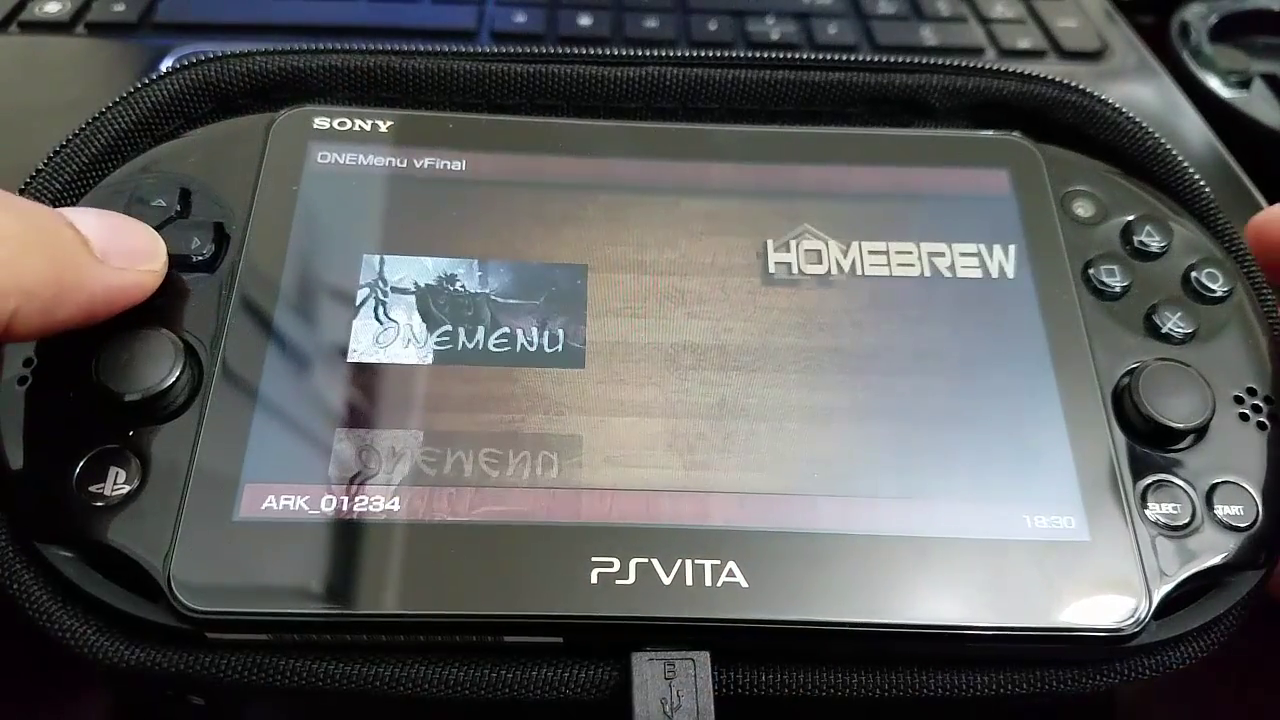
key(Right)
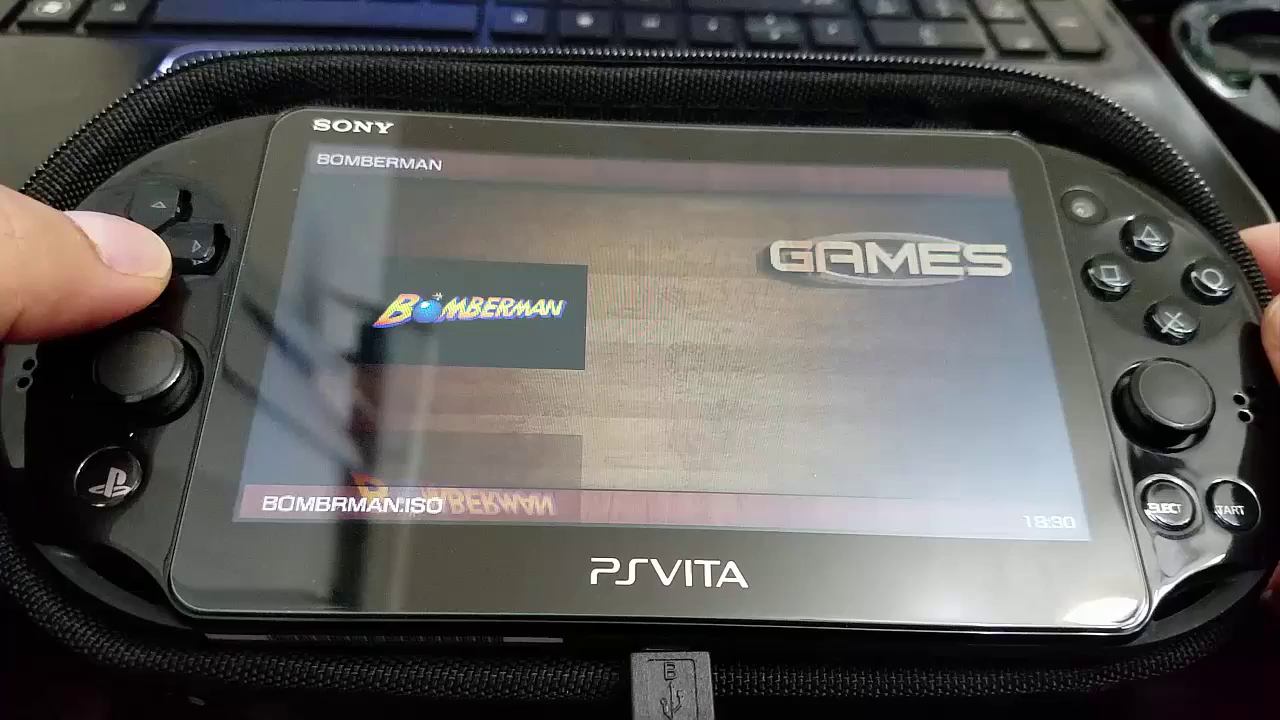